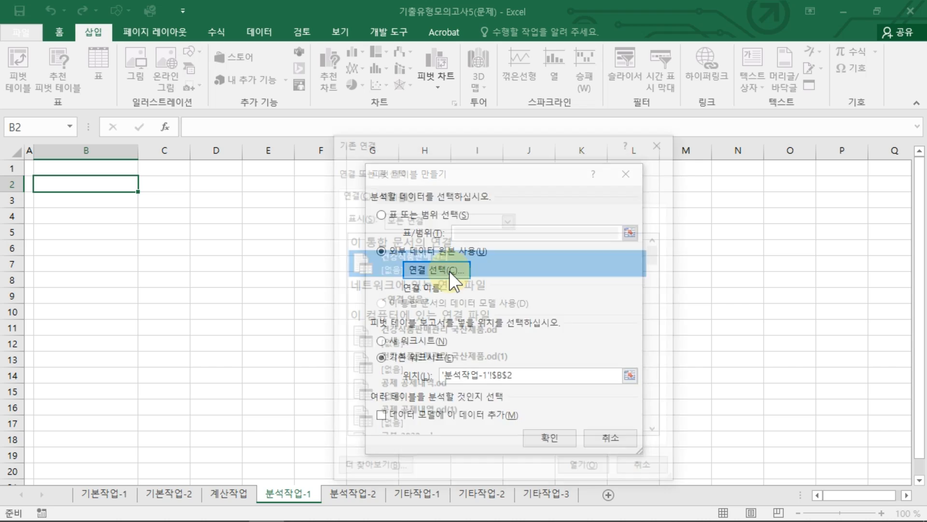
Step: Connect to the 건강식품판매관리 Access file in C:\컴활1급\스프레드시트\5.기출유형모의고사 and create the pivot table at B2 of 분석작업-1
{"action": "left_click", "coordinate": [384, 472]}
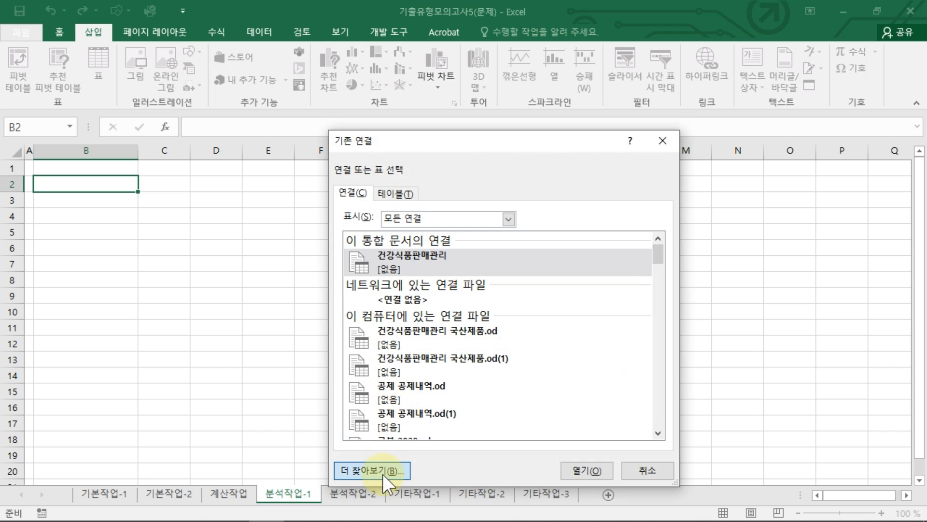
{"action": "left_click", "coordinate": [411, 358]}
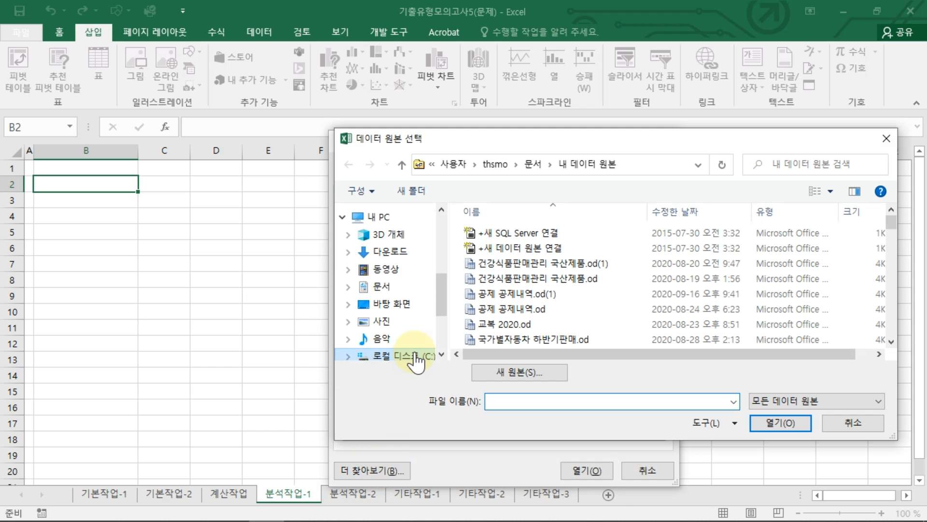
{"action": "left_click", "coordinate": [676, 334]}
{"action": "double_click", "coordinate": [676, 335]}
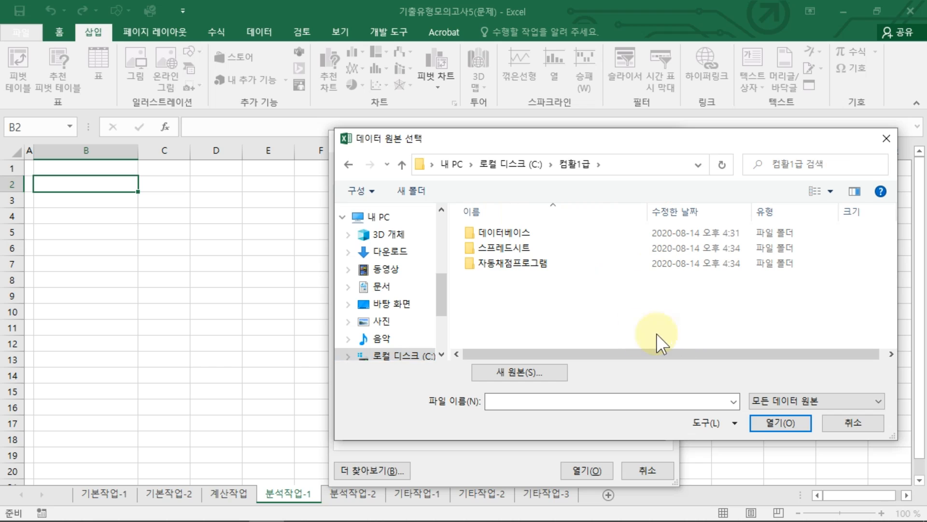
{"action": "double_click", "coordinate": [514, 250]}
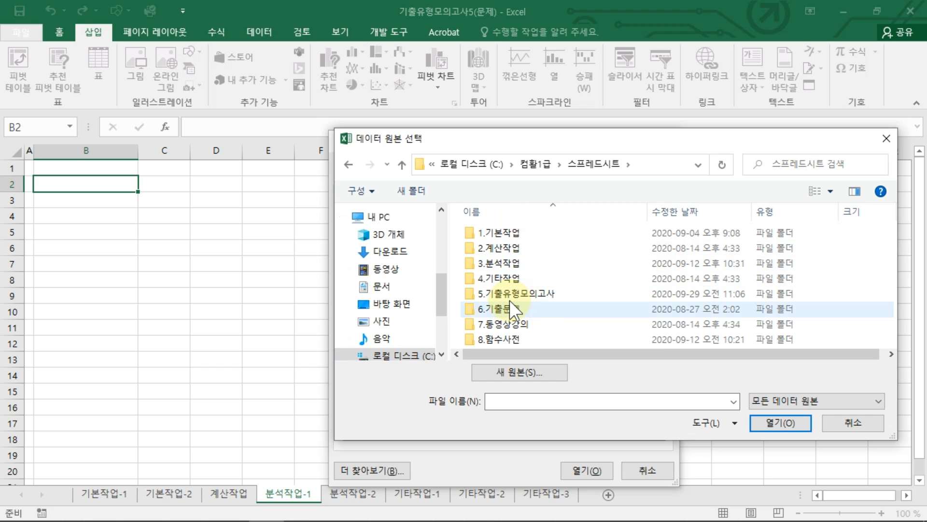
{"action": "double_click", "coordinate": [507, 296]}
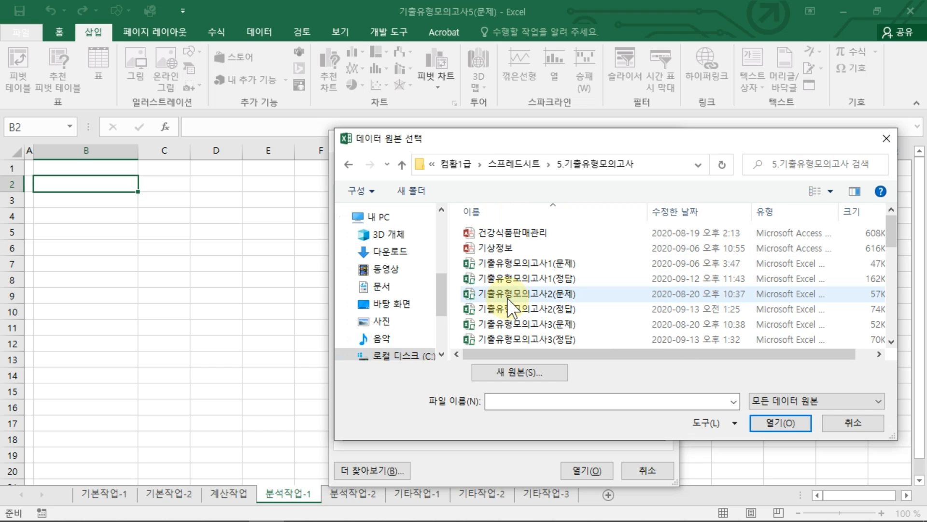
{"action": "left_click", "coordinate": [517, 233]}
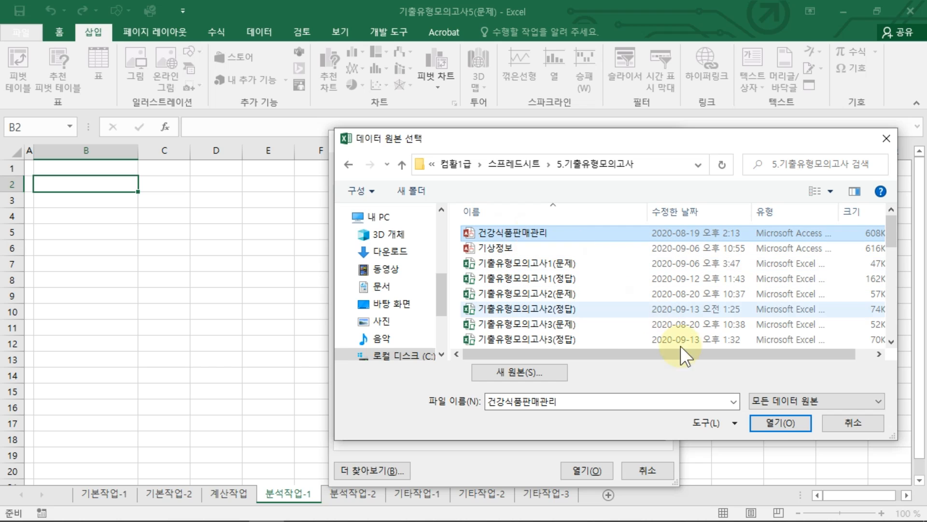
{"action": "left_click", "coordinate": [771, 418]}
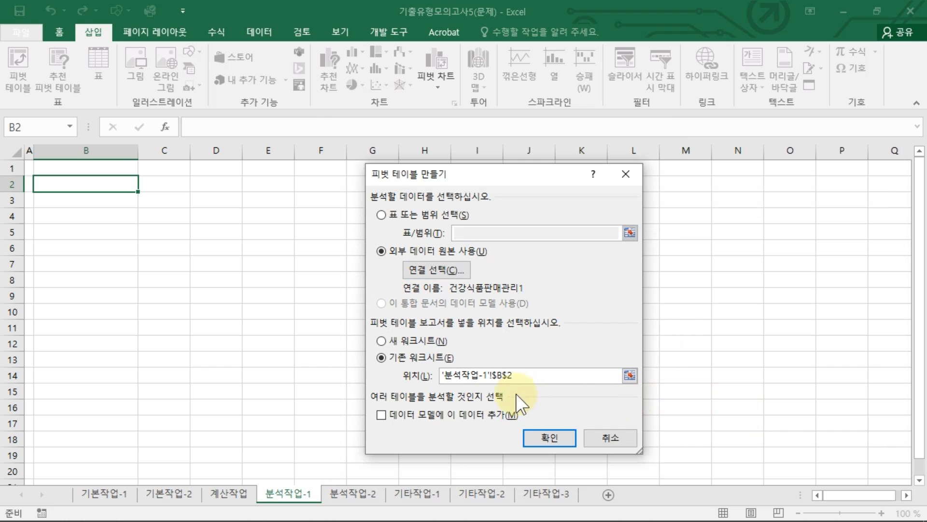
{"action": "left_click", "coordinate": [550, 435]}
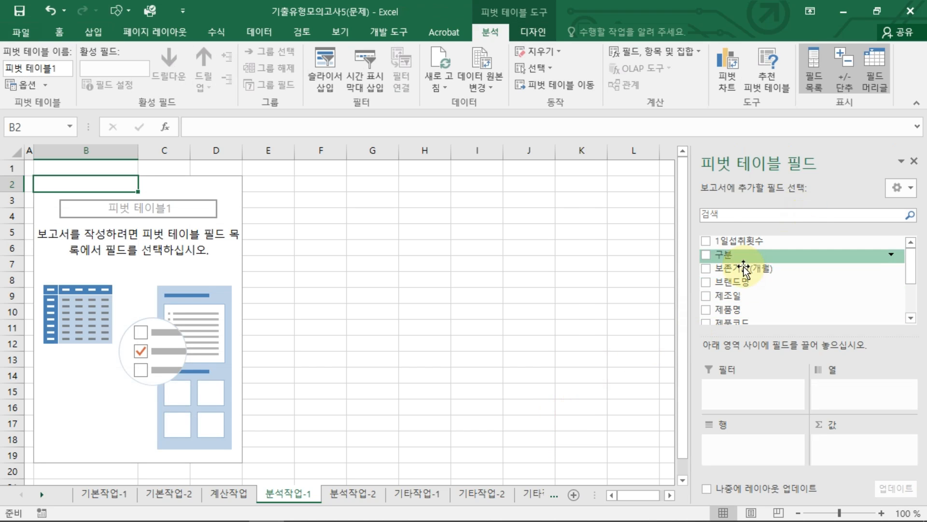
Step: Lay out the pivot table with 구분 as columns, 제조일 as rows, and 판매량 and 판매가 as values
{"action": "left_click_drag", "start_coordinate": [738, 256], "coordinate": [838, 392]}
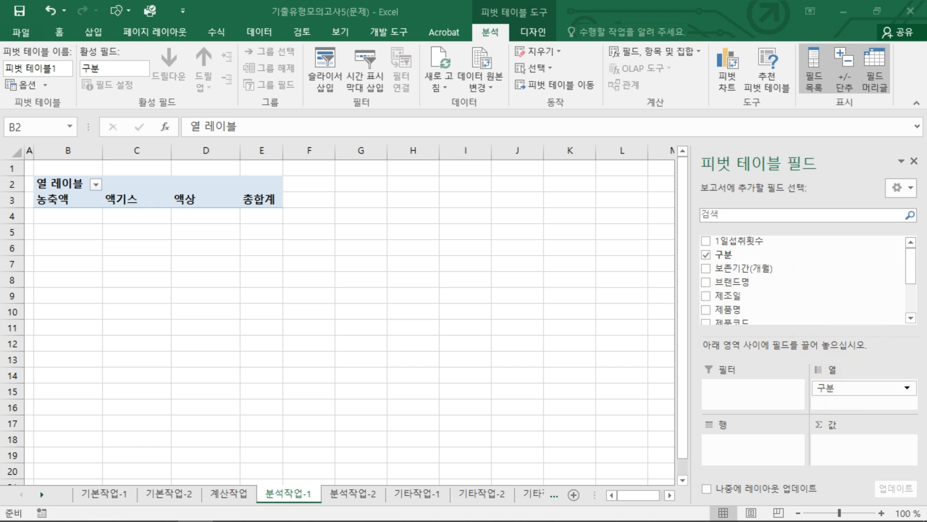
{"action": "left_click_drag", "start_coordinate": [730, 295], "coordinate": [766, 441]}
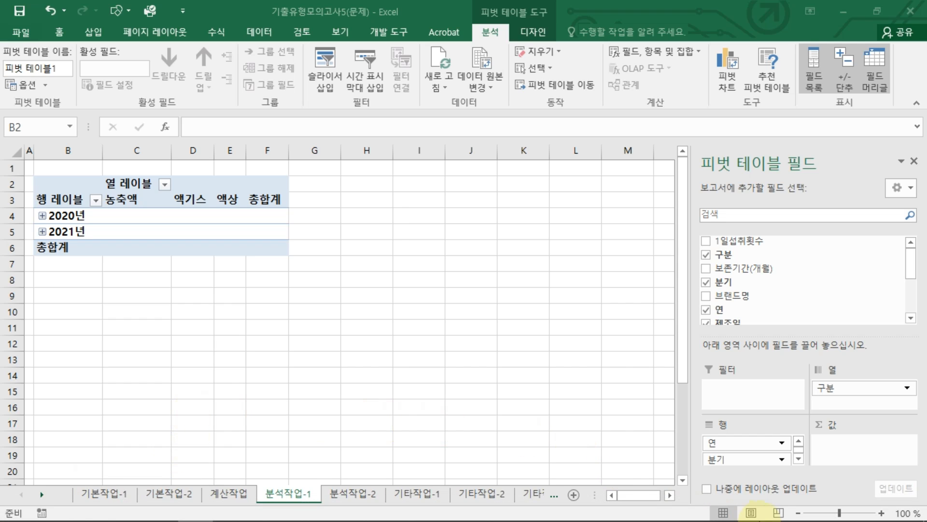
{"action": "left_click", "coordinate": [759, 285]}
{"action": "scroll", "coordinate": [759, 288], "scroll_direction": "down", "scroll_amount": 5}
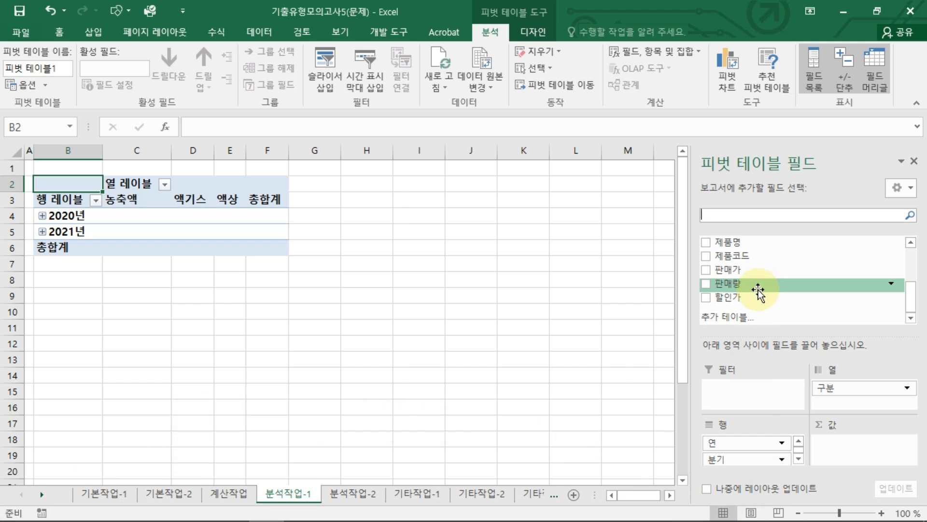
{"action": "left_click_drag", "start_coordinate": [761, 284], "coordinate": [841, 445]}
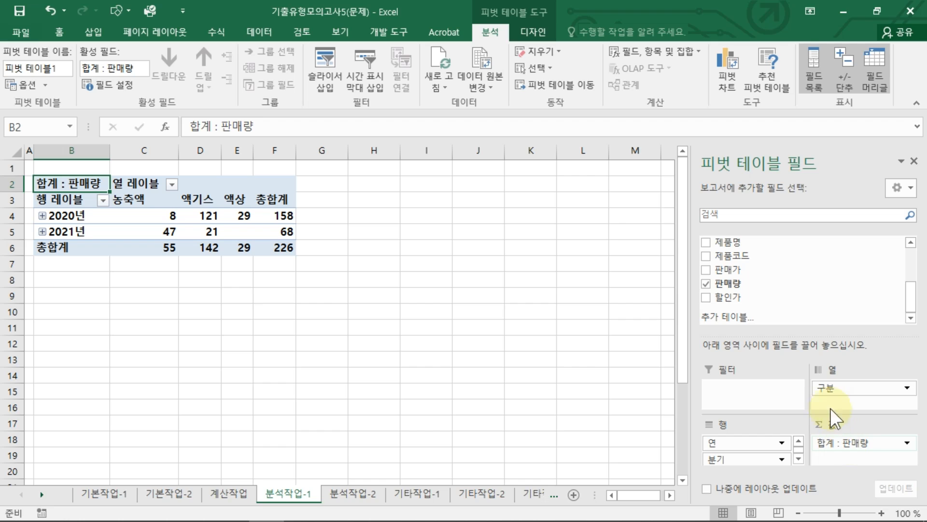
{"action": "left_click_drag", "start_coordinate": [729, 276], "coordinate": [855, 457]}
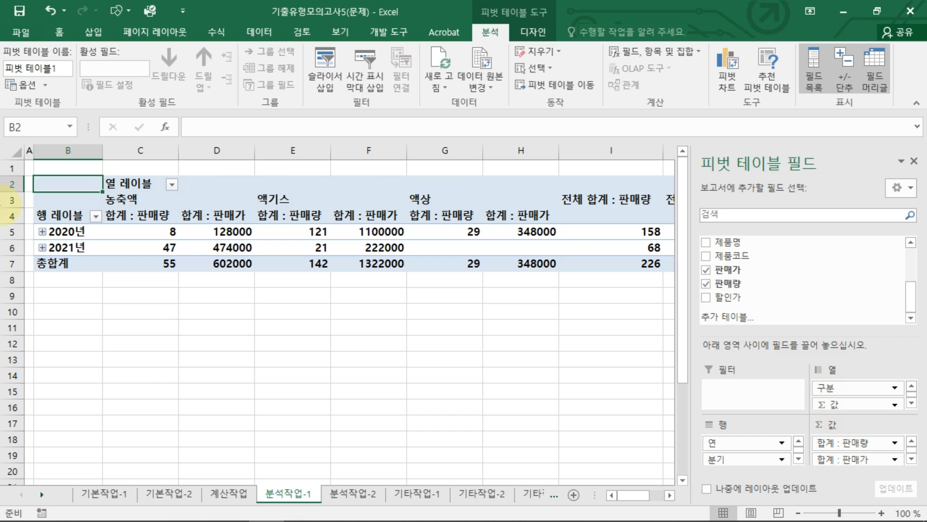
Step: Show the pivot table report in outline form
{"action": "left_click", "coordinate": [285, 231]}
{"action": "left_click", "coordinate": [529, 33]}
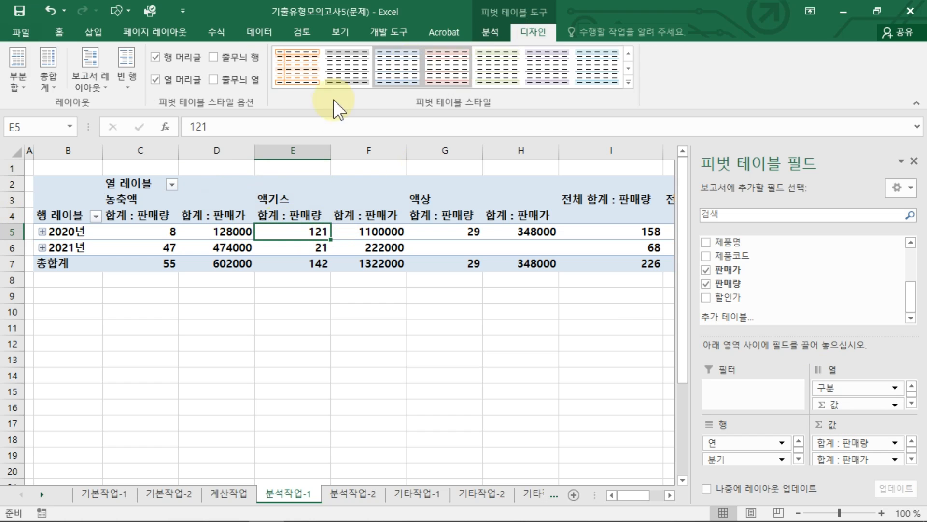
{"action": "left_click", "coordinate": [97, 83]}
{"action": "left_click", "coordinate": [130, 157]}
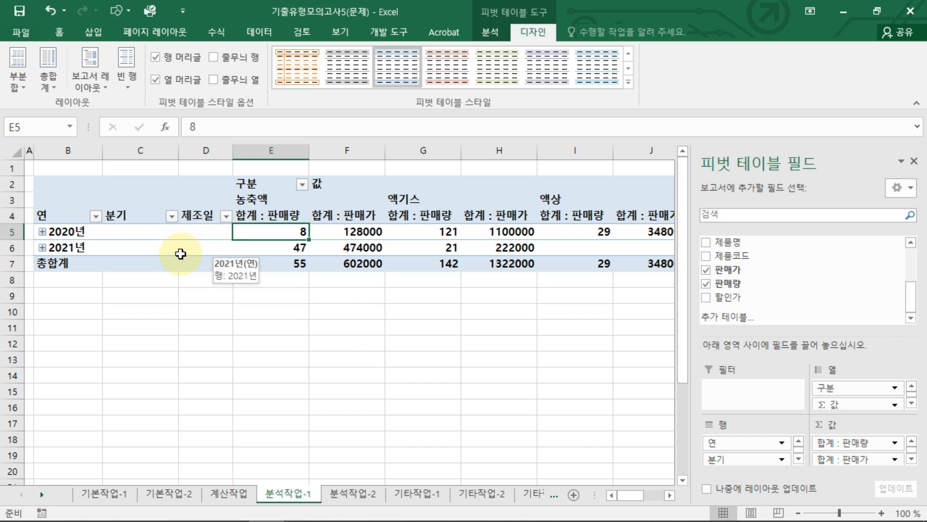
Step: Group the date rows by quarters (분기) and years (연) only, without months (월)
{"action": "left_click", "coordinate": [76, 234]}
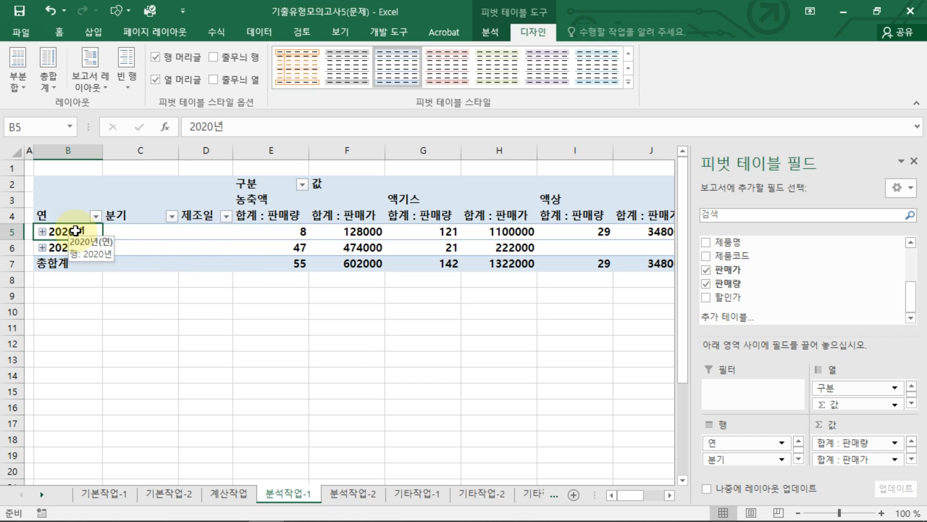
{"action": "right_click", "coordinate": [76, 232]}
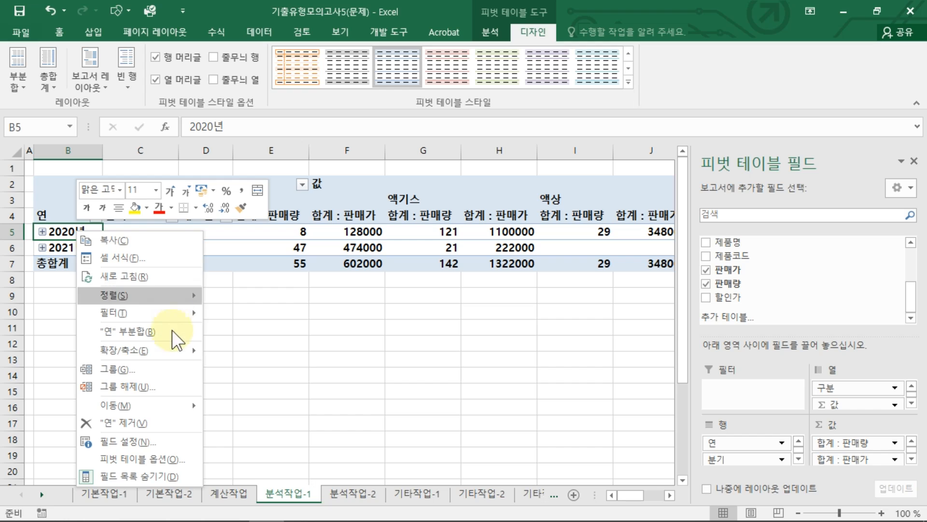
{"action": "left_click", "coordinate": [170, 376]}
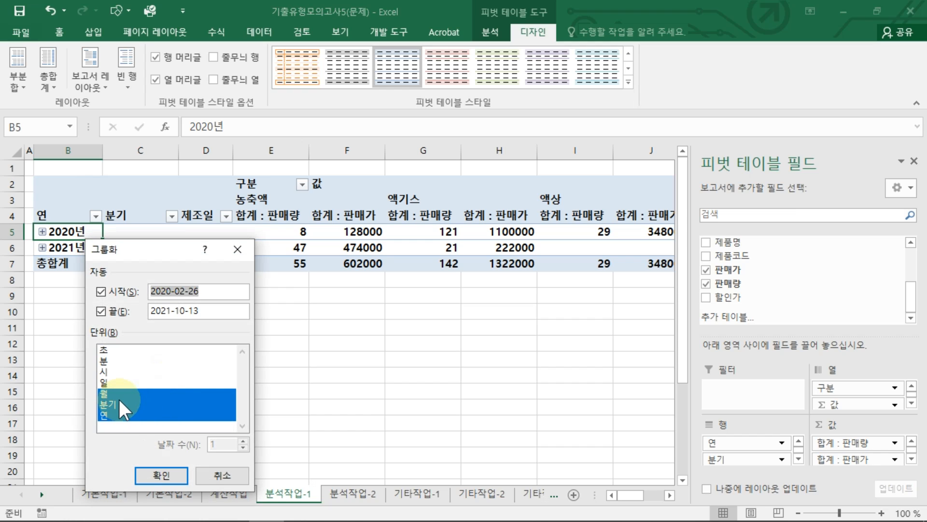
{"action": "left_click", "coordinate": [110, 394]}
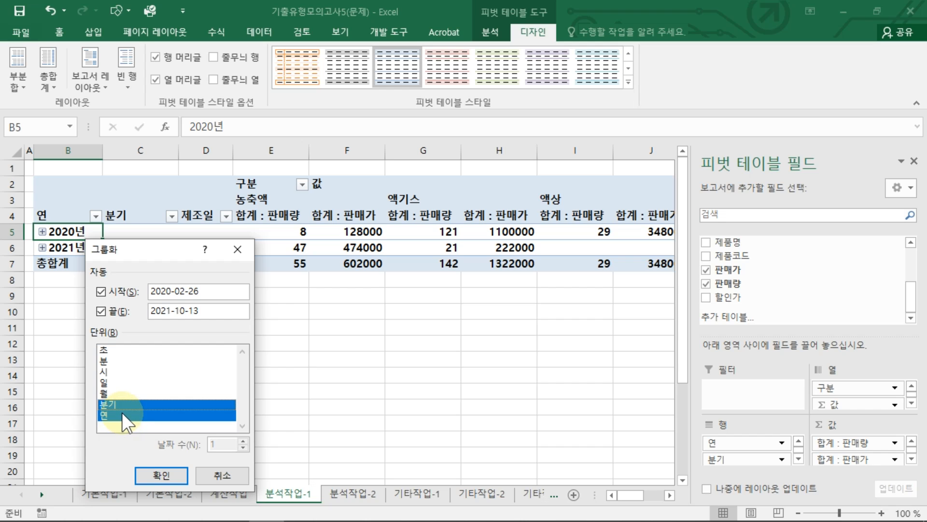
{"action": "left_click", "coordinate": [159, 473]}
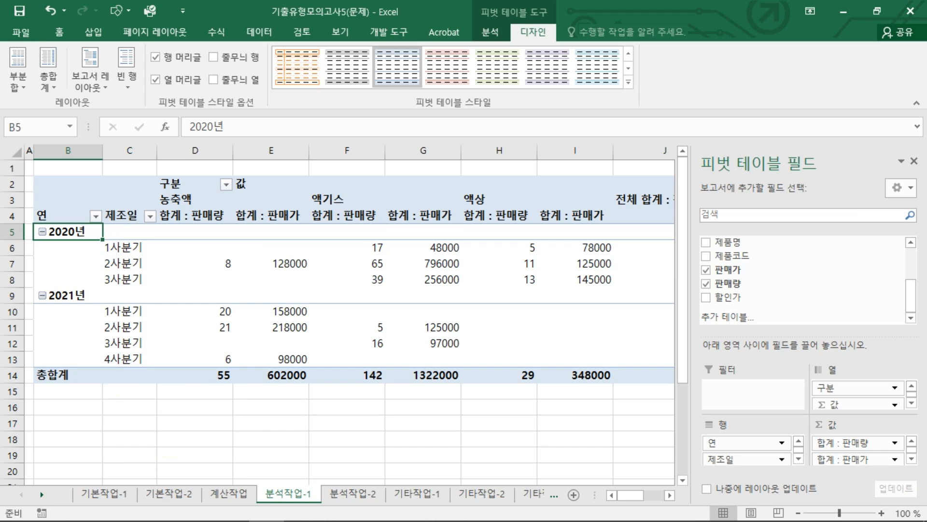
{"action": "left_click", "coordinate": [195, 521]}
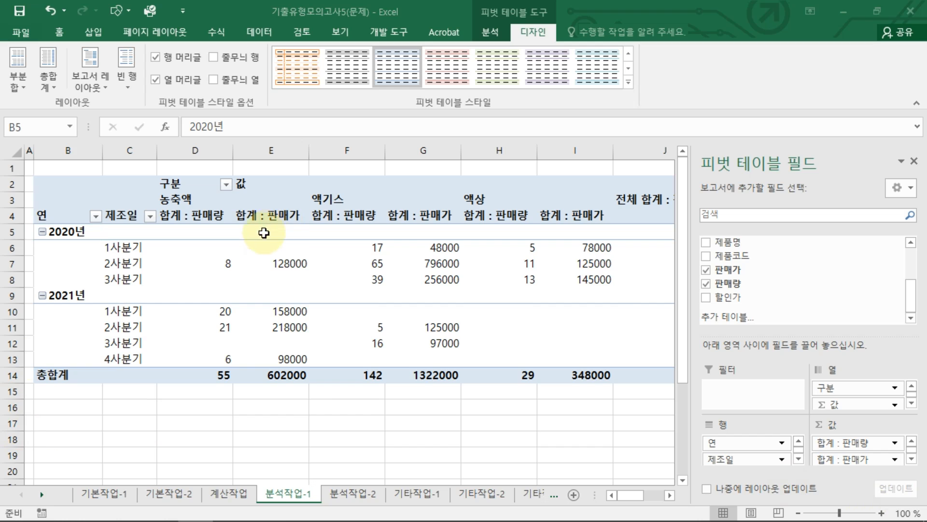
Step: Summarize the 판매가 value field by average (평균) and give it the number (숫자) format with the 1000 separator
{"action": "left_click", "coordinate": [269, 216]}
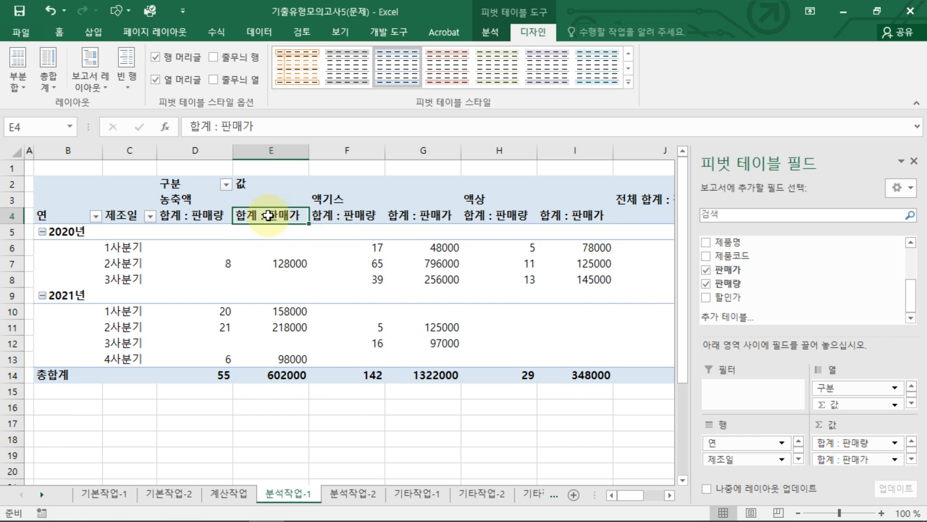
{"action": "right_click", "coordinate": [269, 216]}
{"action": "left_click", "coordinate": [335, 376]}
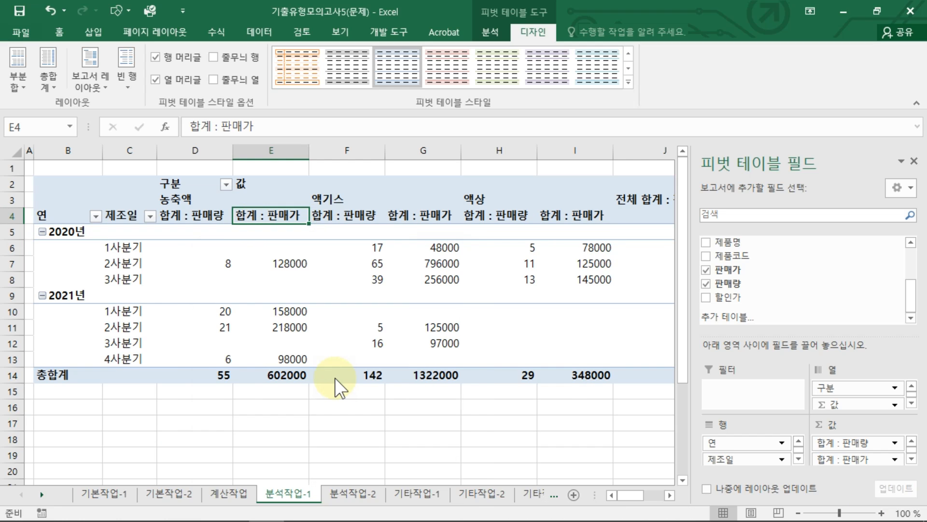
{"action": "left_click", "coordinate": [225, 405]}
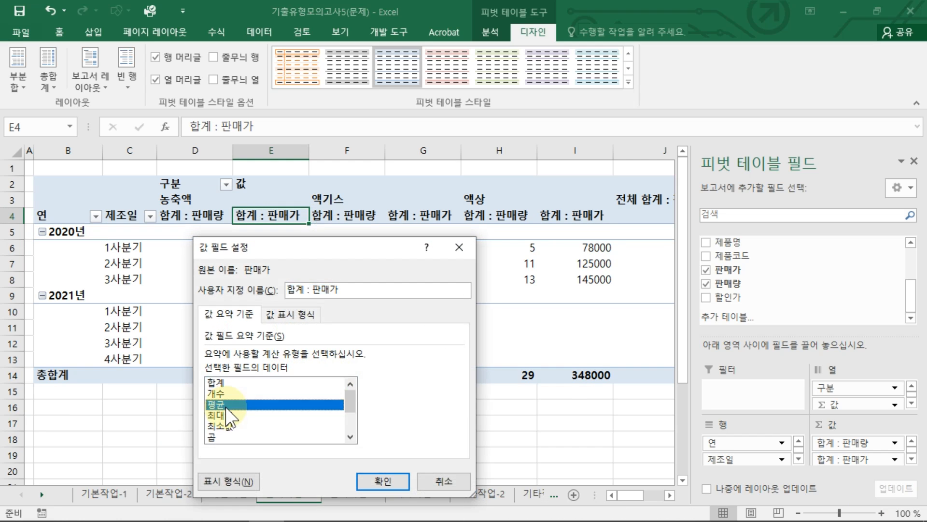
{"action": "left_click", "coordinate": [235, 477]}
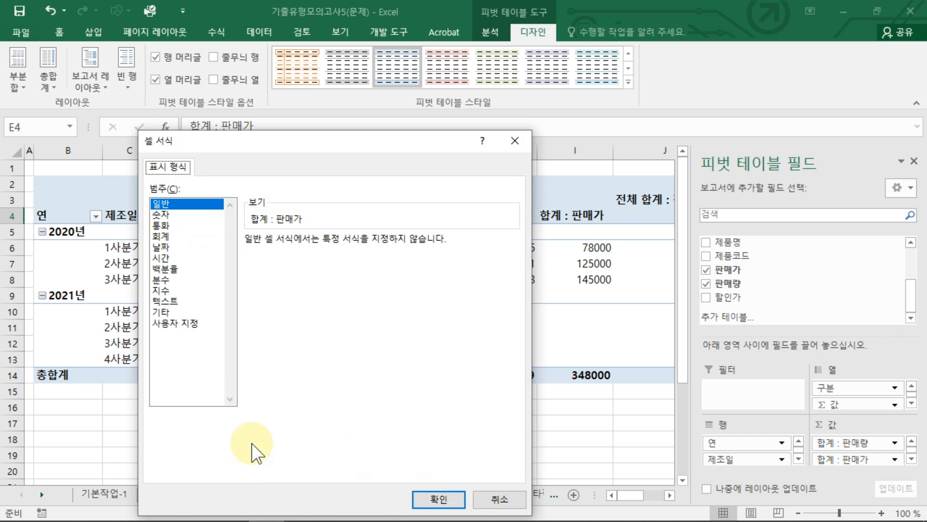
{"action": "left_click", "coordinate": [170, 213]}
{"action": "left_click", "coordinate": [264, 262]}
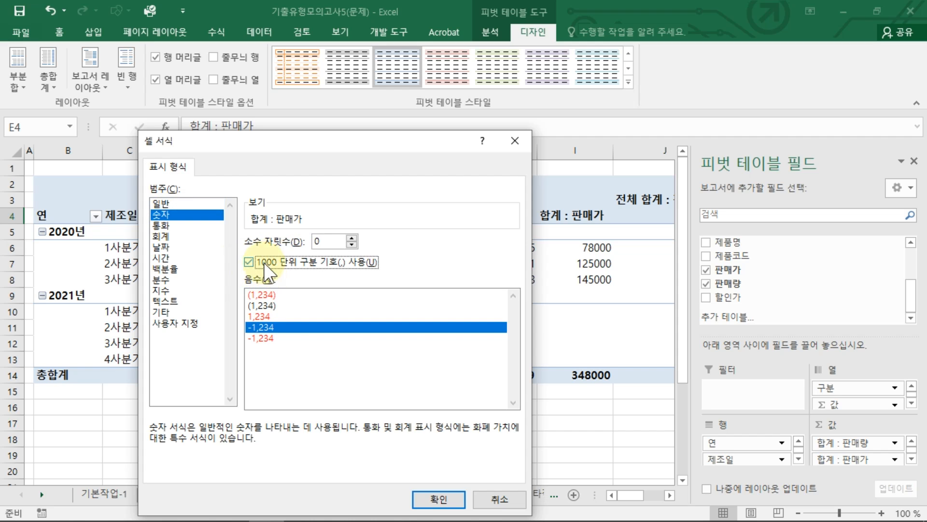
{"action": "left_click", "coordinate": [437, 498]}
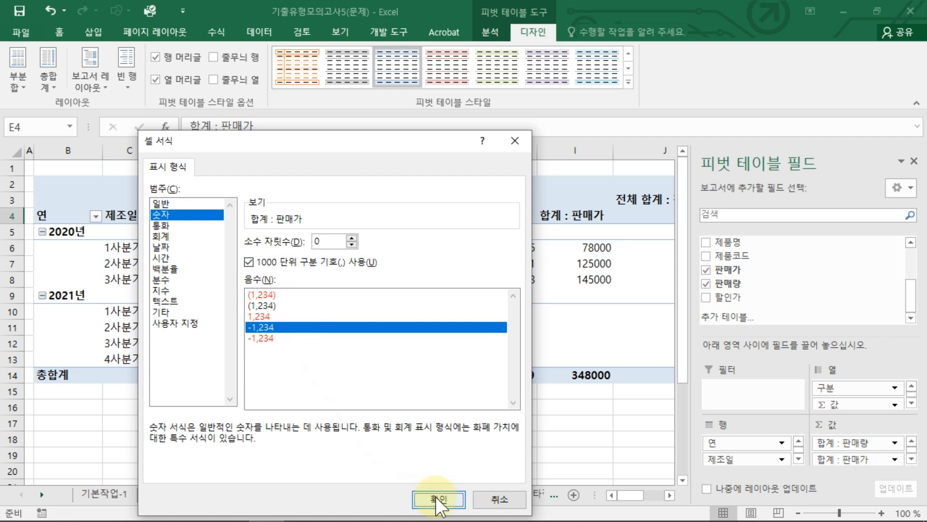
{"action": "left_click", "coordinate": [390, 483]}
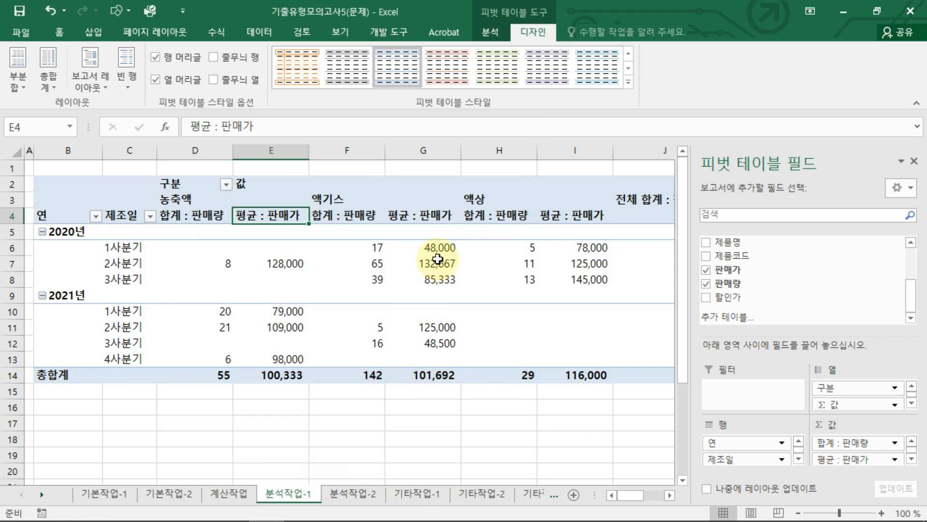
Step: Try to turn off the row grand totals through the PivotTable options
{"action": "left_click", "coordinate": [437, 257]}
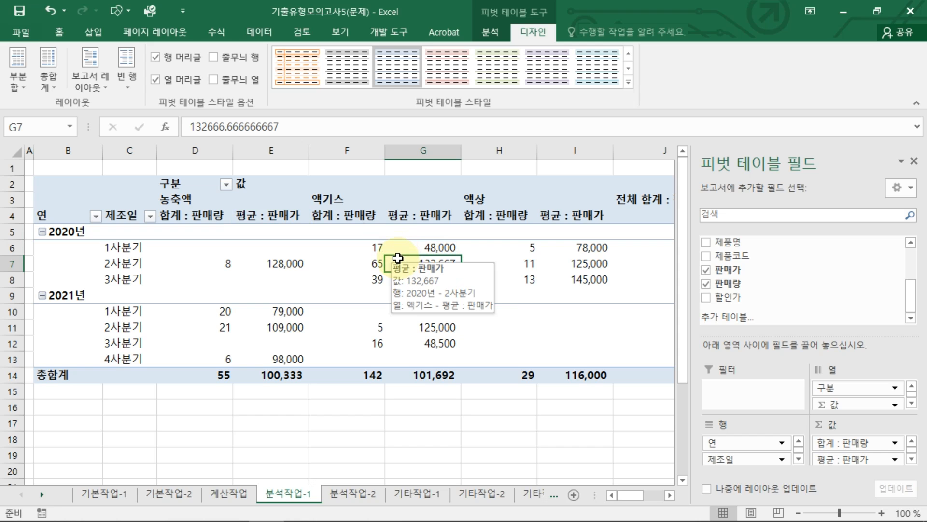
{"action": "right_click", "coordinate": [312, 236]}
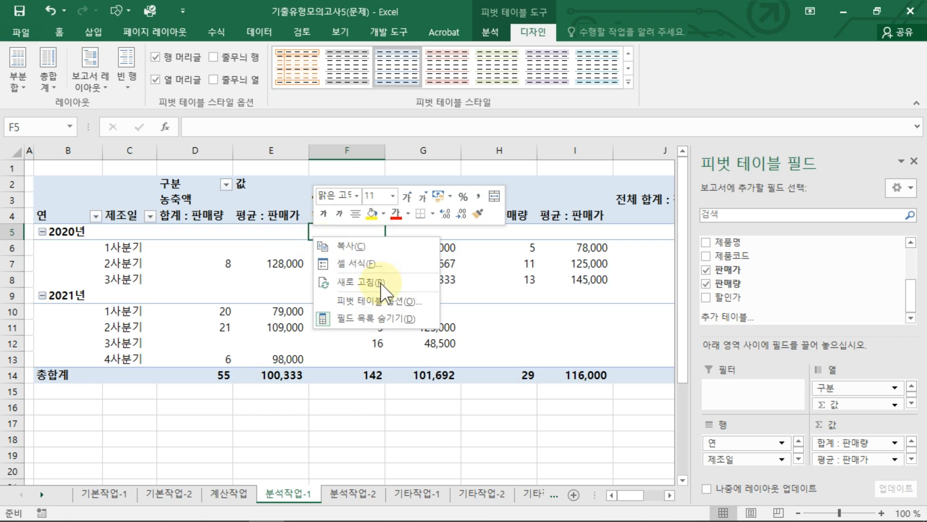
{"action": "left_click", "coordinate": [390, 304]}
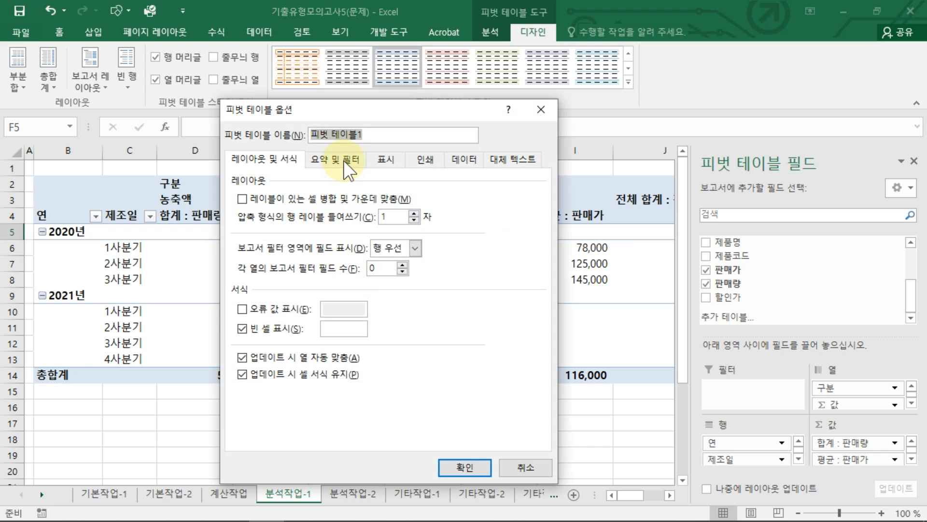
{"action": "left_click", "coordinate": [347, 166]}
{"action": "left_click", "coordinate": [241, 198]}
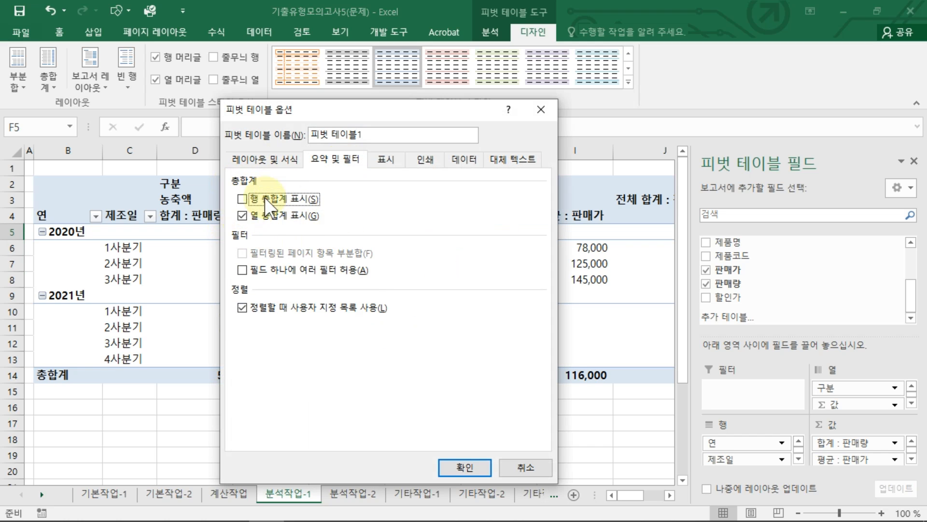
{"action": "left_click", "coordinate": [465, 467]}
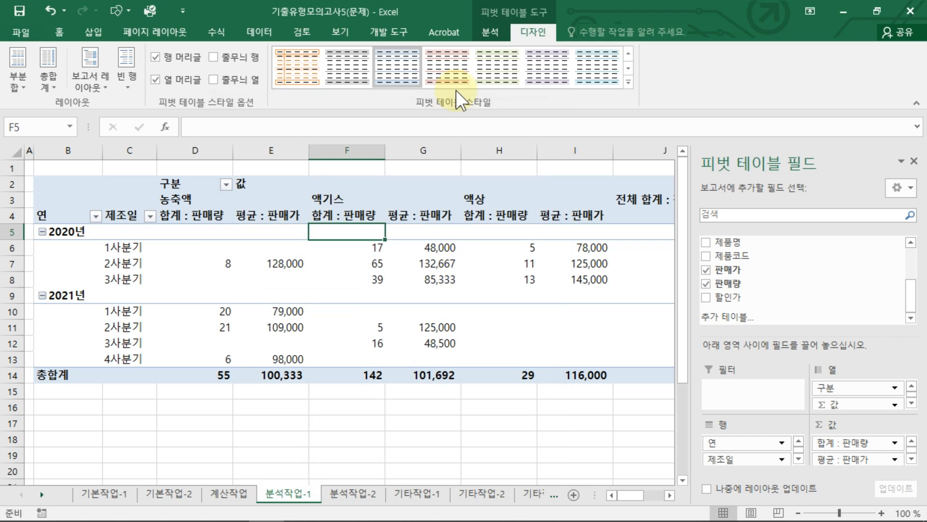
Step: Set the pivot table's grand totals to on for columns only
{"action": "left_click", "coordinate": [55, 86]}
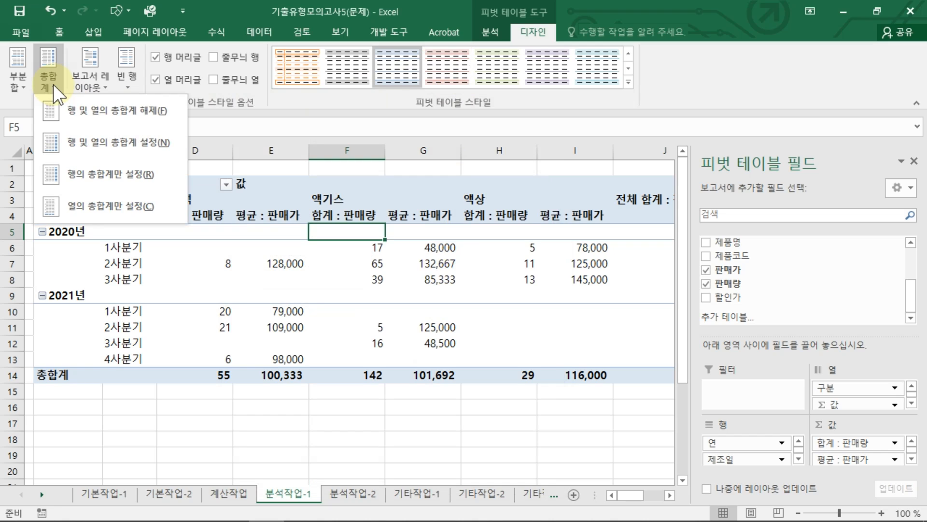
{"action": "left_click", "coordinate": [100, 202]}
{"action": "left_click_drag", "start_coordinate": [637, 183], "coordinate": [645, 375]}
{"action": "left_click", "coordinate": [416, 280]}
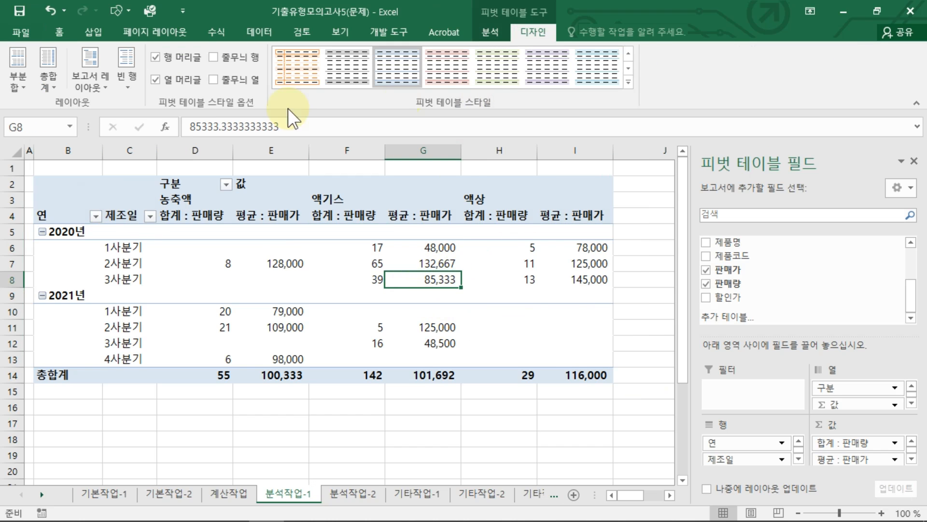
Step: Reapply the columns-only grand totals to the pivot table and check the totals settings in the PivotTable options
{"action": "left_click", "coordinate": [51, 84]}
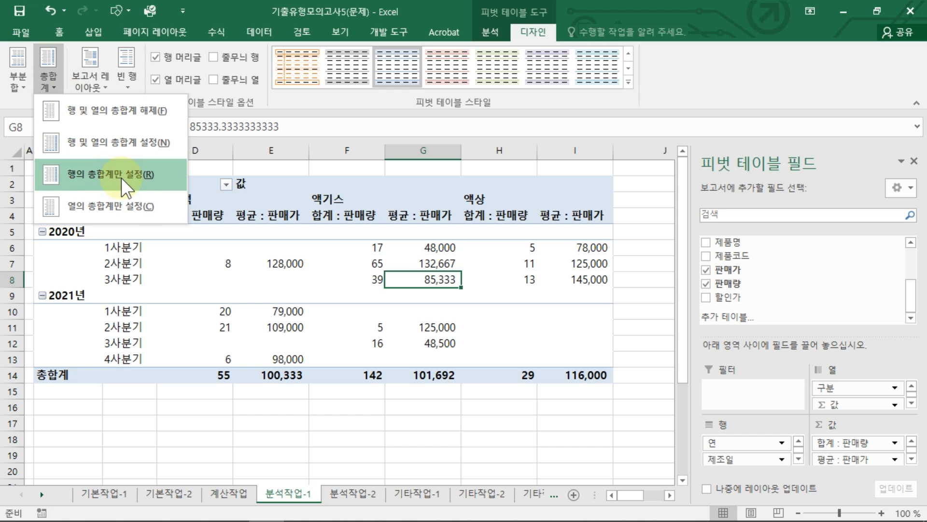
{"action": "left_click", "coordinate": [140, 211]}
{"action": "left_click", "coordinate": [303, 242]}
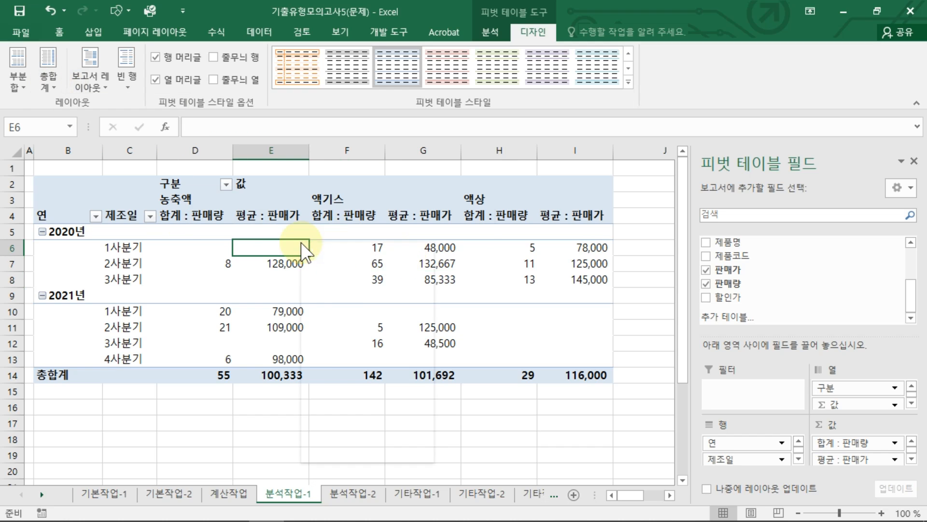
{"action": "right_click", "coordinate": [303, 242]}
{"action": "left_click", "coordinate": [364, 434]}
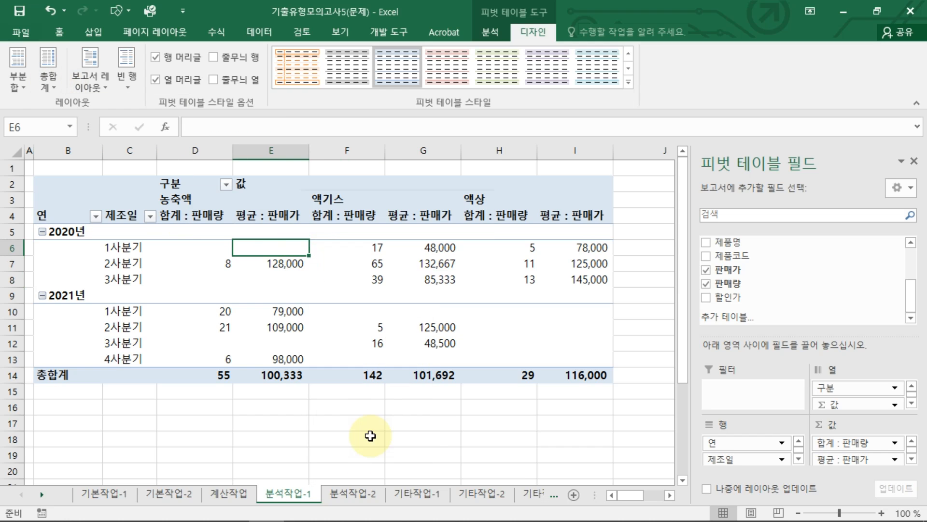
{"action": "left_click", "coordinate": [322, 192]}
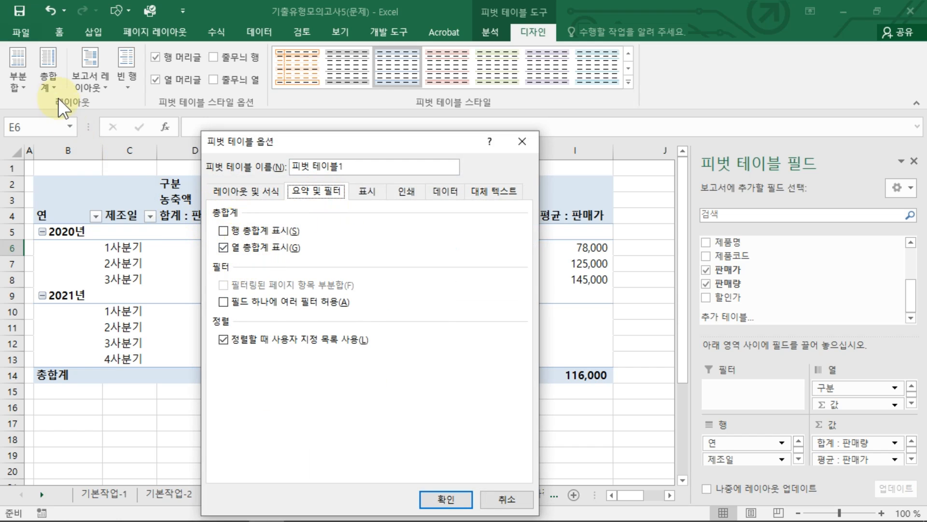
{"action": "left_click", "coordinate": [444, 498]}
{"action": "left_click", "coordinate": [396, 278]}
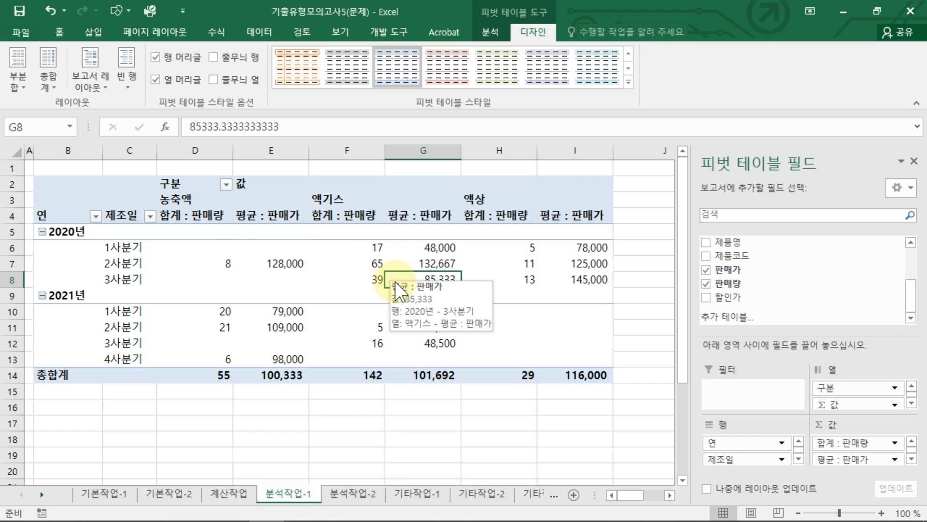
{"action": "left_click", "coordinate": [263, 297]}
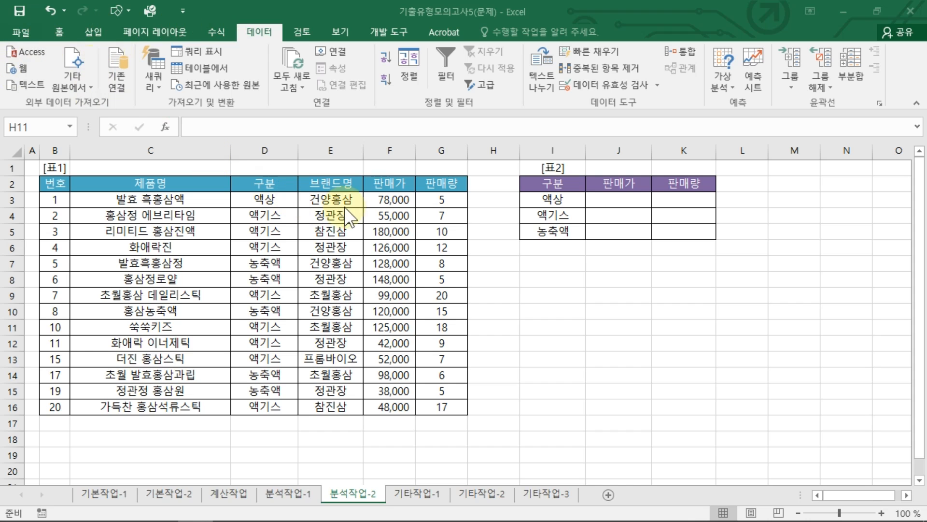
Step: Restrict cells I3:I5 on 분석작업-2 with a list (목록) data validation using the source 액상,액기스,농축액
{"action": "left_click", "coordinate": [617, 290]}
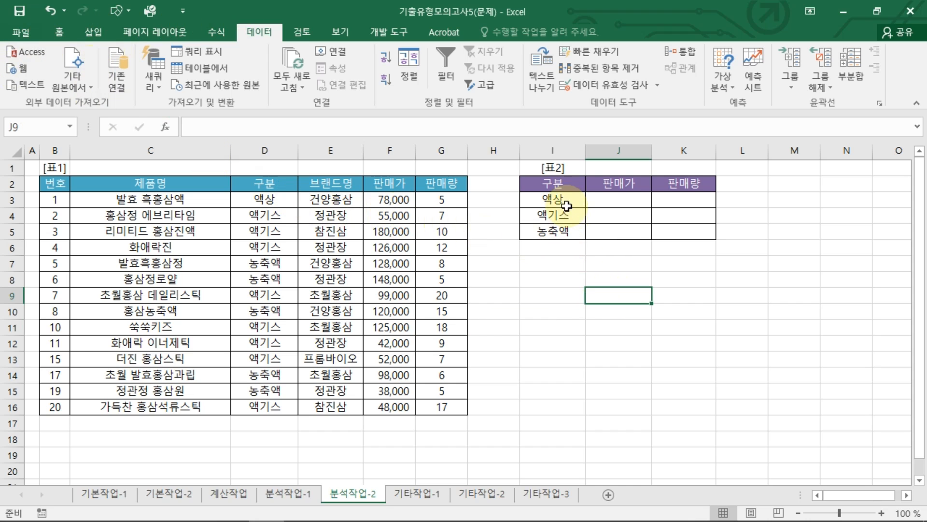
{"action": "left_click_drag", "start_coordinate": [553, 199], "coordinate": [571, 235]}
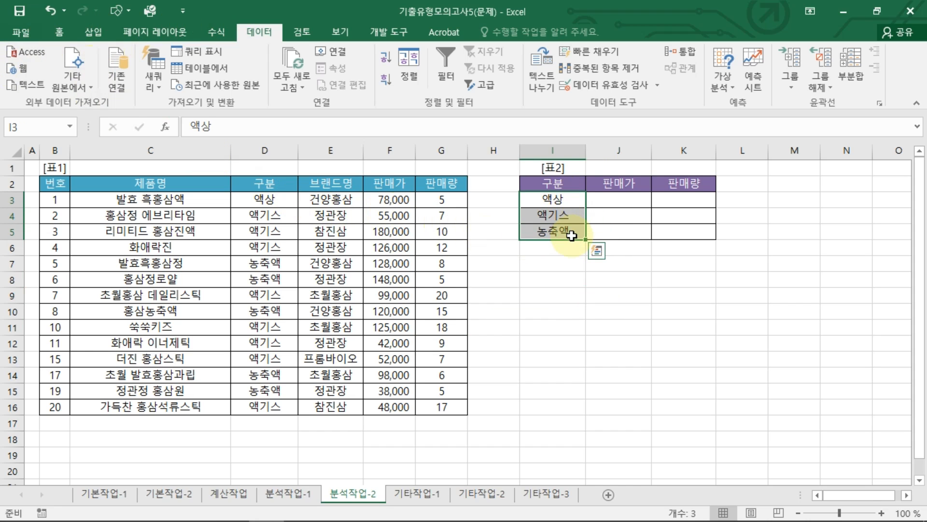
{"action": "left_click_drag", "start_coordinate": [553, 196], "coordinate": [560, 226]}
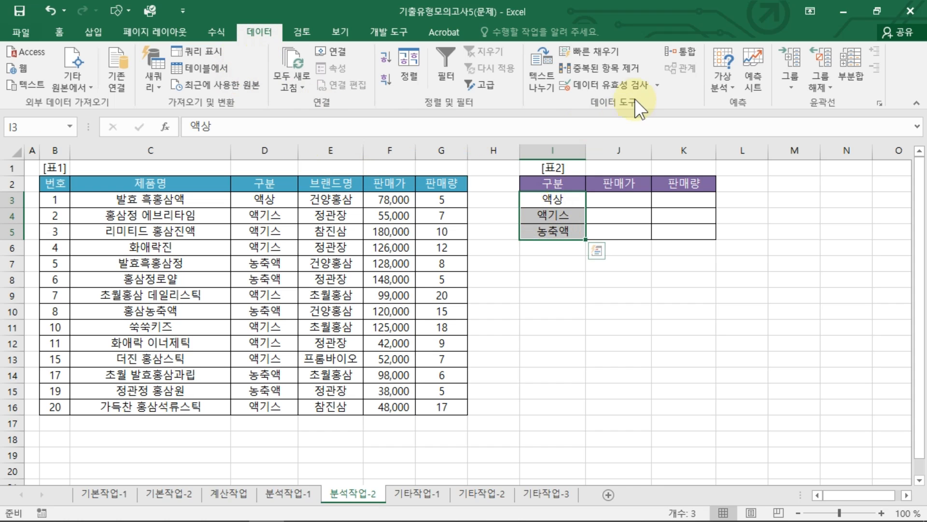
{"action": "left_click", "coordinate": [605, 87]}
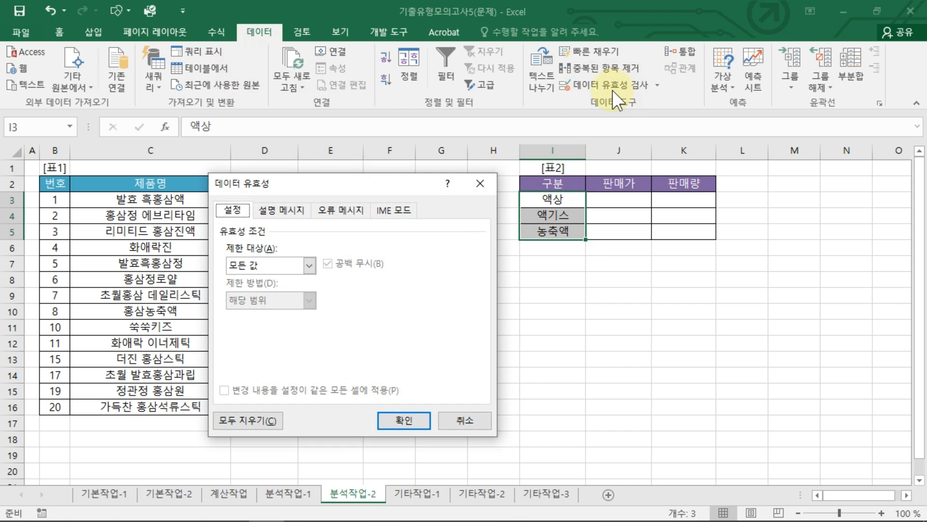
{"action": "left_click", "coordinate": [257, 266]}
{"action": "left_click", "coordinate": [245, 309]}
{"action": "left_click", "coordinate": [263, 334]}
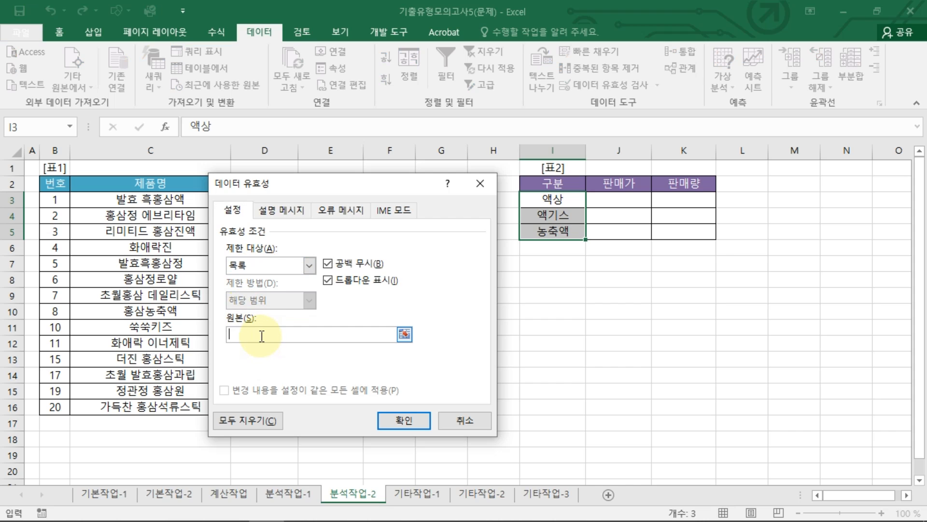
{"action": "type", "text": "애"}
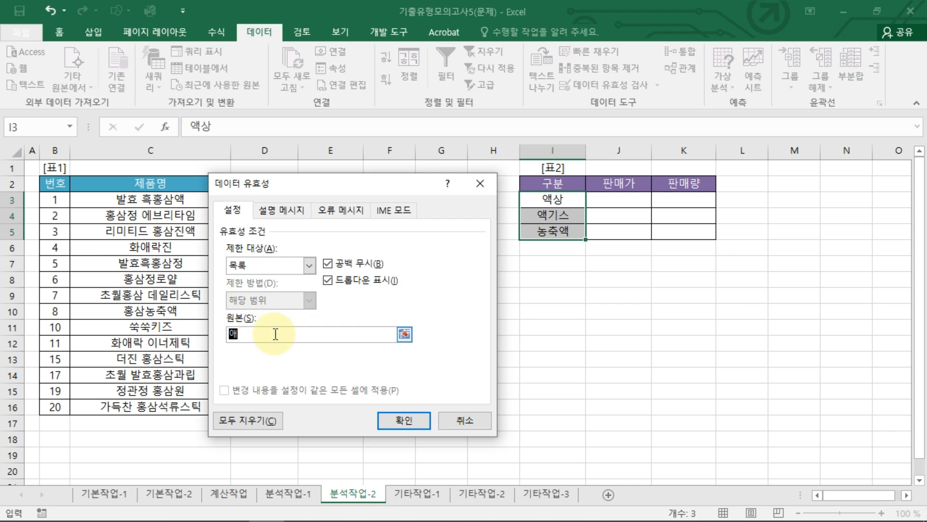
{"action": "type", "text": "상,액기스,농ㅊ"}
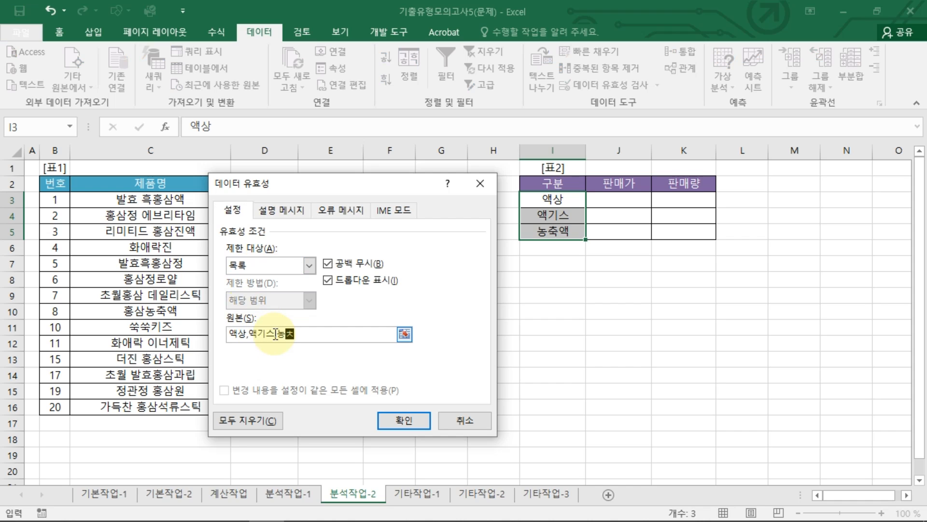
{"action": "type", "text": "애축ㅇ"}
Step: Give the validation an input message titled 구분데이터종류 with the text 액생,액기스,농축액
{"action": "left_click", "coordinate": [282, 209]}
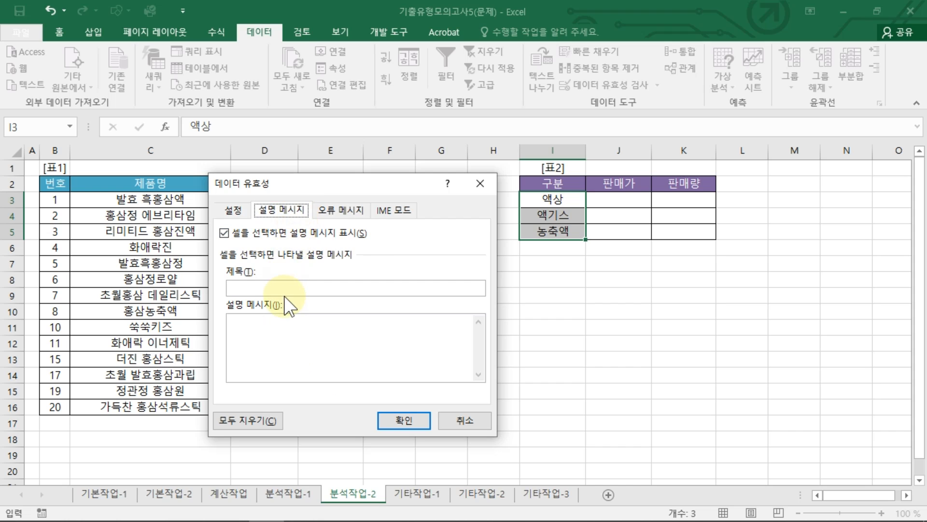
{"action": "left_click", "coordinate": [296, 291]}
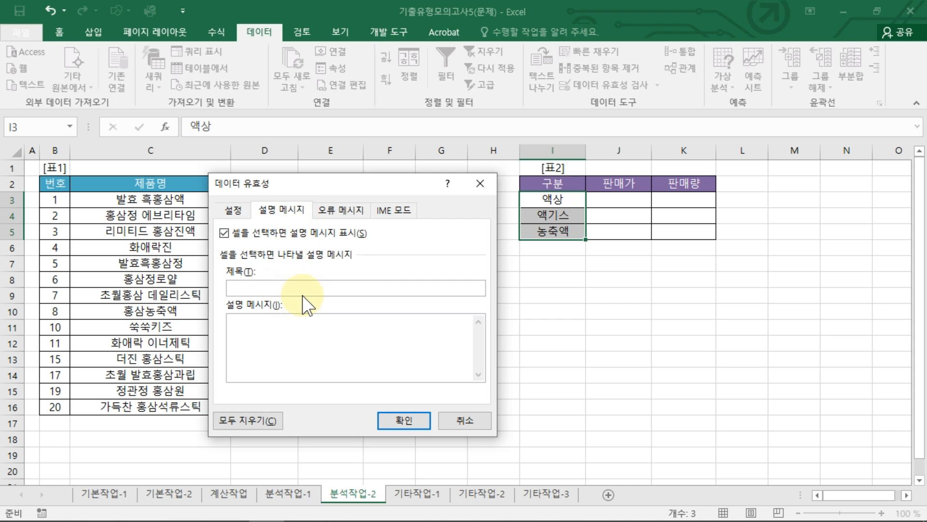
{"action": "type", "text": "구분데이터종류"}
{"action": "key", "text": "Tab"}
{"action": "type", "text": "액생"}
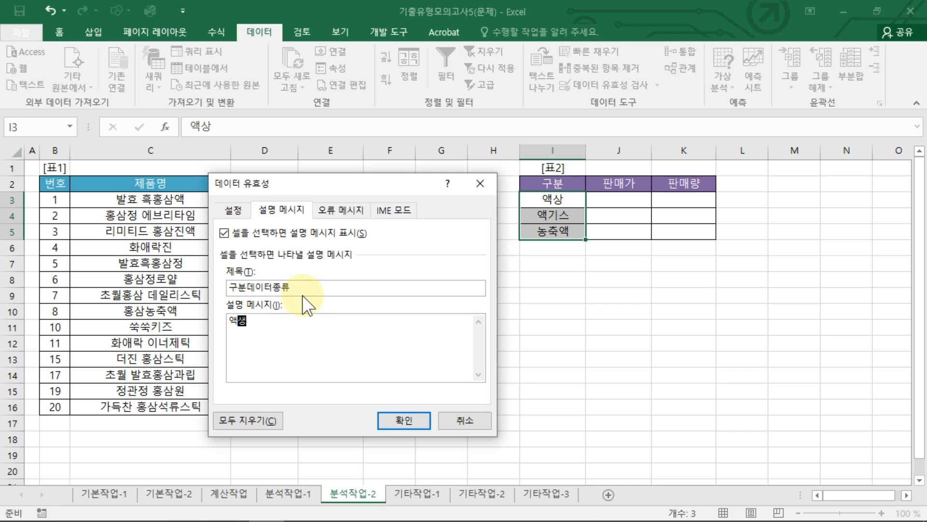
{"action": "type", "text": ",액기스,농축액"}
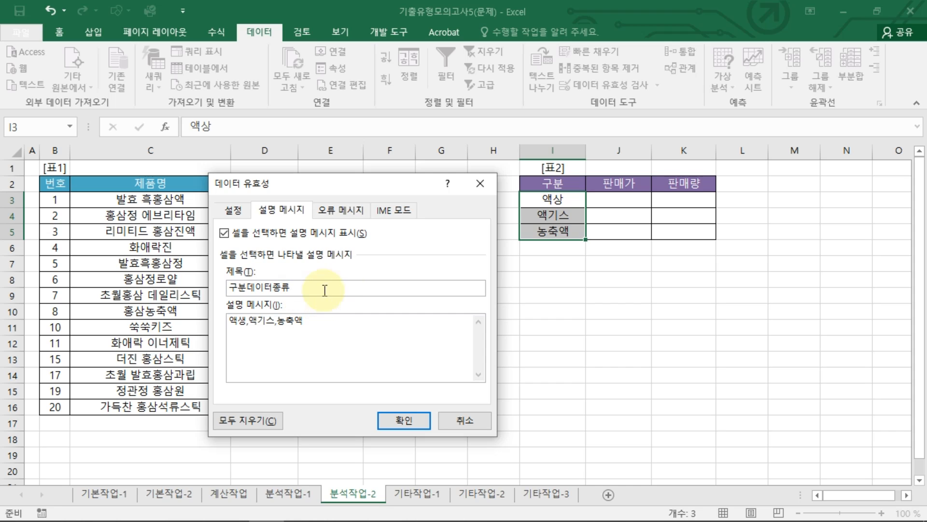
Step: Add a stop-style (중지) error alert titled 구분확인 with the message "입력된 구분이 맞는지 확인 바랍니다." and apply the validation
{"action": "left_click", "coordinate": [331, 208]}
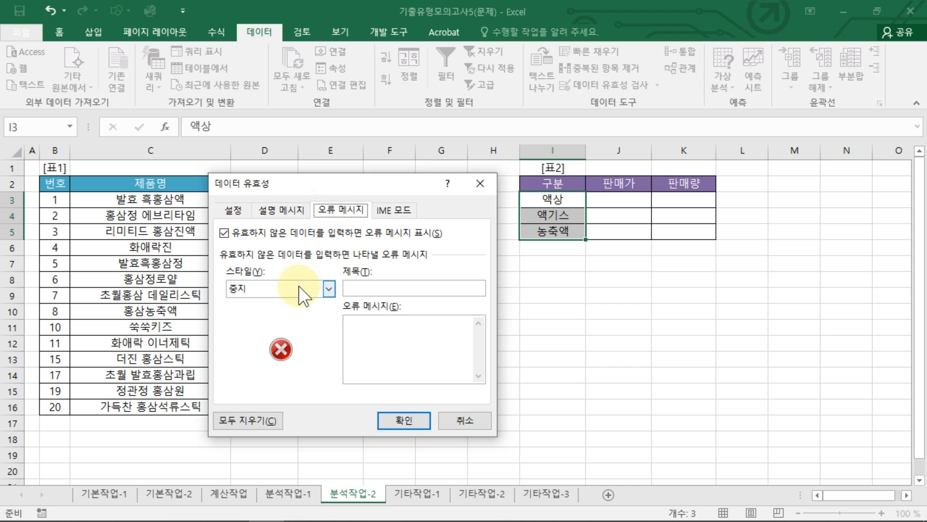
{"action": "left_click", "coordinate": [298, 285]}
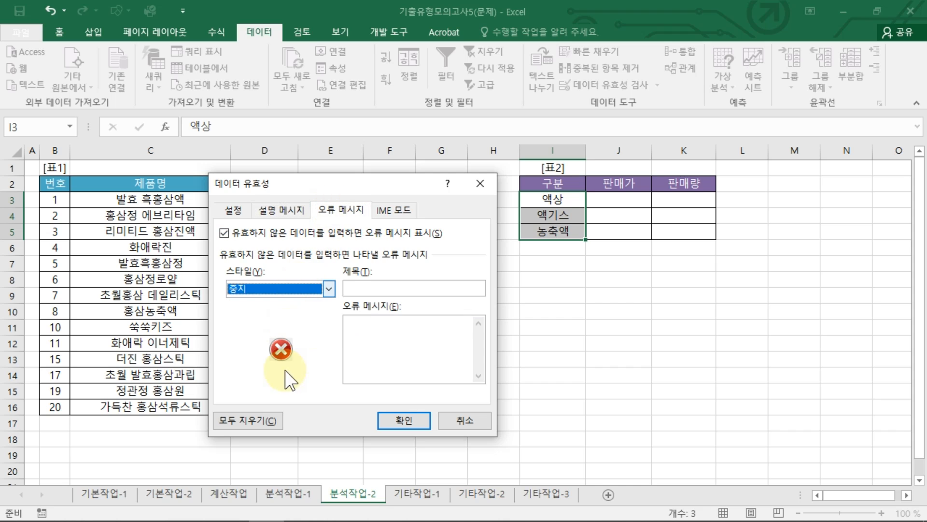
{"action": "left_click", "coordinate": [373, 287]}
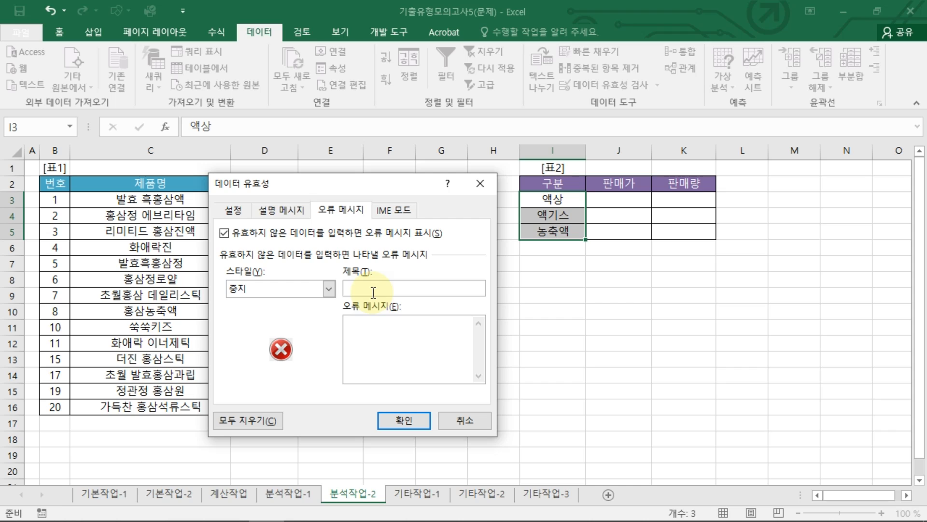
{"action": "type", "text": "구"}
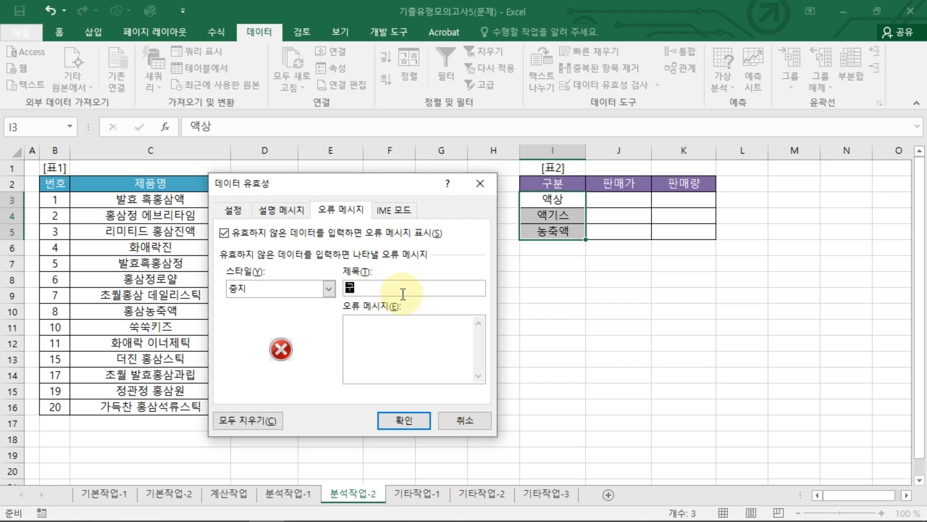
{"action": "type", "text": "분확인입력"}
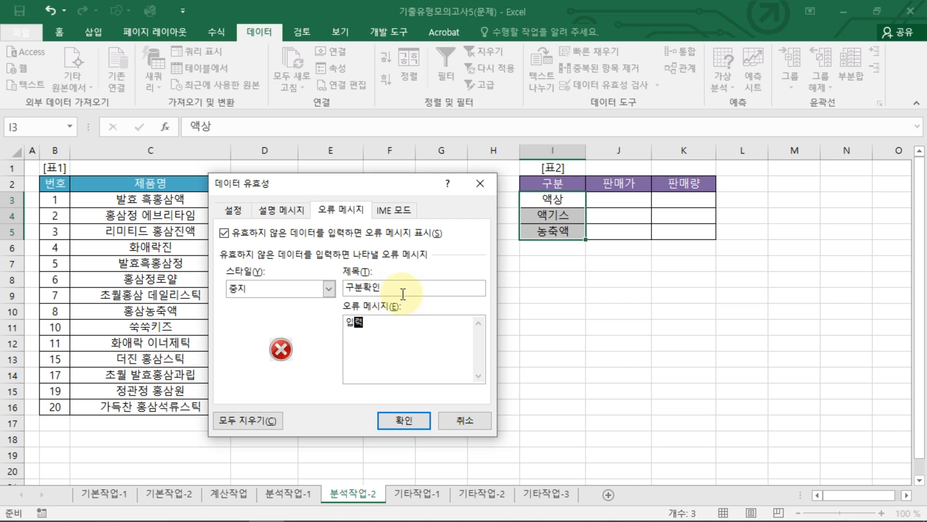
{"action": "type", "text": "된 구분이 맞"}
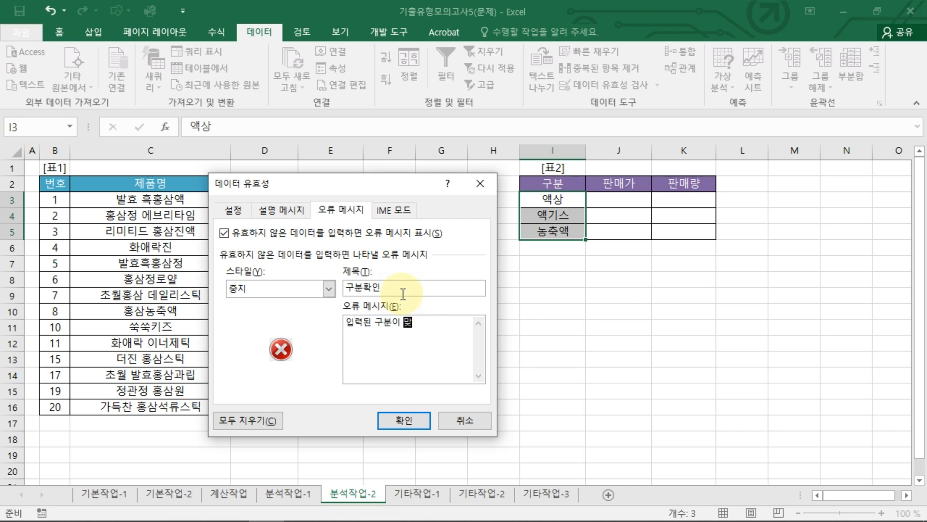
{"action": "type", "text": "는지 "}
{"action": "type", "text": "화기"}
{"action": "type", "text": "인 바랍니다."}
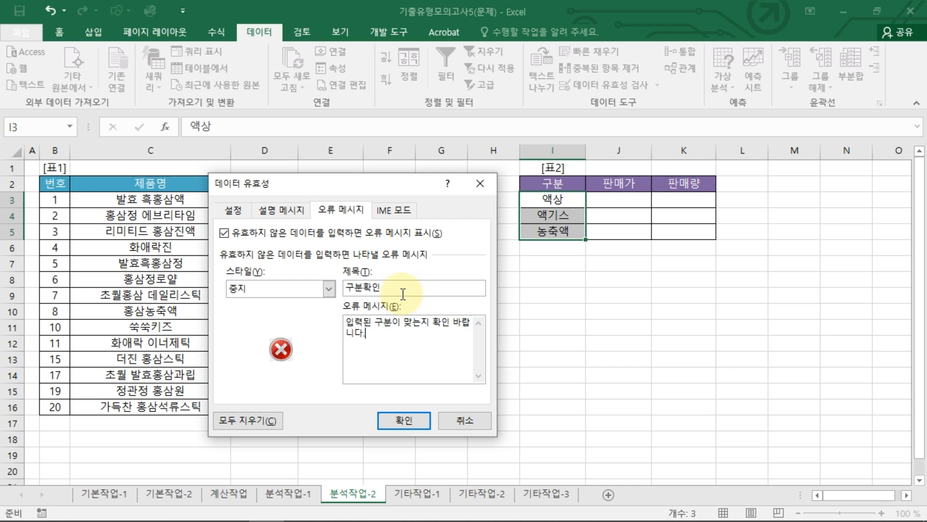
{"action": "left_click", "coordinate": [413, 419]}
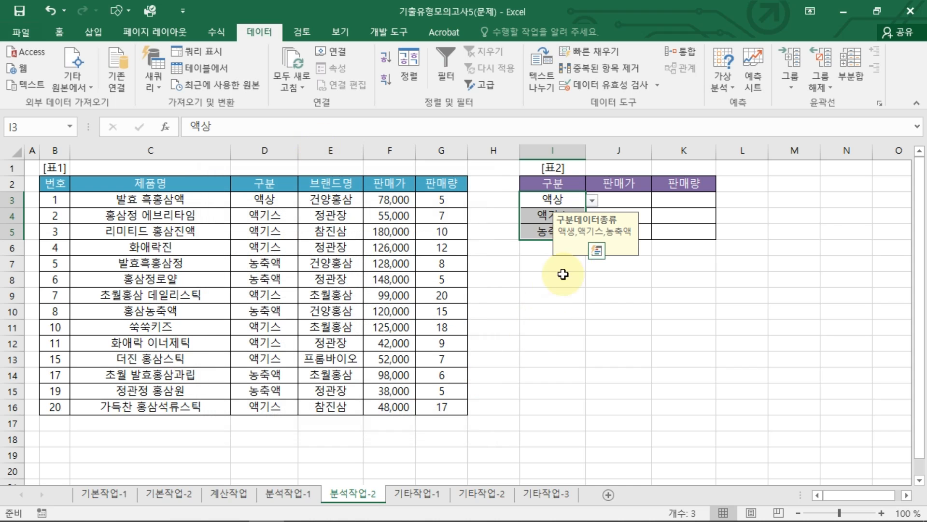
Step: Test the data validation by entering 1 in cell I3, and discard the entry
{"action": "double_click", "coordinate": [572, 200]}
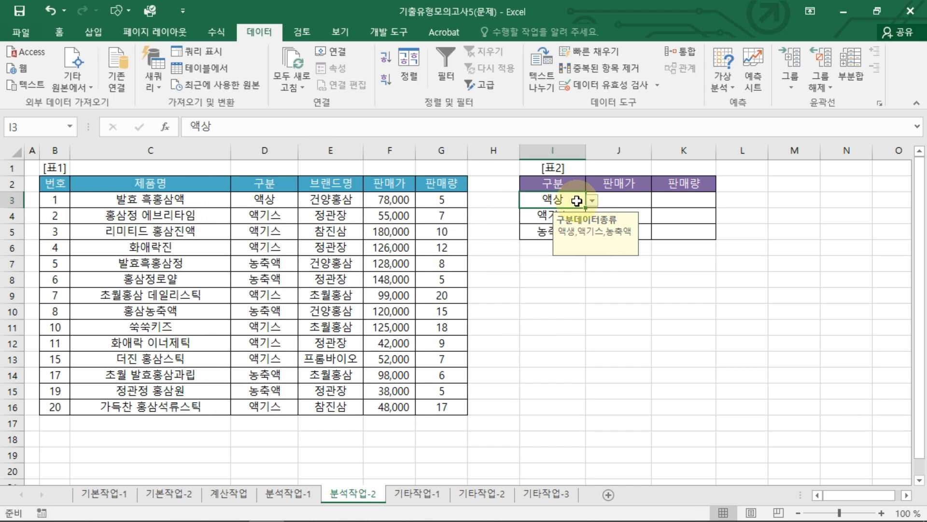
{"action": "double_click", "coordinate": [536, 198]}
{"action": "type", "text": "1"}
{"action": "key", "text": "Return"}
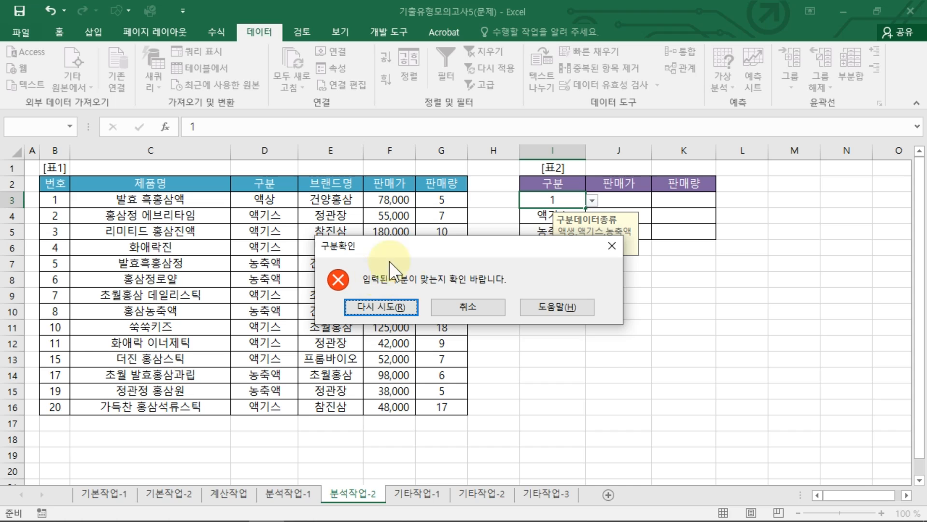
{"action": "left_click", "coordinate": [432, 306]}
{"action": "left_click", "coordinate": [588, 299]}
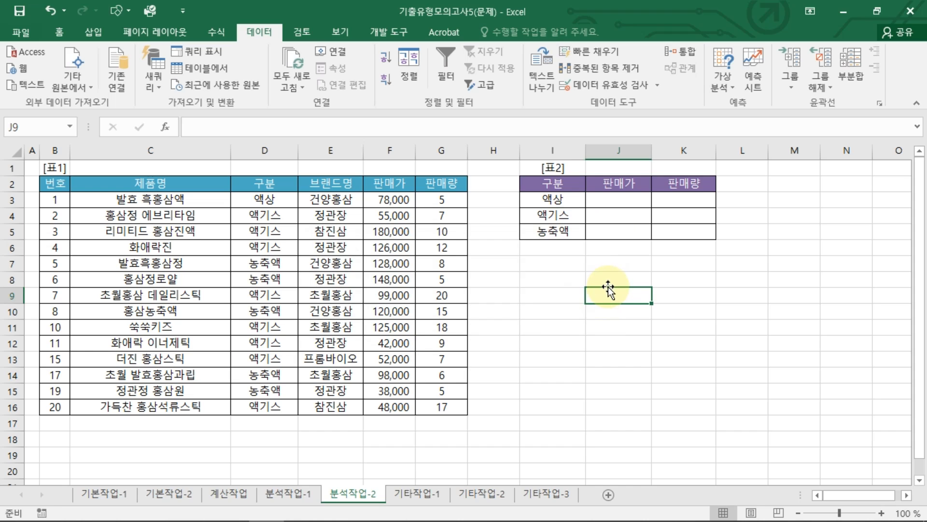
Step: Start a consolidation (통합) into I2:K5 of 표2 with the average (평균) function
{"action": "left_click_drag", "start_coordinate": [555, 184], "coordinate": [677, 236]}
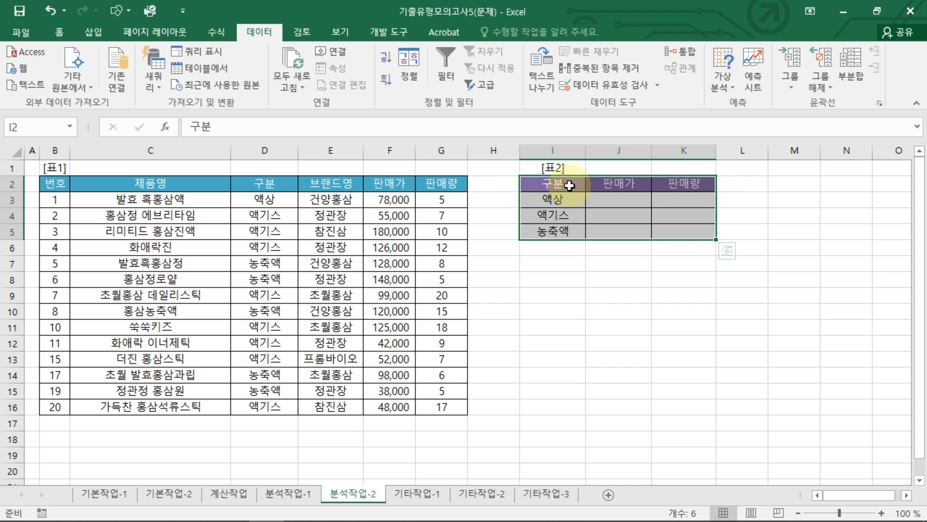
{"action": "left_click_drag", "start_coordinate": [570, 185], "coordinate": [673, 227]}
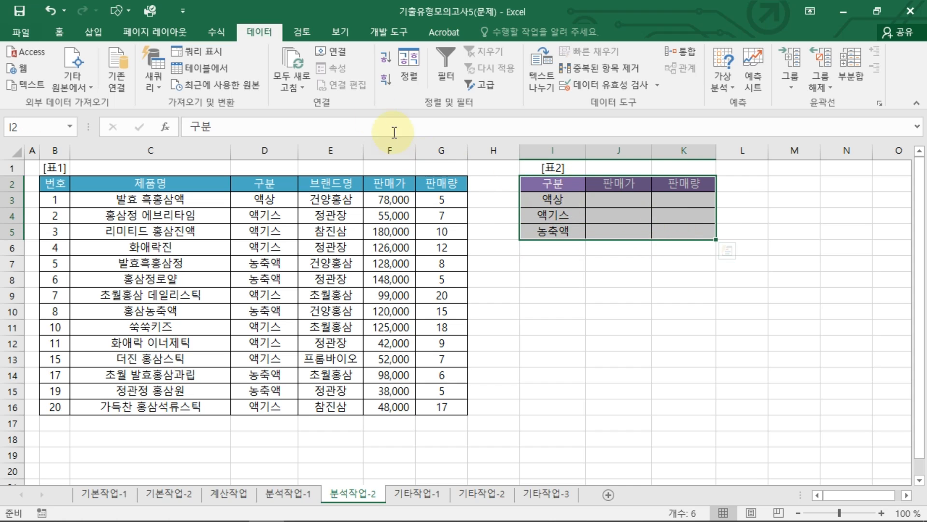
{"action": "left_click", "coordinate": [682, 51]}
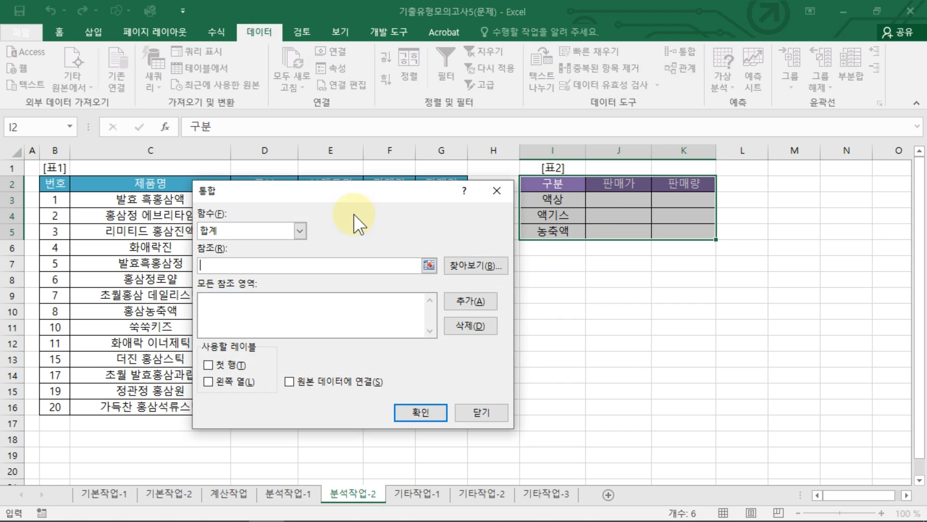
{"action": "left_click", "coordinate": [279, 228]}
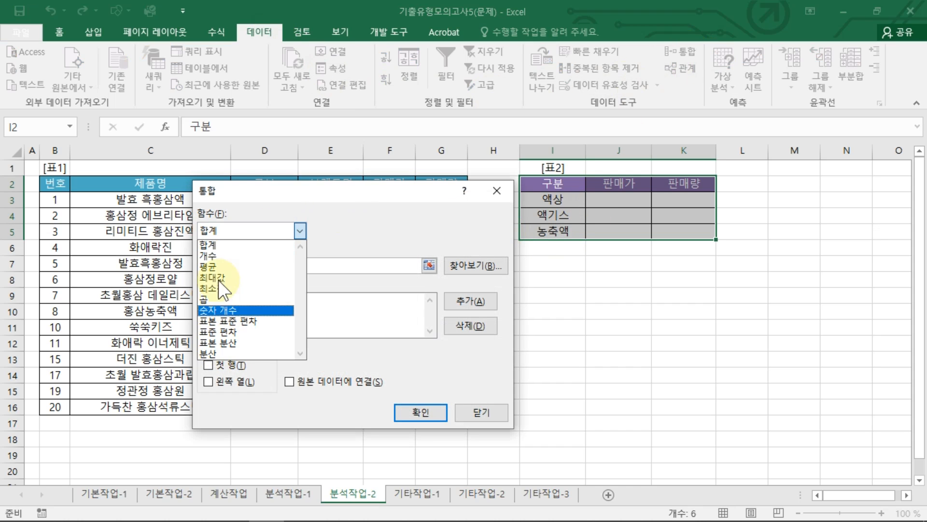
{"action": "left_click", "coordinate": [251, 266]}
Step: Add the 표1 range D2:G16 to the consolidation's references
{"action": "left_click_drag", "start_coordinate": [289, 190], "coordinate": [565, 248]}
{"action": "left_click", "coordinate": [482, 310]}
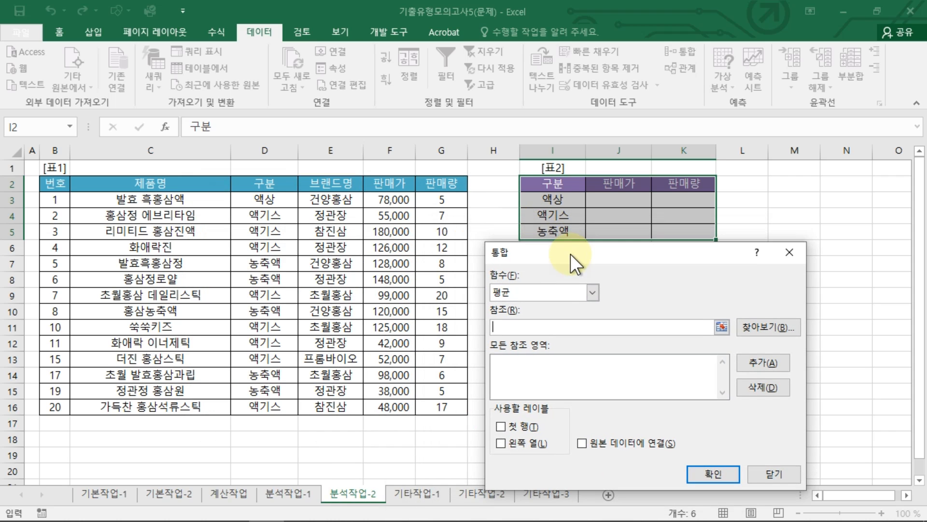
{"action": "left_click_drag", "start_coordinate": [279, 186], "coordinate": [442, 393]}
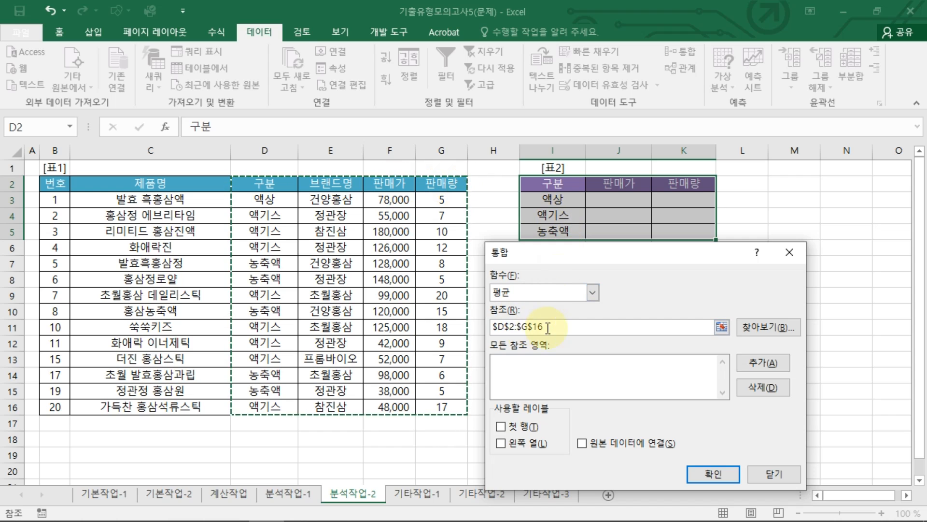
{"action": "left_click", "coordinate": [747, 361]}
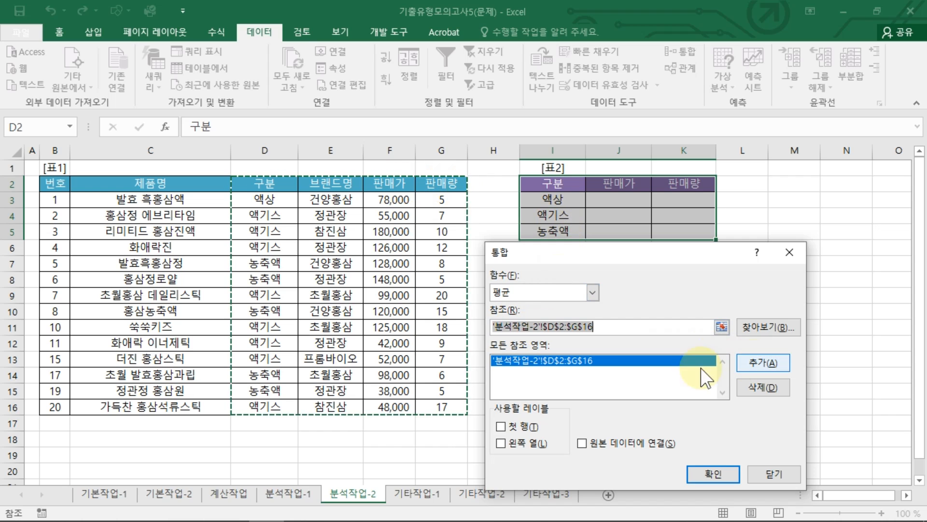
Step: Use the top row (첫 행) and left column (왼쪽 열) as labels and run the consolidation into 표2
{"action": "left_click", "coordinate": [508, 431]}
{"action": "left_click", "coordinate": [507, 448]}
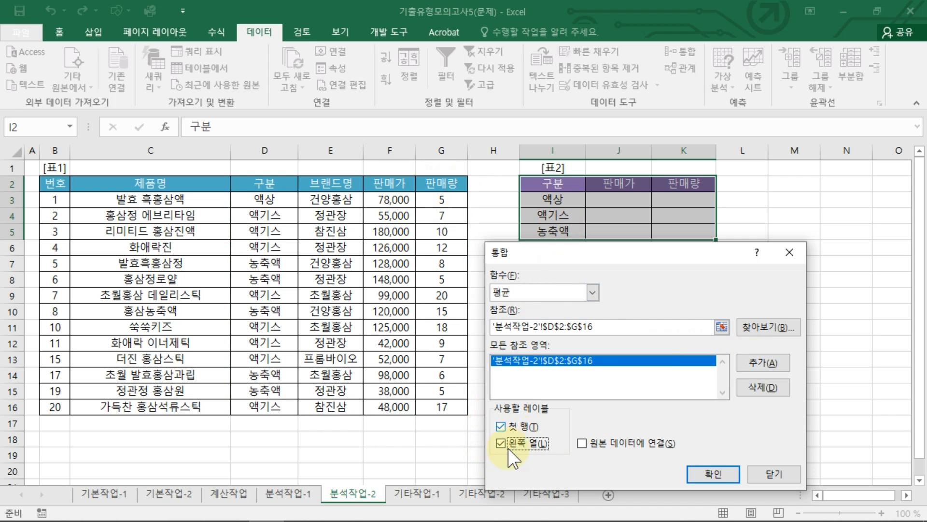
{"action": "left_click", "coordinate": [713, 473]}
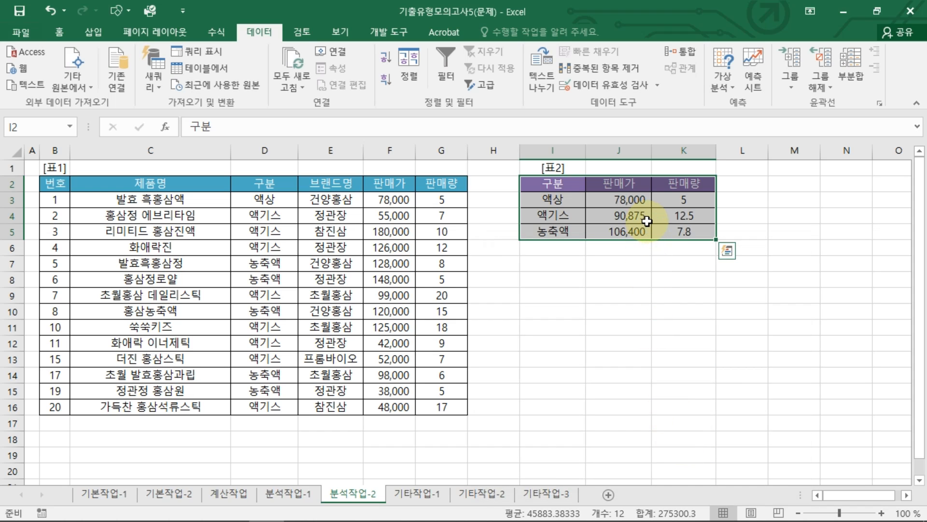
{"action": "left_click", "coordinate": [690, 314]}
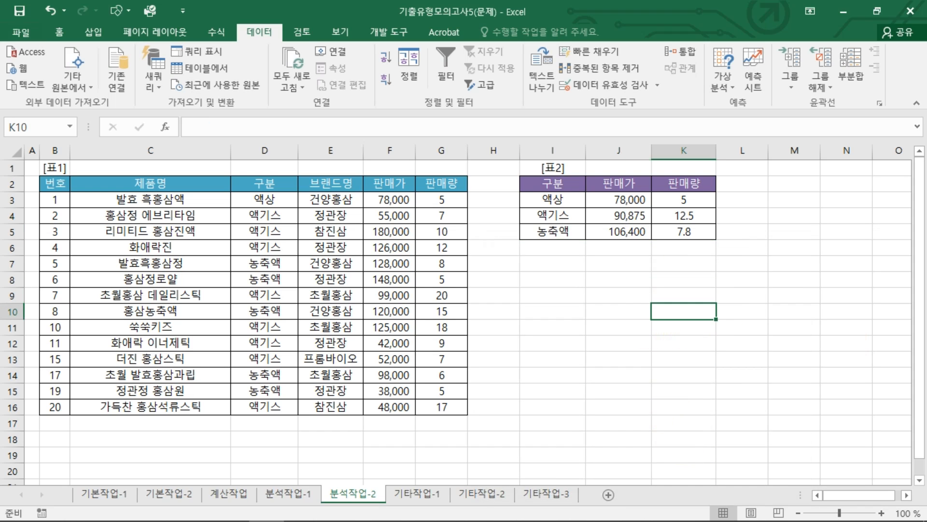
Step: On the 기타작업-1 sheet, change the chart's 판매액 series to clustered column (묶은 세로 막대형) on the secondary axis
{"action": "key", "text": "ctrl+Page_Down"}
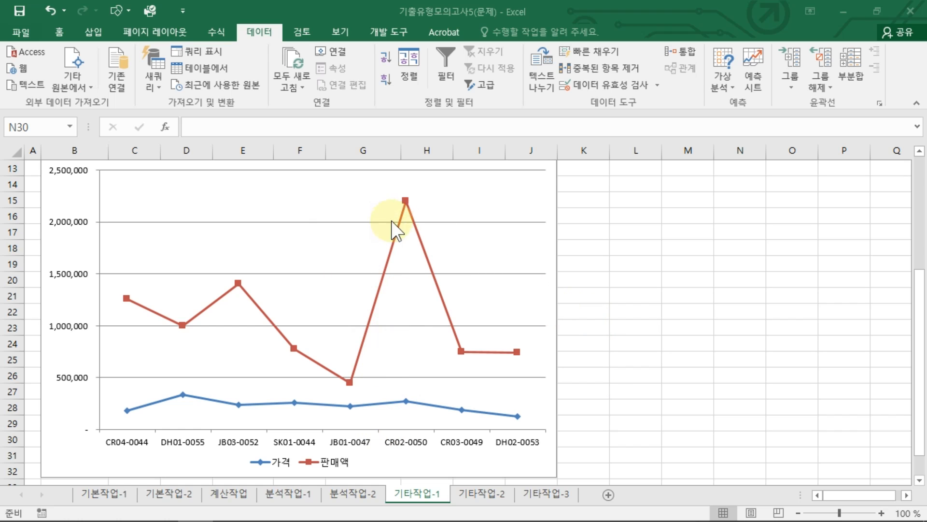
{"action": "left_click", "coordinate": [407, 202]}
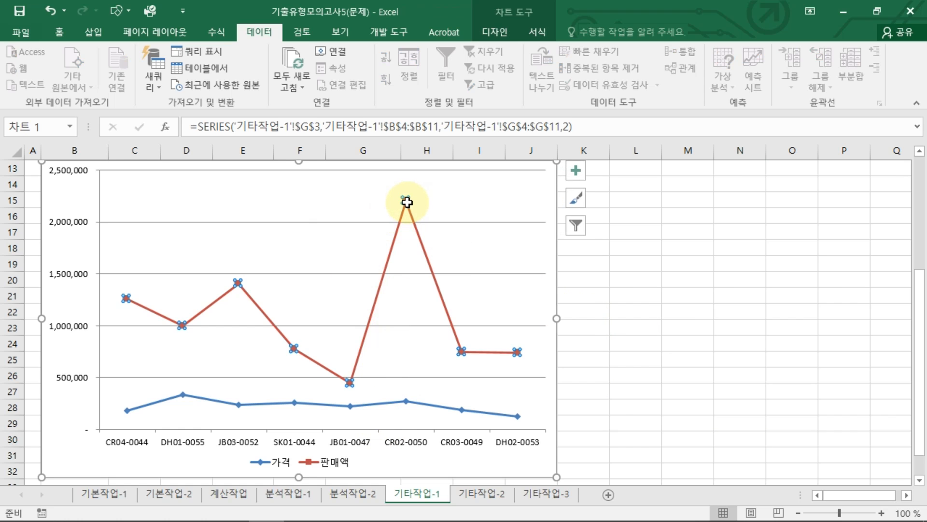
{"action": "right_click", "coordinate": [407, 202]}
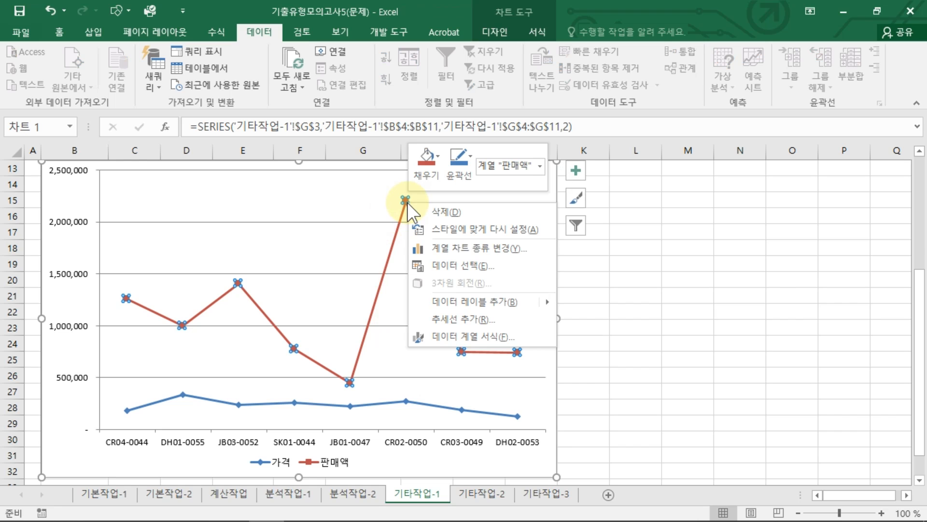
{"action": "left_click", "coordinate": [465, 248]}
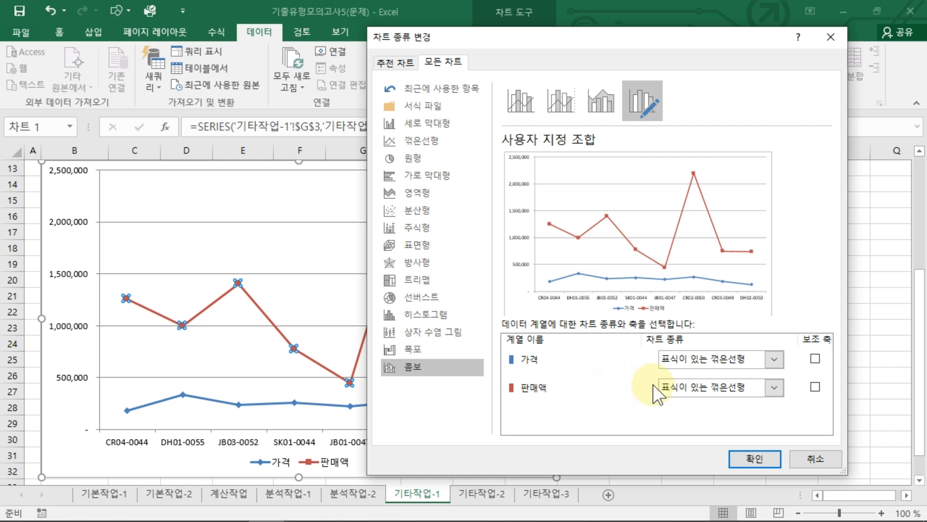
{"action": "left_click", "coordinate": [717, 387]}
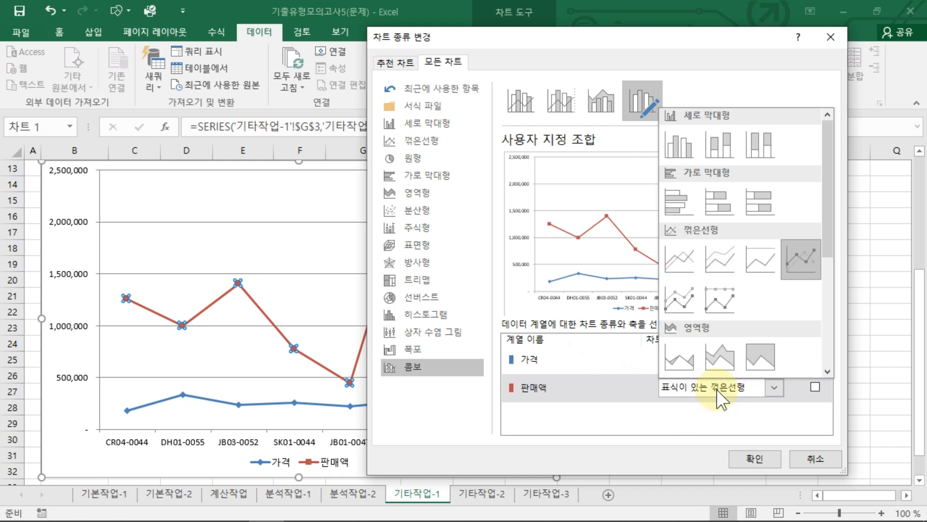
{"action": "left_click", "coordinate": [674, 147]}
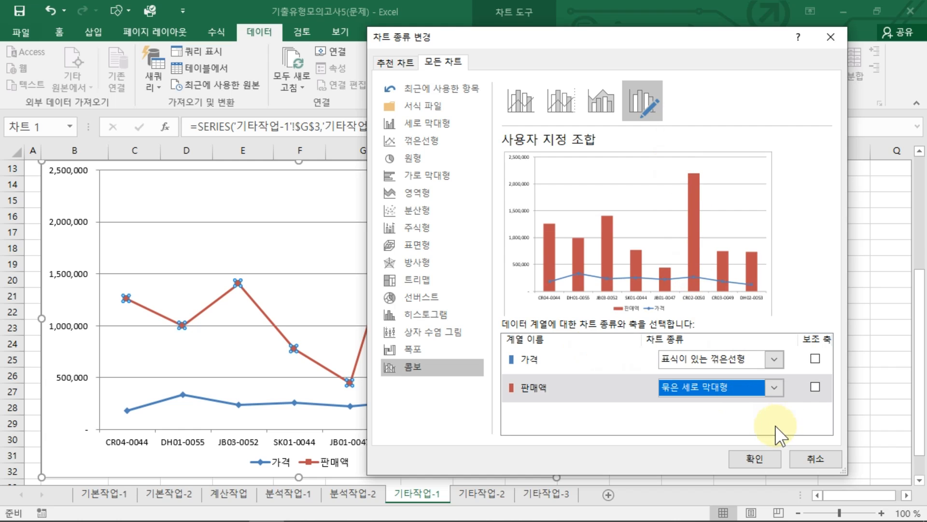
{"action": "left_click", "coordinate": [816, 386]}
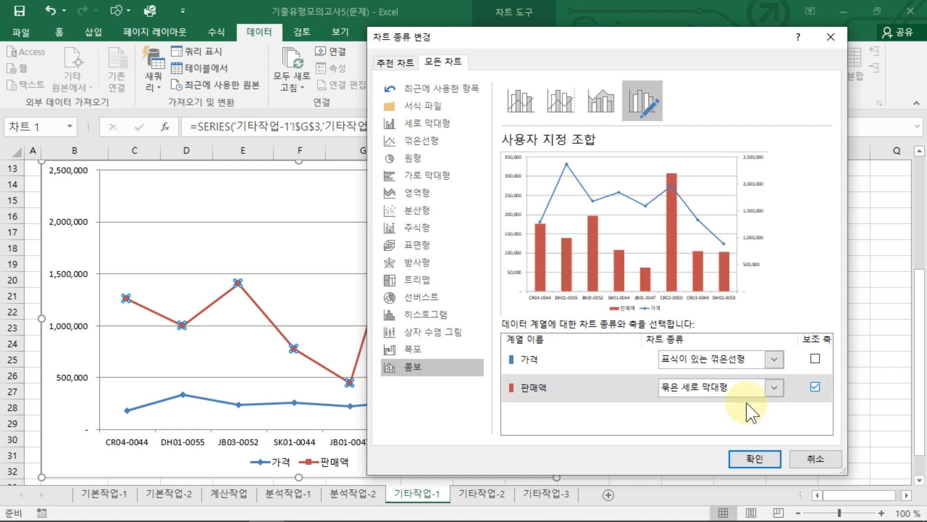
{"action": "left_click", "coordinate": [753, 465]}
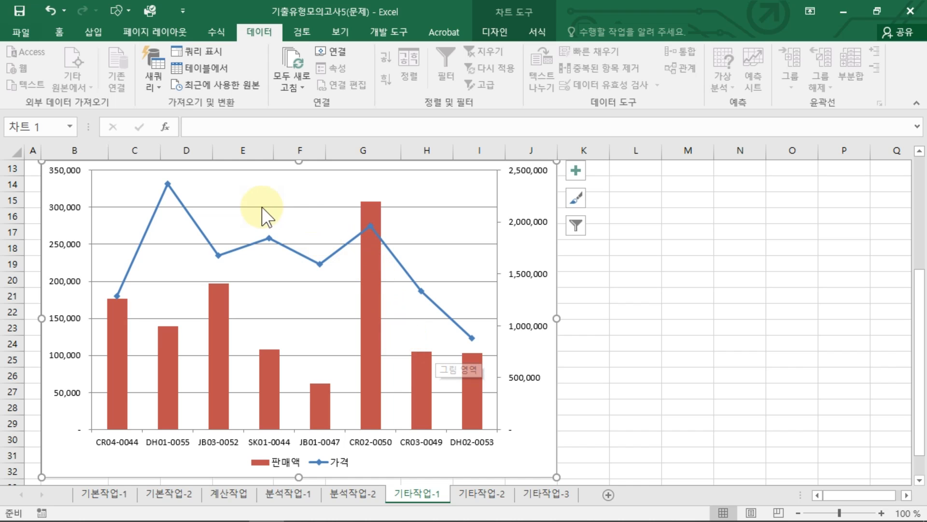
Step: Add a chart title above the plot (차트 위) reading 제품별 판매현황
{"action": "left_click", "coordinate": [490, 33]}
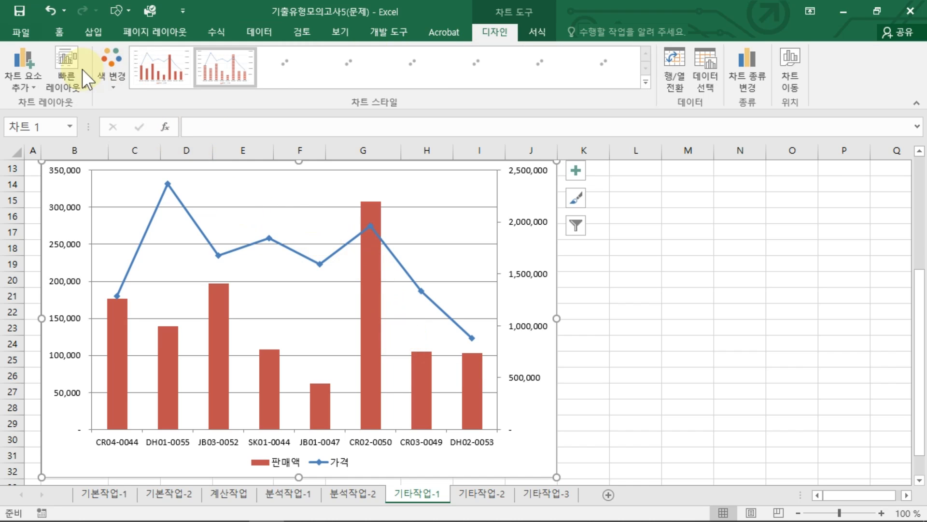
{"action": "left_click", "coordinate": [9, 65]}
{"action": "mouse_move", "coordinate": [60, 140]}
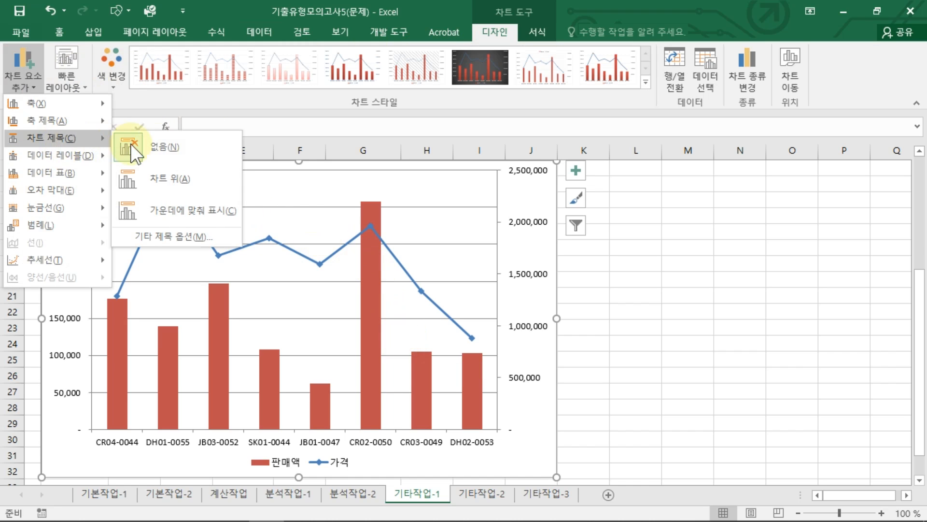
{"action": "left_click", "coordinate": [166, 181]}
{"action": "triple_click", "coordinate": [297, 186]}
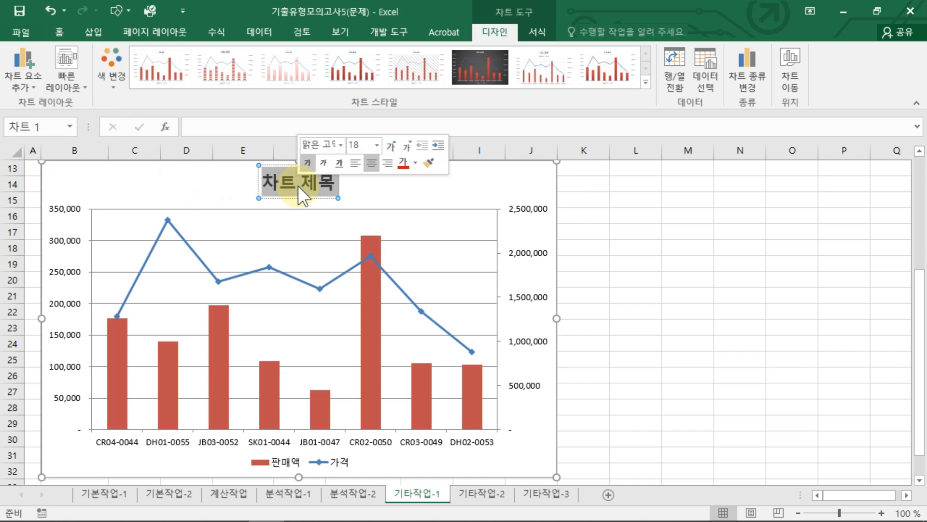
{"action": "mouse_move", "coordinate": [371, 239]}
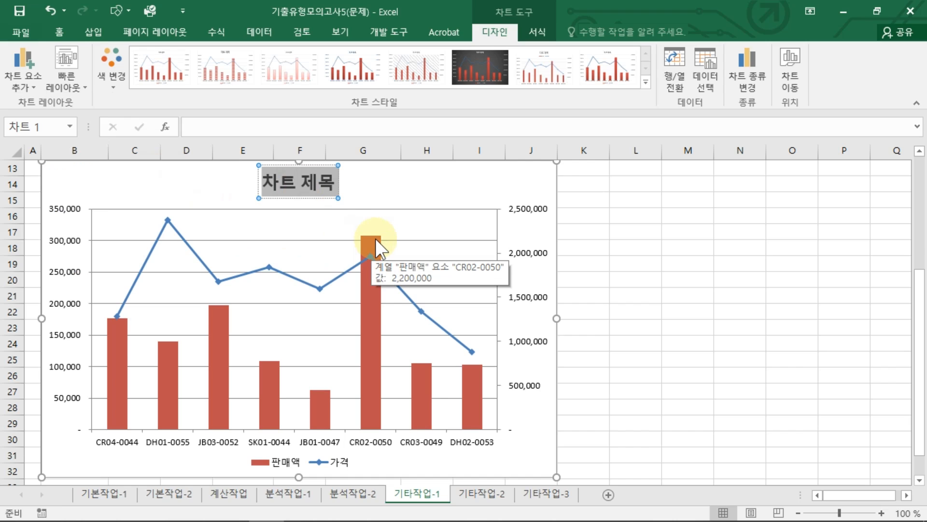
{"action": "type", "text": "제품별"}
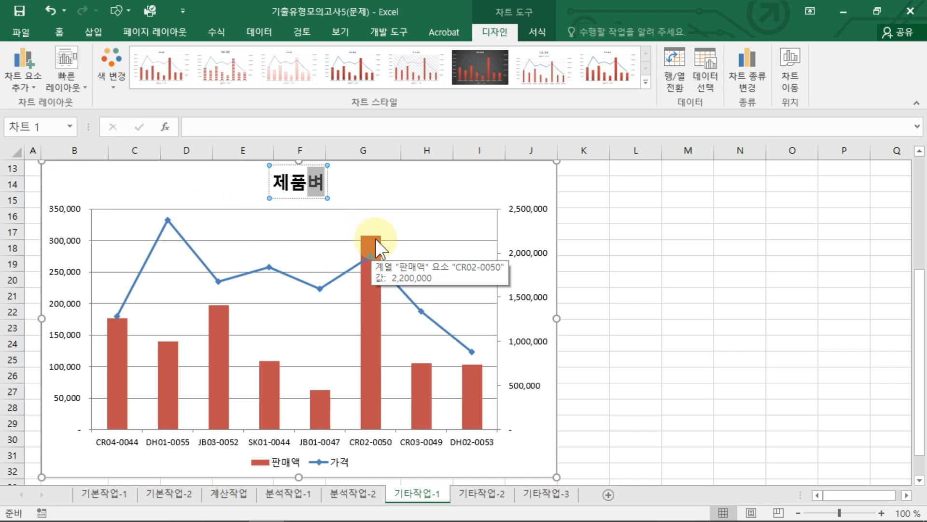
{"action": "type", "text": " 판매"}
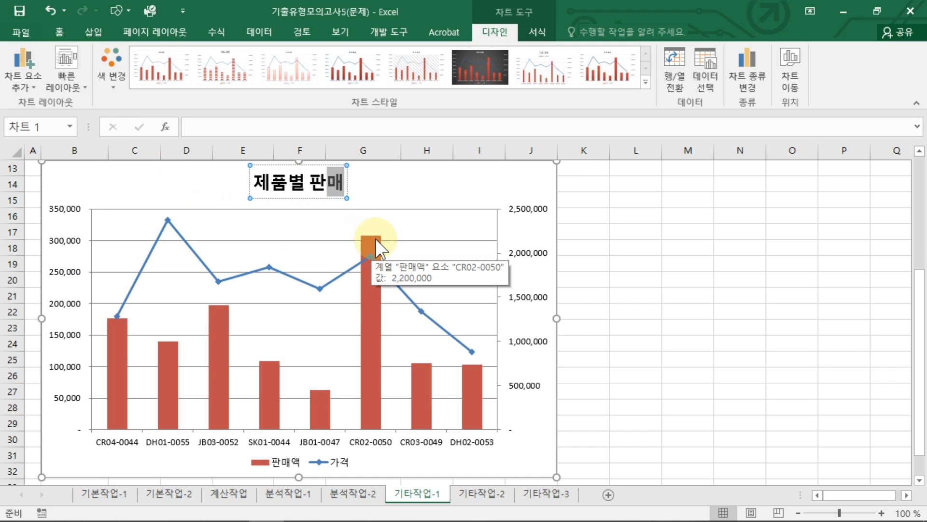
{"action": "type", "text": "혆황"}
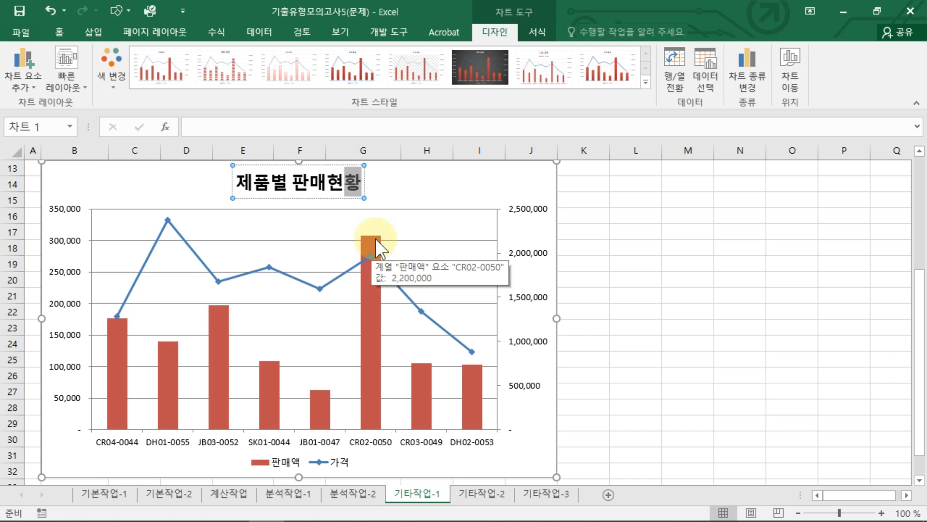
{"action": "key", "text": "Escape"}
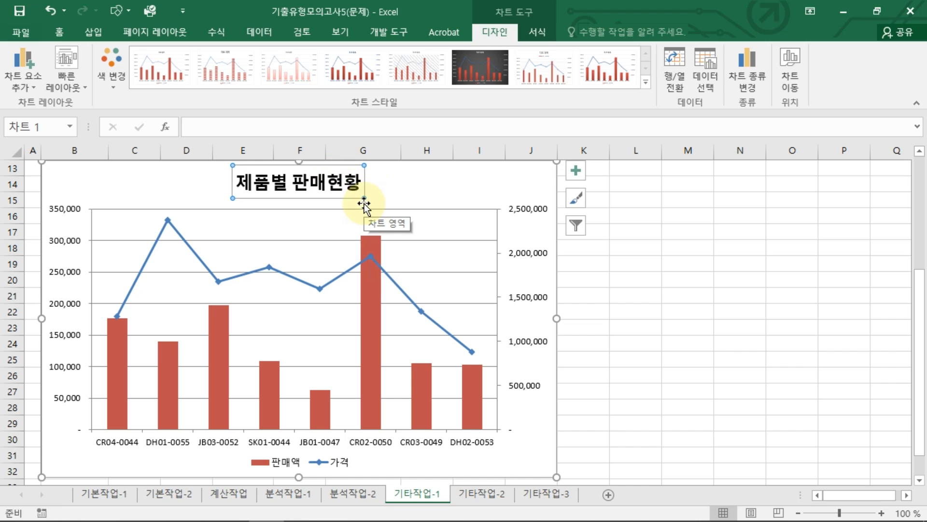
Step: Apply the shape style 보통 효과 - 황록색, 강조 3 to the chart title
{"action": "left_click", "coordinate": [531, 33]}
{"action": "left_click", "coordinate": [362, 83]}
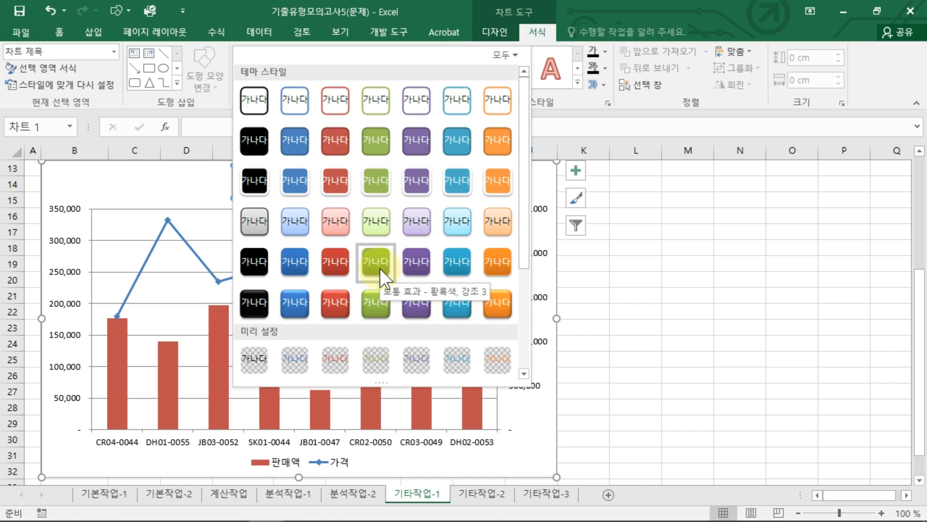
{"action": "left_click", "coordinate": [379, 268]}
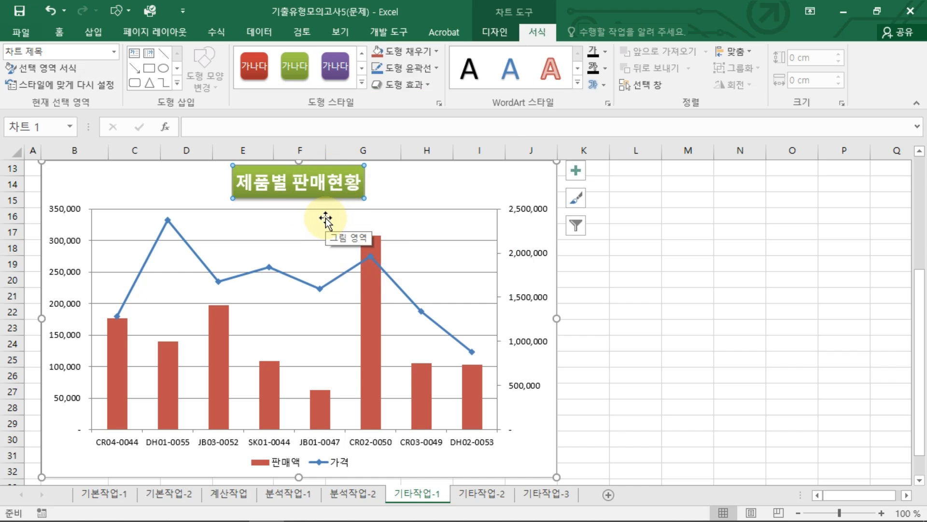
Step: Set the secondary vertical axis's display unit (표시 단위) to 100000 with the unit label shown on the chart
{"action": "left_click", "coordinate": [536, 311]}
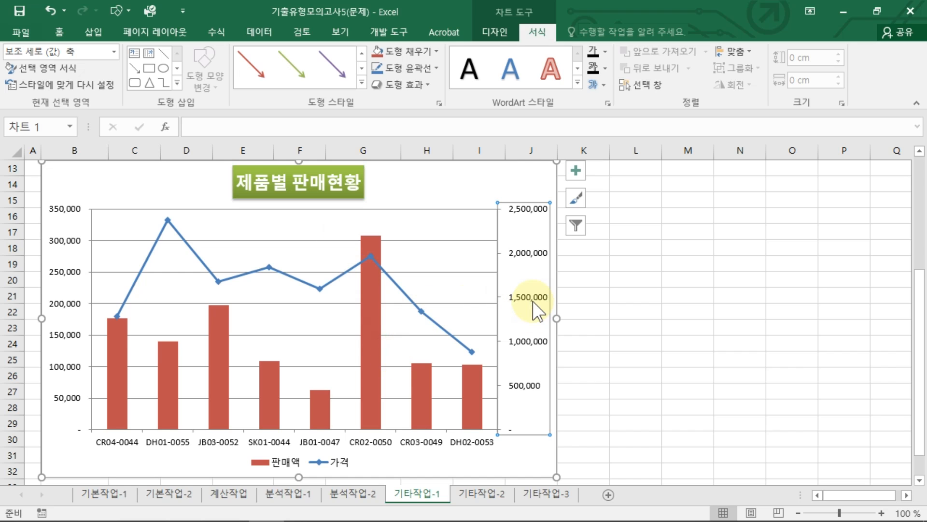
{"action": "right_click", "coordinate": [535, 312]}
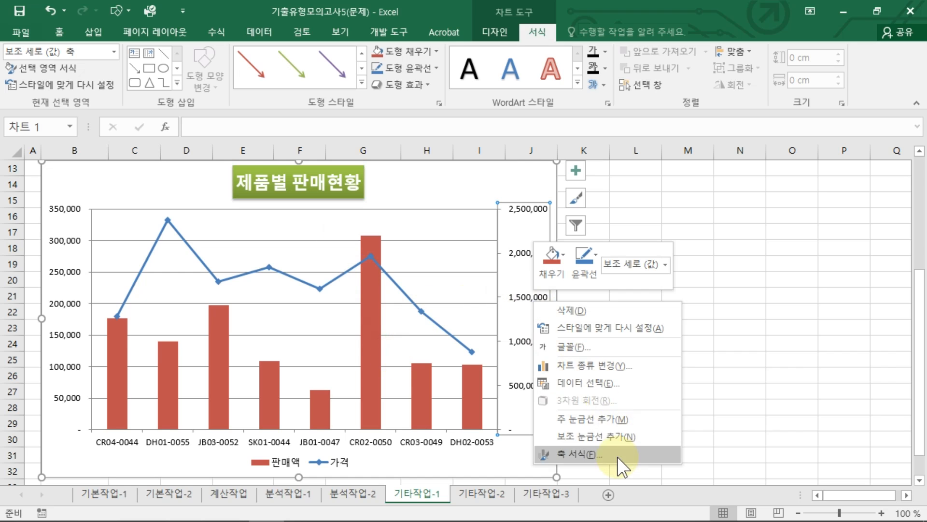
{"action": "left_click", "coordinate": [617, 455]}
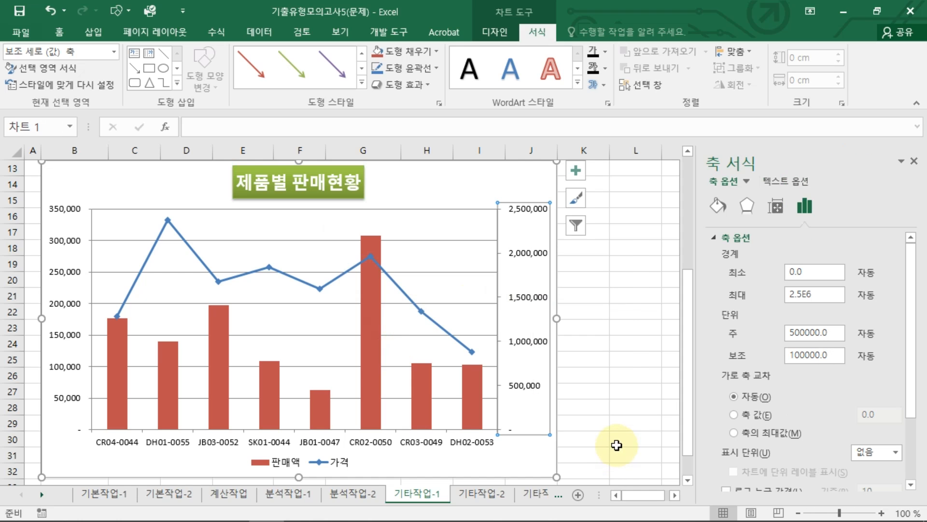
{"action": "left_click", "coordinate": [881, 452]}
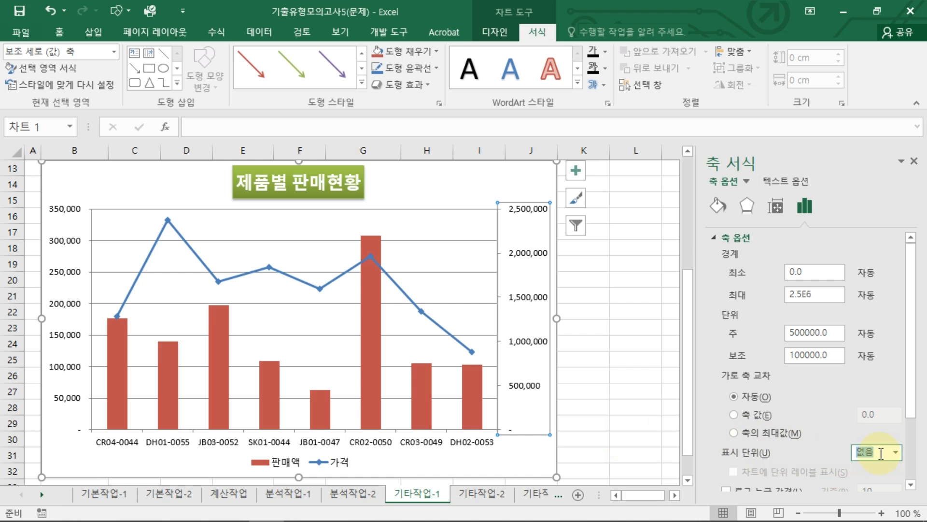
{"action": "type", "text": "1"}
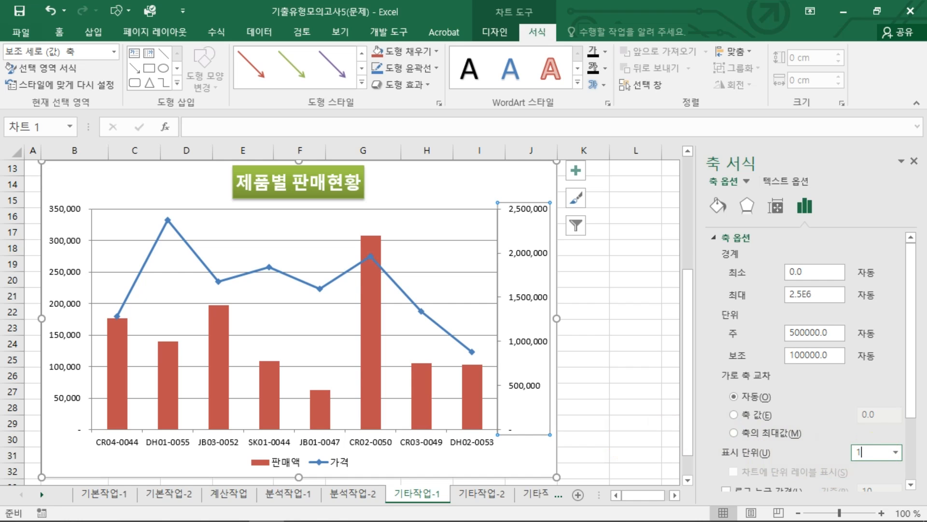
{"action": "type", "text": "00000"}
{"action": "key", "text": "Return"}
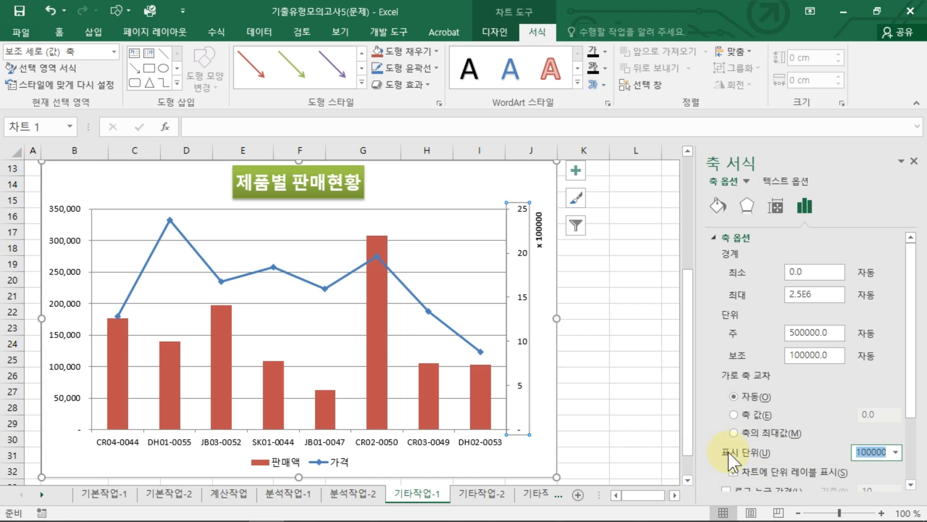
{"action": "left_click", "coordinate": [733, 472]}
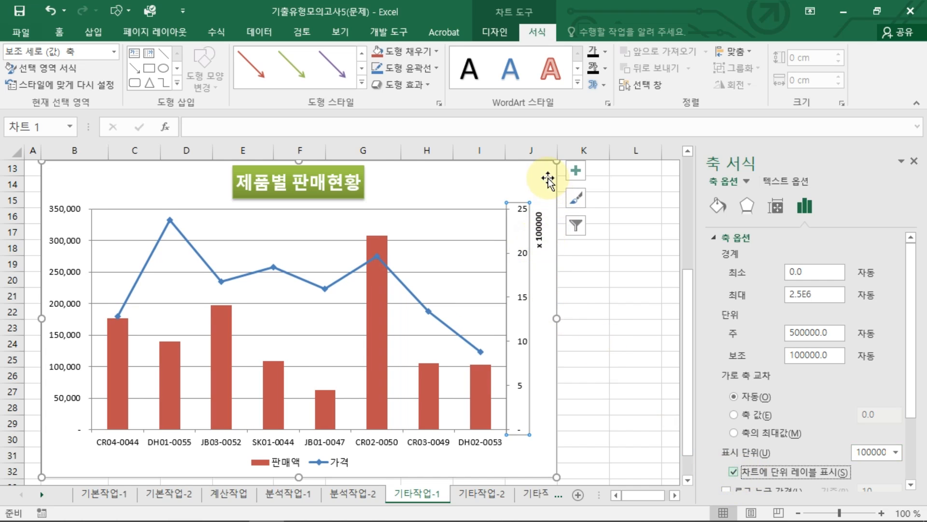
Step: Apply the centre preset of the inner (안쪽) shadows to the chart area
{"action": "left_click", "coordinate": [531, 179]}
{"action": "right_click", "coordinate": [530, 179]}
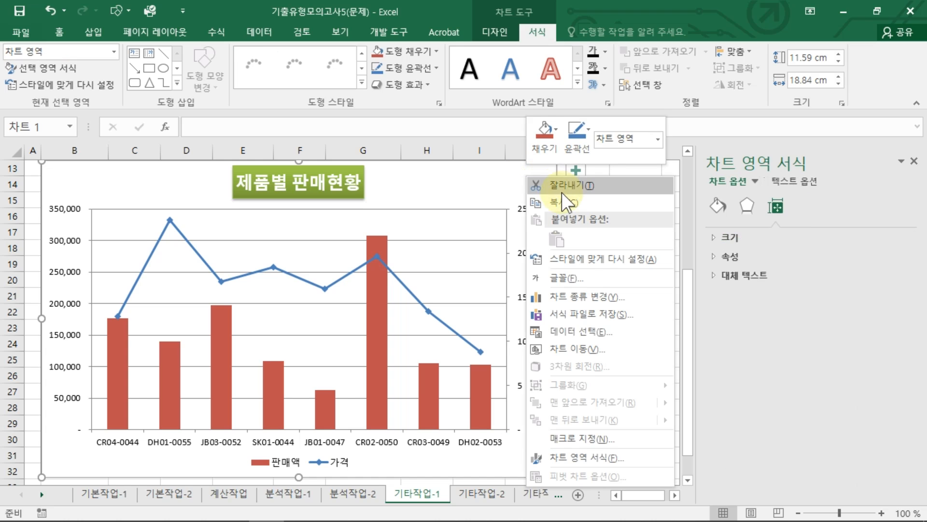
{"action": "left_click", "coordinate": [572, 455]}
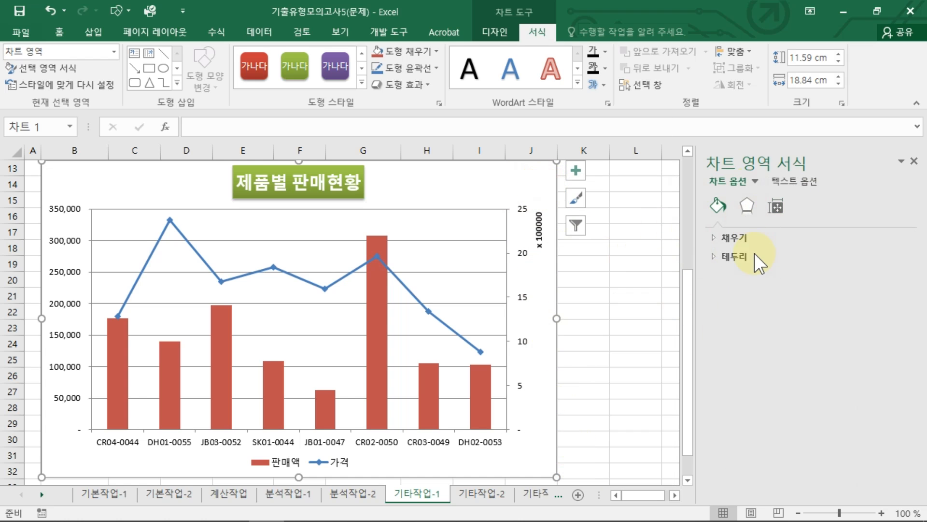
{"action": "left_click", "coordinate": [753, 209]}
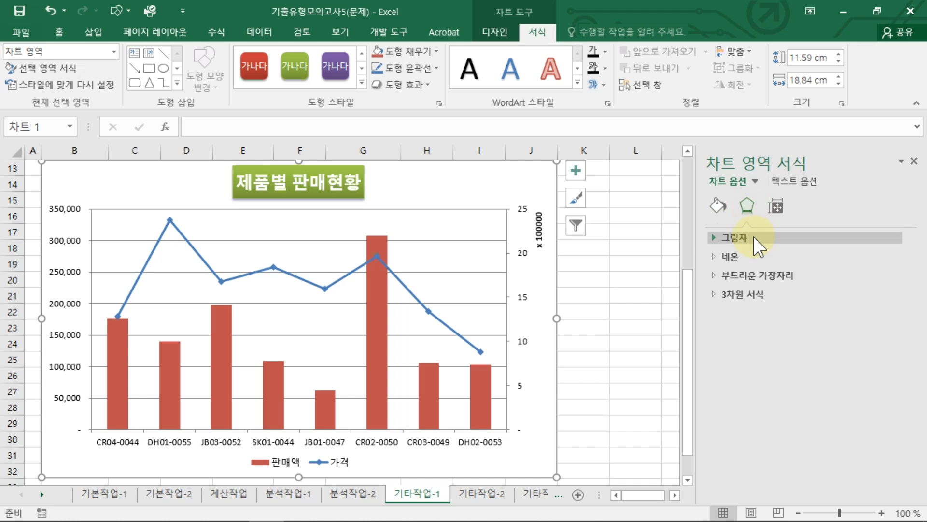
{"action": "left_click", "coordinate": [754, 236]}
{"action": "left_click", "coordinate": [884, 259]}
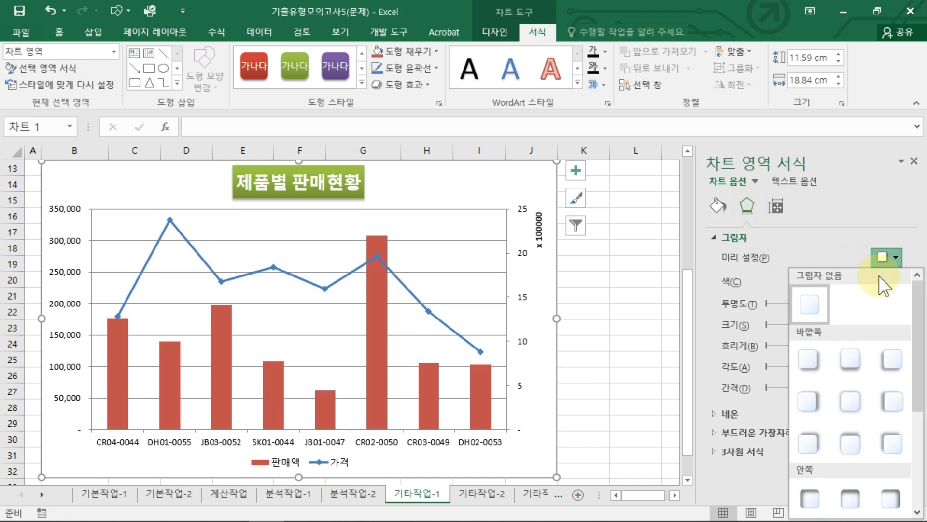
{"action": "scroll", "coordinate": [850, 483], "scroll_direction": "down", "scroll_amount": 3}
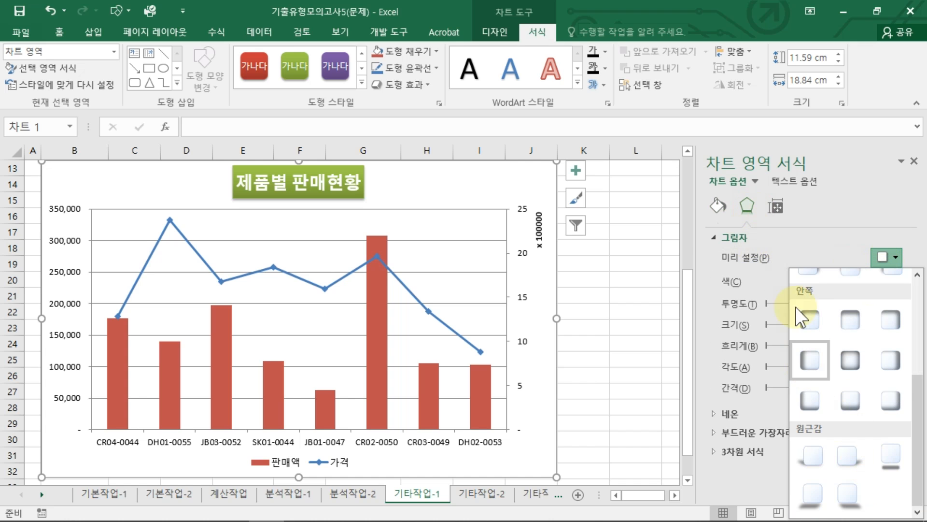
{"action": "left_click", "coordinate": [848, 360]}
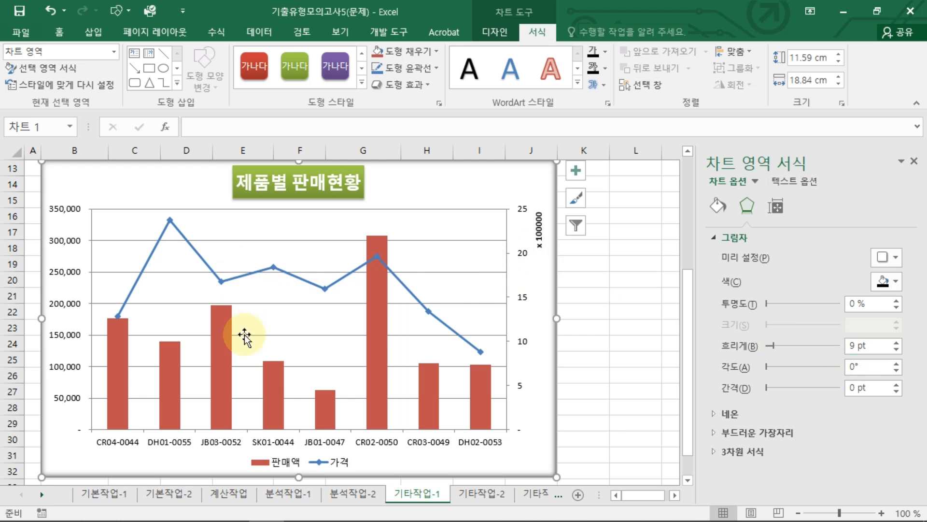
Step: Add a data label above only the DH01-0055 point of the 가격 line series
{"action": "left_click", "coordinate": [170, 219]}
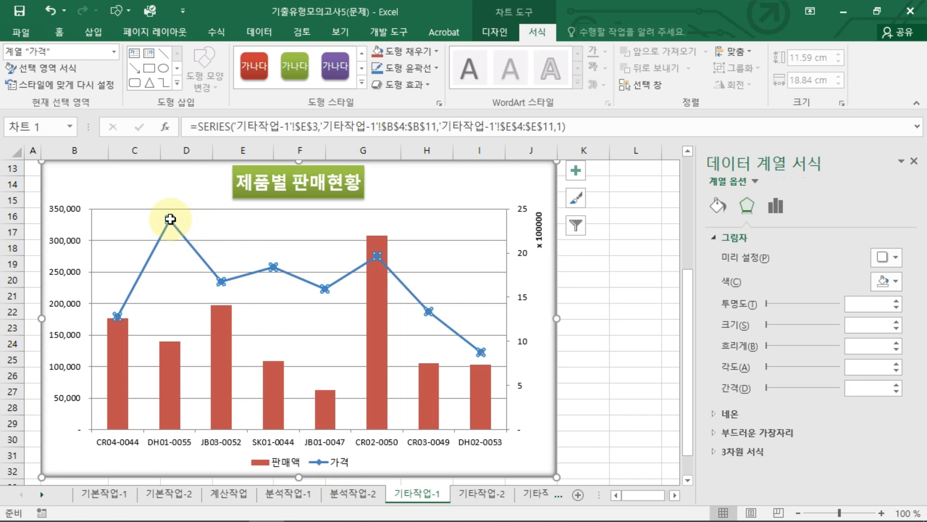
{"action": "left_click", "coordinate": [171, 219]}
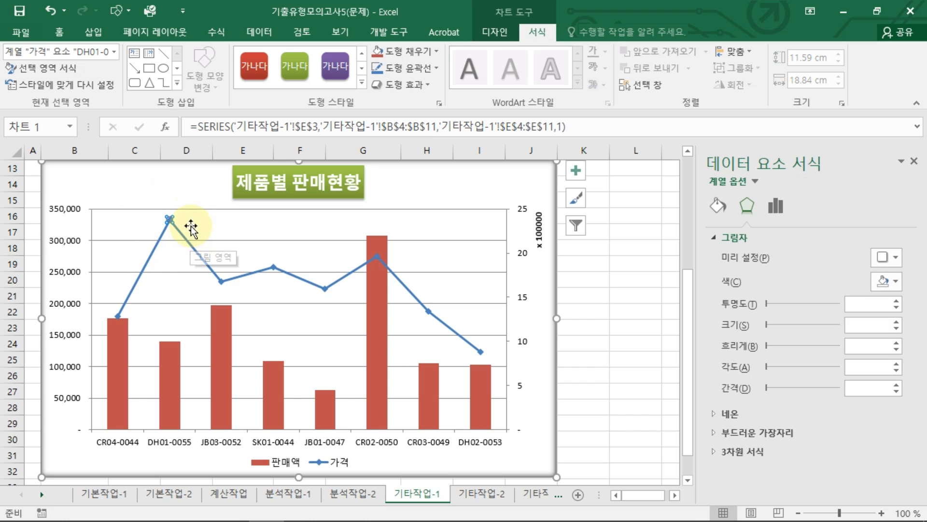
{"action": "left_click", "coordinate": [491, 31]}
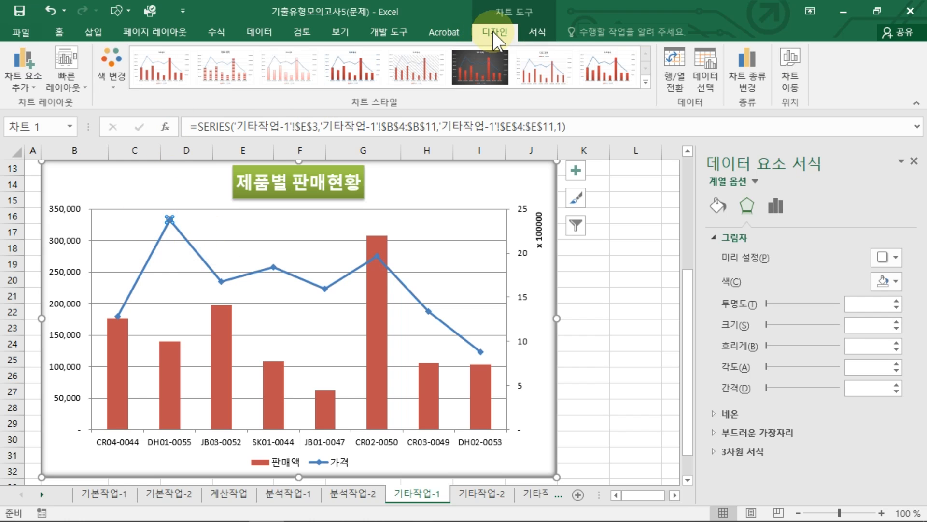
{"action": "left_click", "coordinate": [24, 79]}
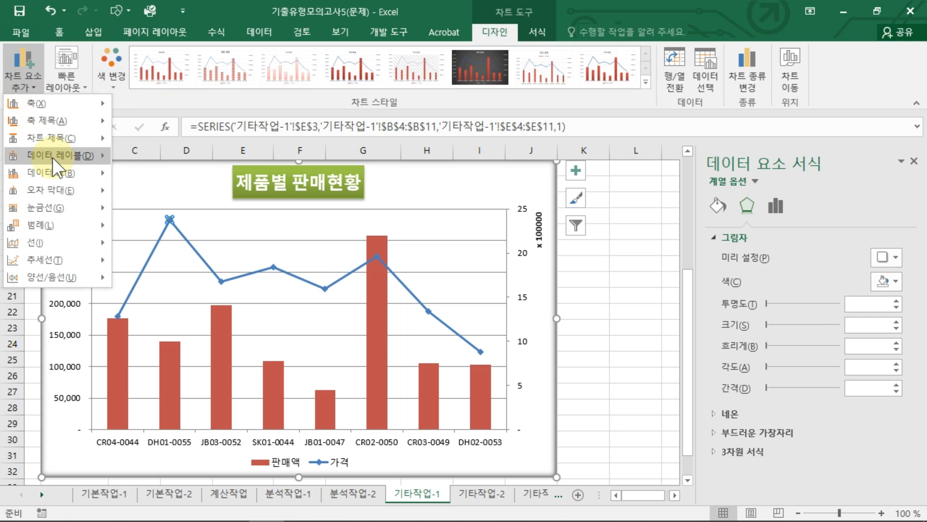
{"action": "mouse_move", "coordinate": [52, 157]}
{"action": "left_click", "coordinate": [176, 296]}
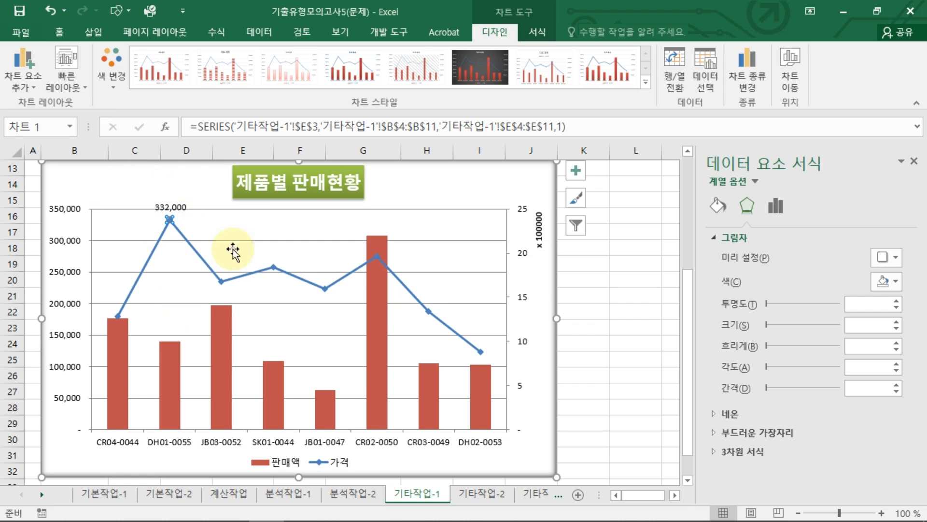
{"action": "left_click", "coordinate": [633, 362]}
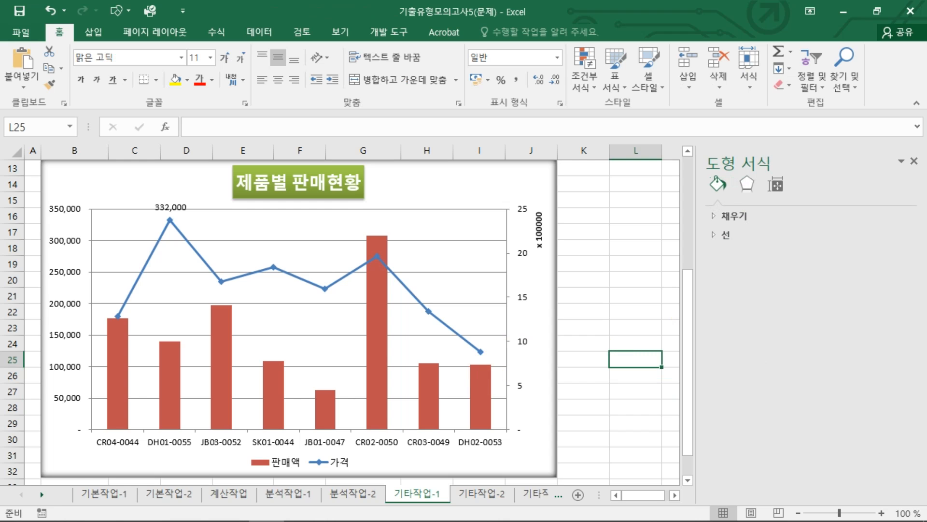
Step: Set the secondary vertical axis's display unit (표시 단위) to 10000
{"action": "left_click", "coordinate": [196, 521]}
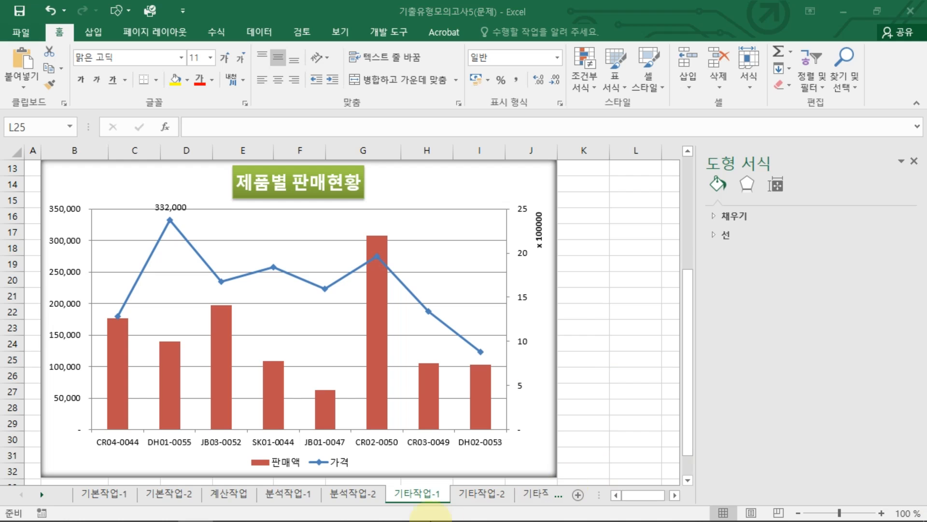
{"action": "left_click", "coordinate": [539, 239]}
{"action": "left_click", "coordinate": [523, 254]}
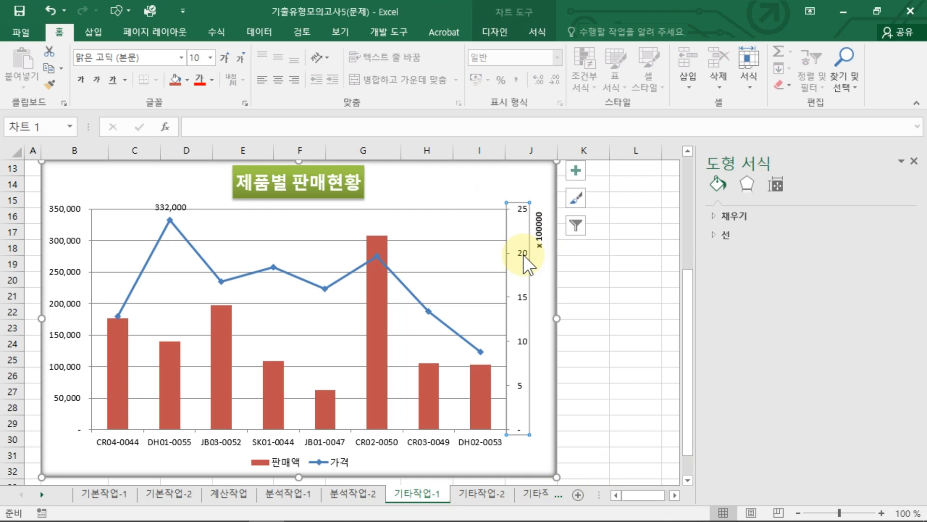
{"action": "right_click", "coordinate": [523, 254]}
{"action": "left_click", "coordinate": [559, 406]}
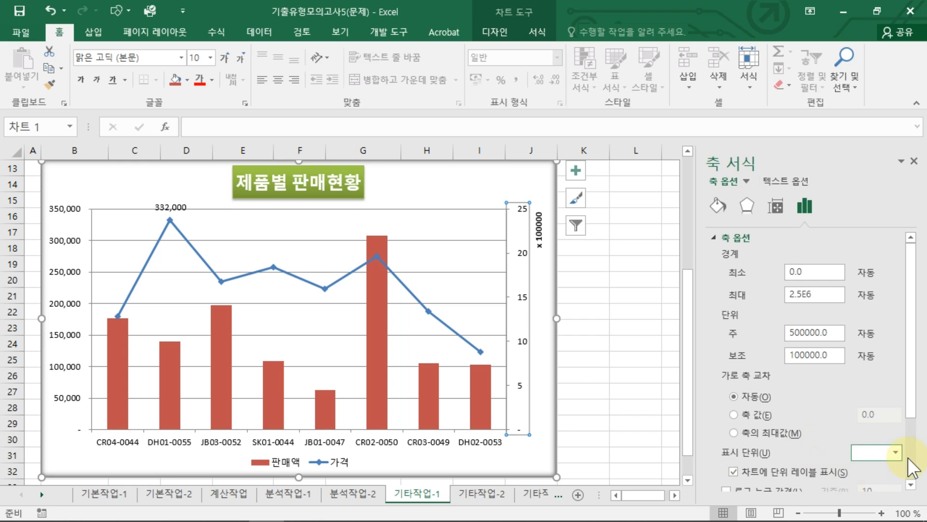
{"action": "type", "text": "1"}
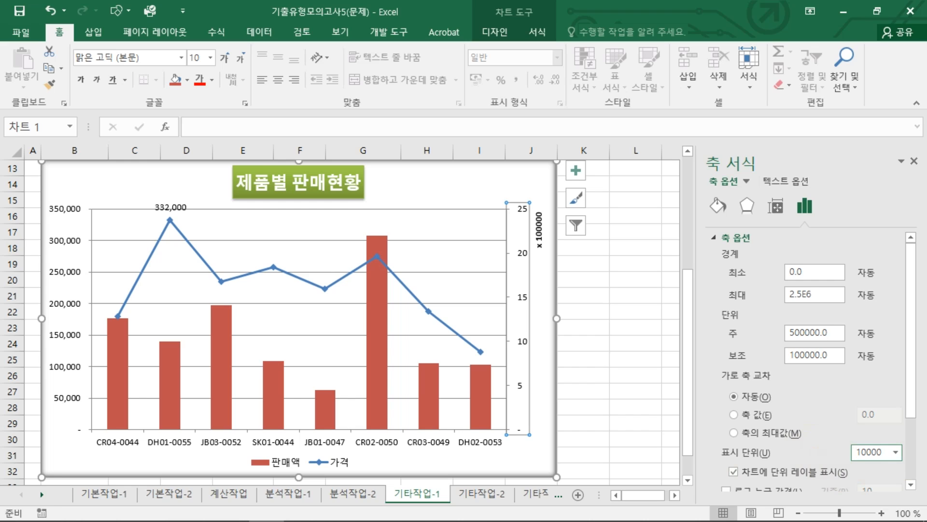
{"action": "type", "text": "0000"}
{"action": "key", "text": "Return"}
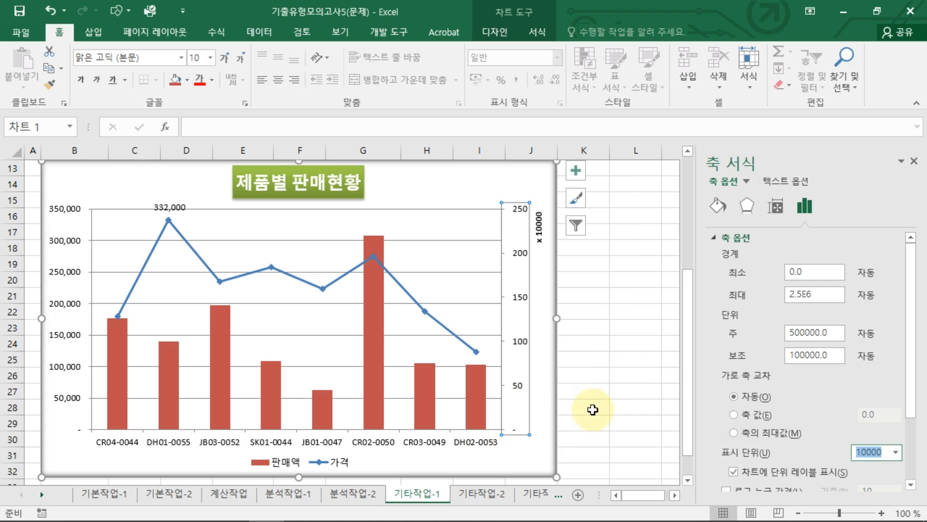
{"action": "left_click", "coordinate": [638, 364]}
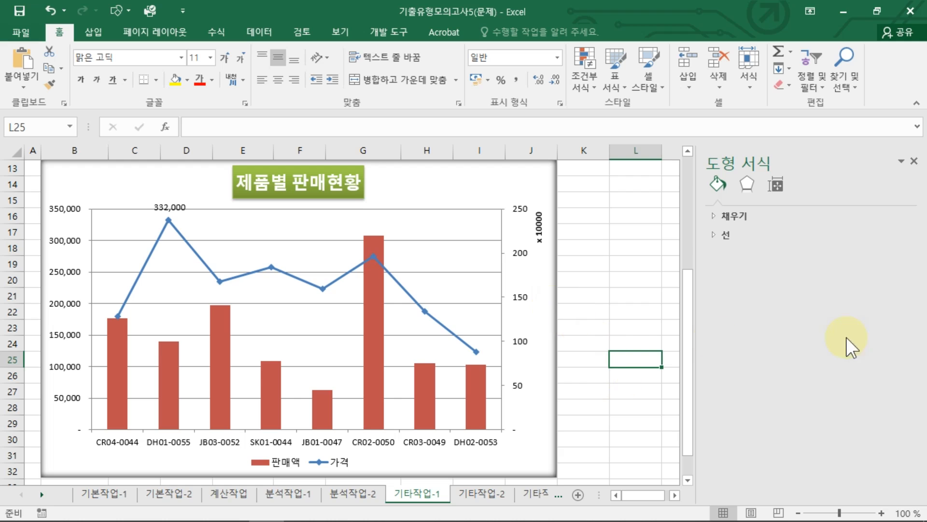
Step: On the 기타작업-2 sheet, start recording a macro named 사업소별보기 in the current workbook
{"action": "key", "text": "ctrl+Page_Down"}
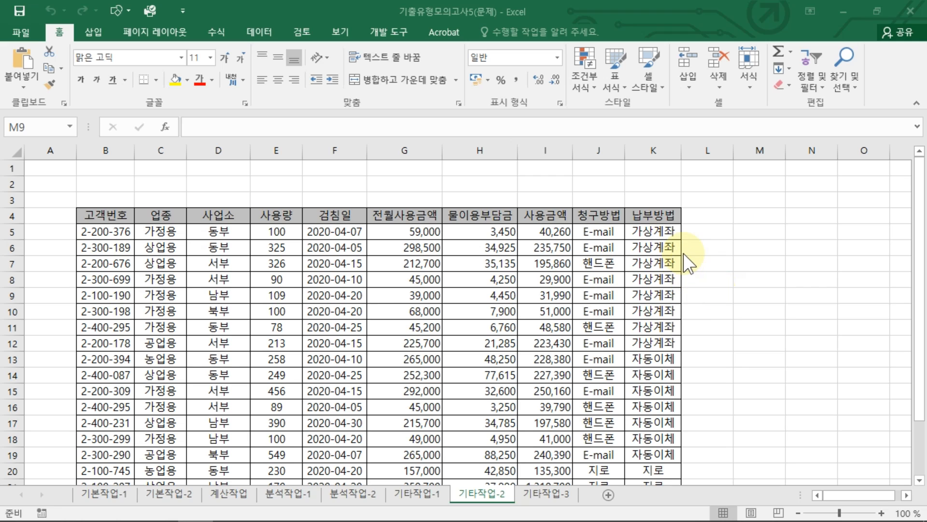
{"action": "left_click", "coordinate": [743, 279]}
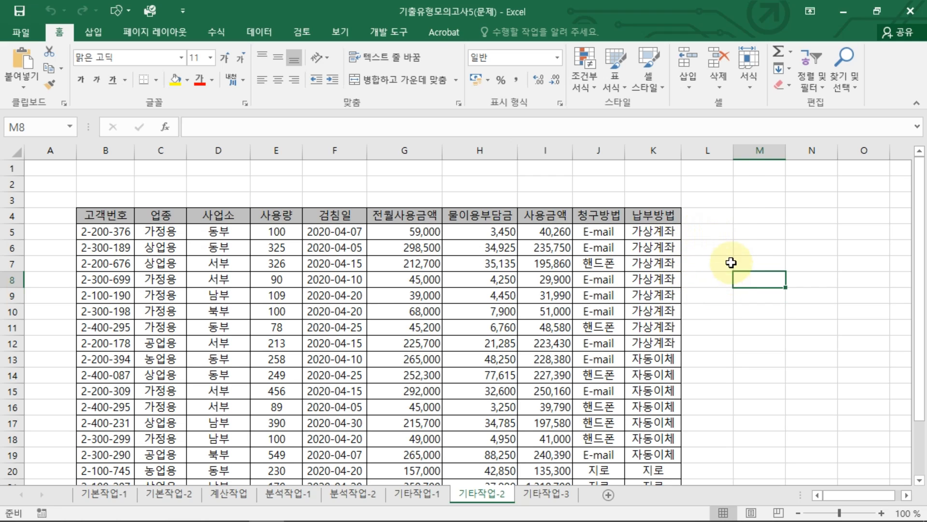
{"action": "left_click", "coordinate": [381, 30]}
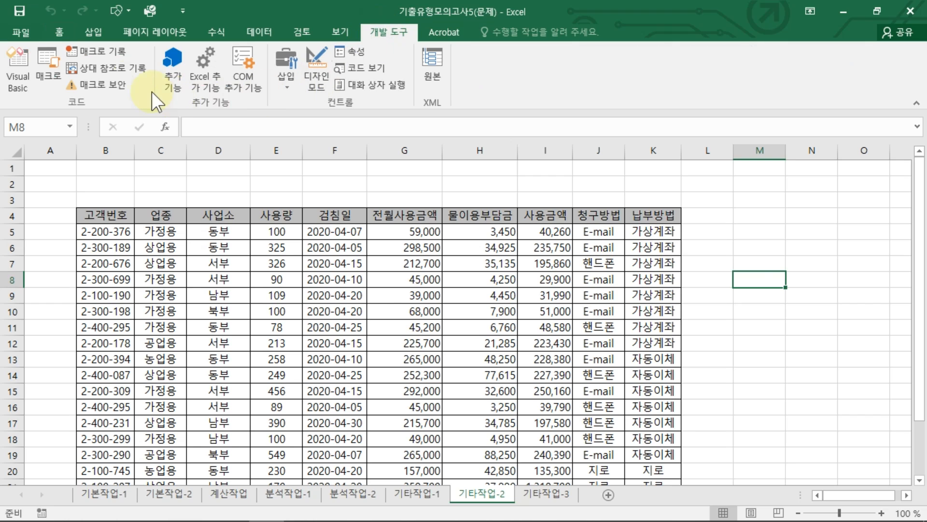
{"action": "left_click", "coordinate": [123, 55]}
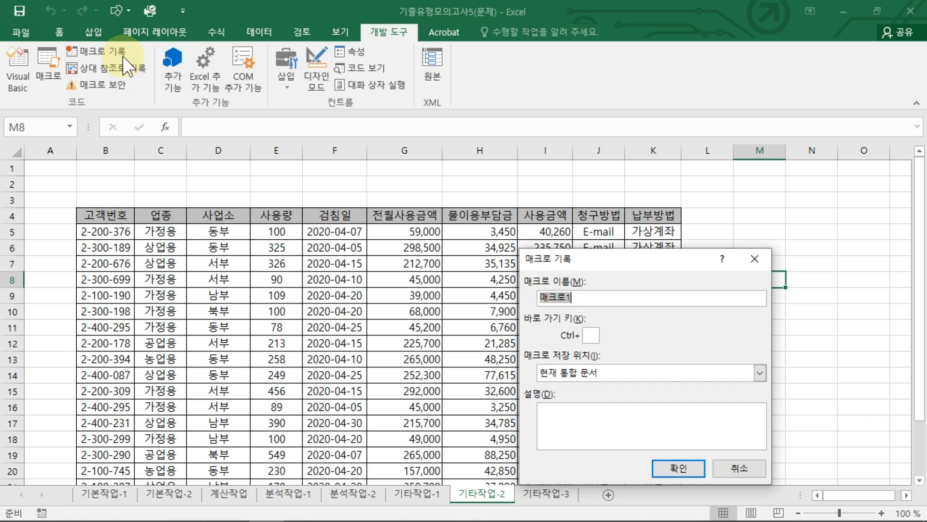
{"action": "type", "text": "사업소별보기"}
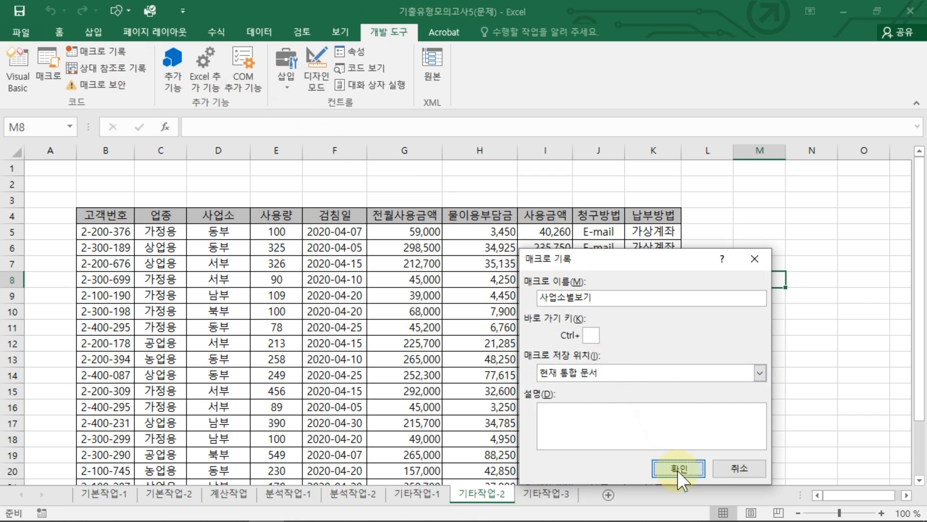
{"action": "left_click", "coordinate": [681, 469]}
Step: Sort the table by the 사업소 column, first in descending and finally in ascending order
{"action": "left_click", "coordinate": [216, 214]}
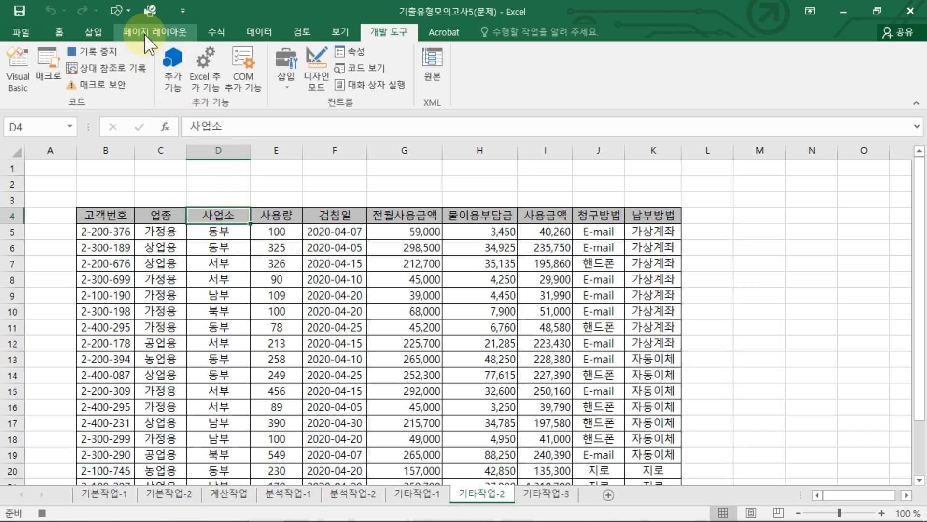
{"action": "left_click", "coordinate": [260, 32]}
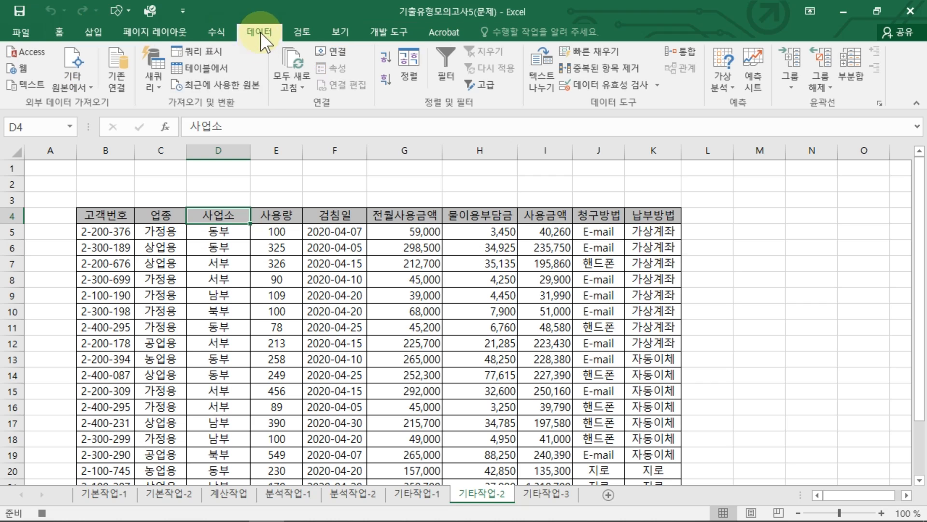
{"action": "left_click", "coordinate": [386, 59]}
{"action": "left_click", "coordinate": [386, 81]}
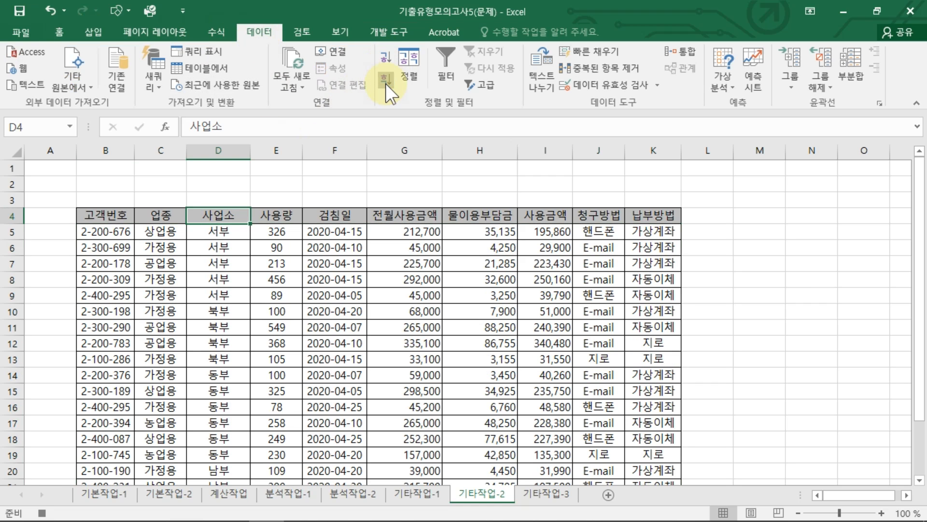
{"action": "left_click", "coordinate": [381, 52]}
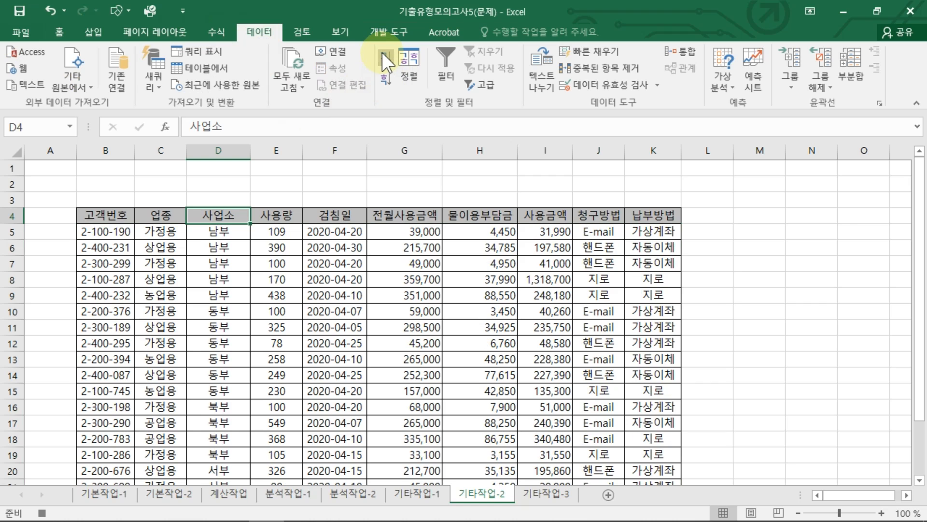
Step: Sort the table by 사업소 using a new custom list in the order 동부, 서부, 남부, 북부
{"action": "left_click", "coordinate": [407, 68]}
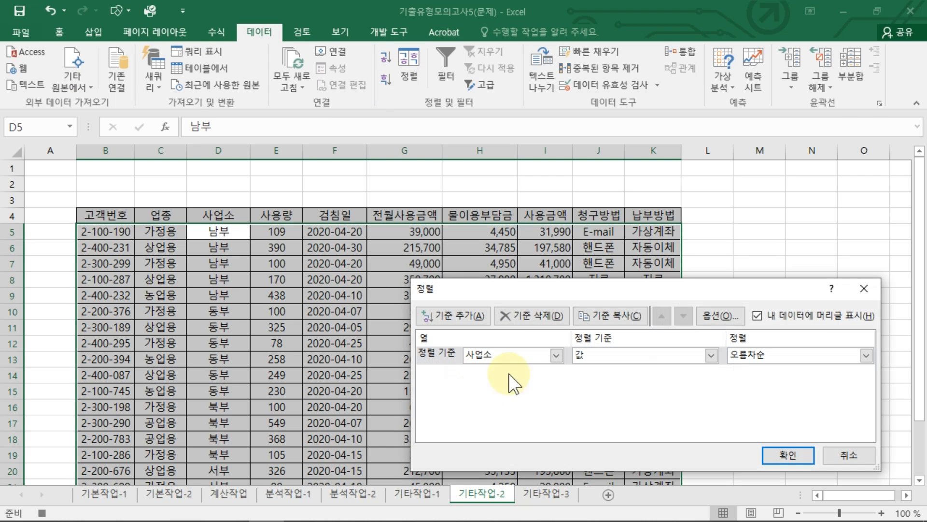
{"action": "left_click", "coordinate": [766, 371]}
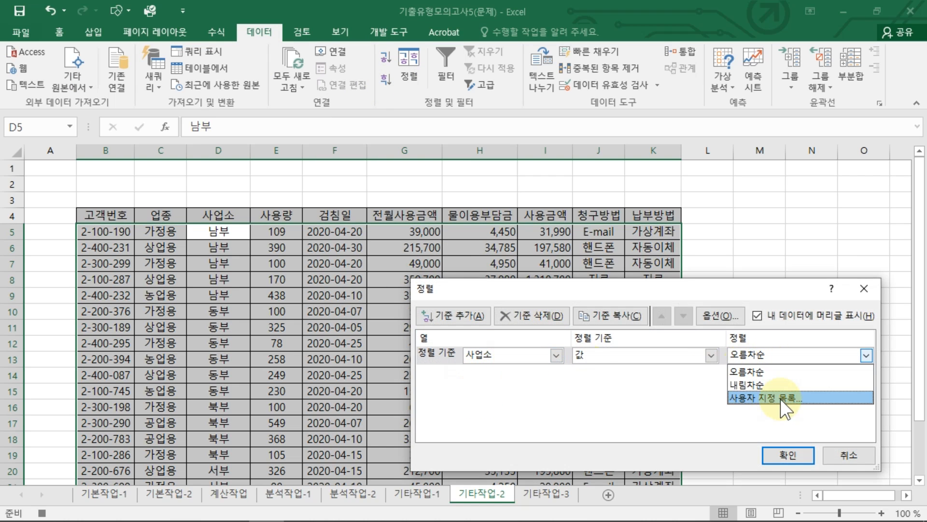
{"action": "left_click", "coordinate": [753, 397]}
{"action": "scroll", "coordinate": [598, 327], "scroll_direction": "down", "scroll_amount": 1}
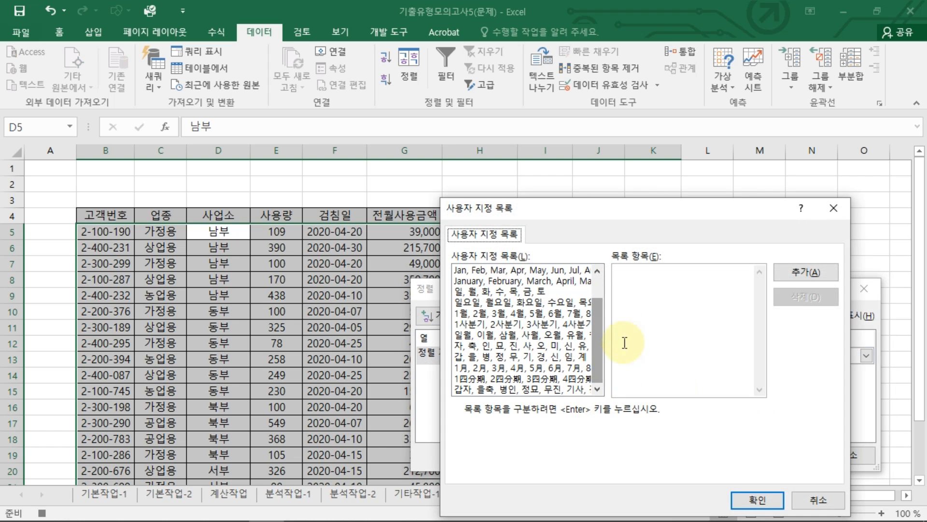
{"action": "left_click", "coordinate": [642, 314]}
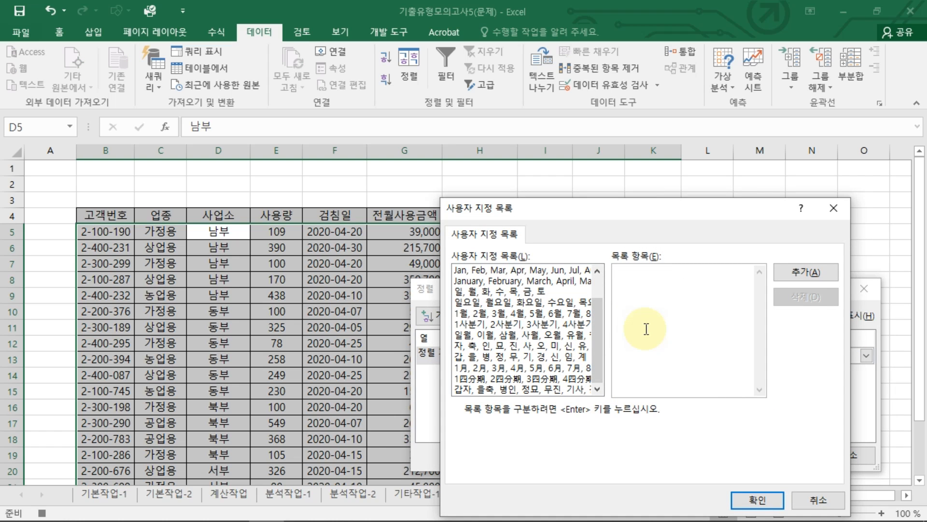
{"action": "type", "text": "동부,서부,남부,북부"}
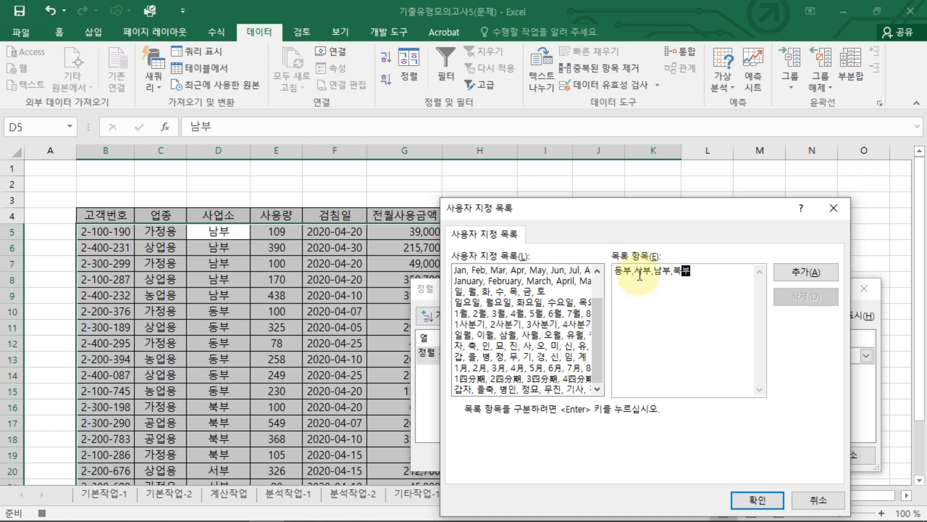
{"action": "left_click", "coordinate": [804, 272]}
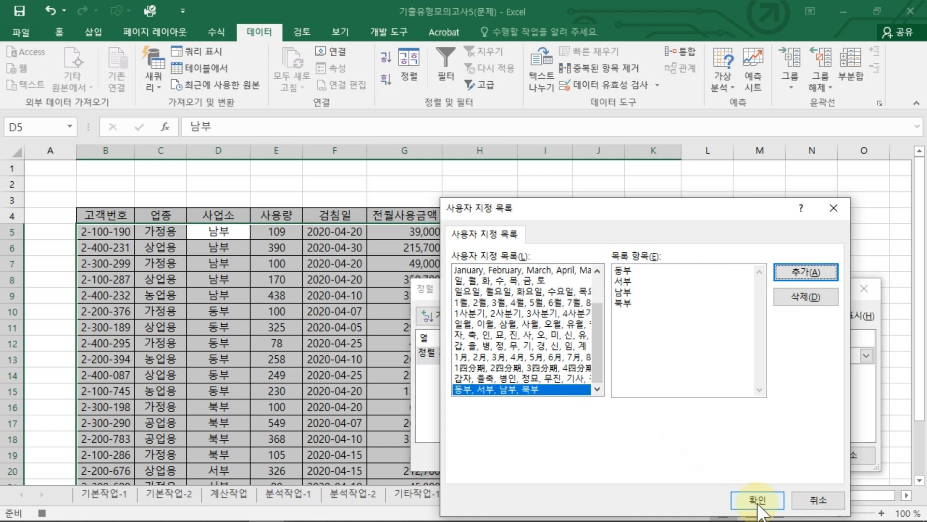
{"action": "left_click", "coordinate": [758, 500]}
{"action": "left_click", "coordinate": [795, 451]}
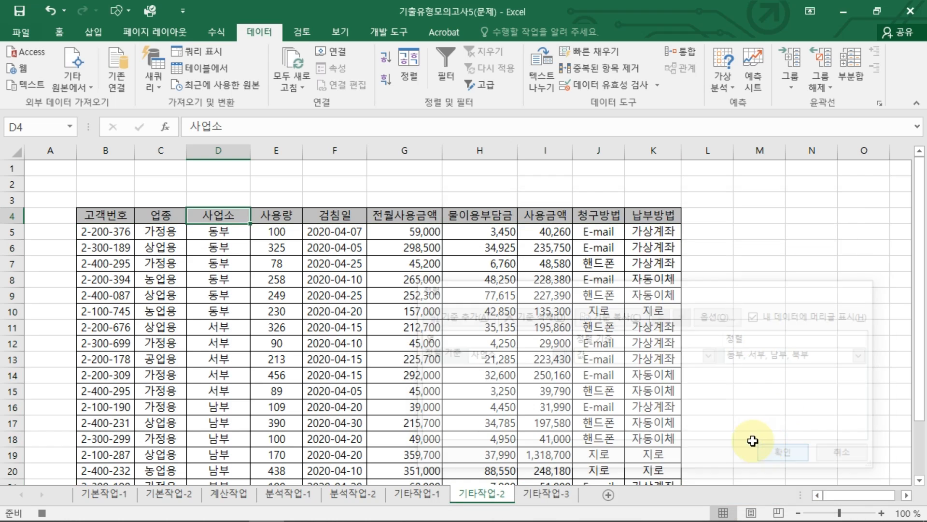
{"action": "scroll", "coordinate": [251, 401], "scroll_direction": "down", "scroll_amount": 2}
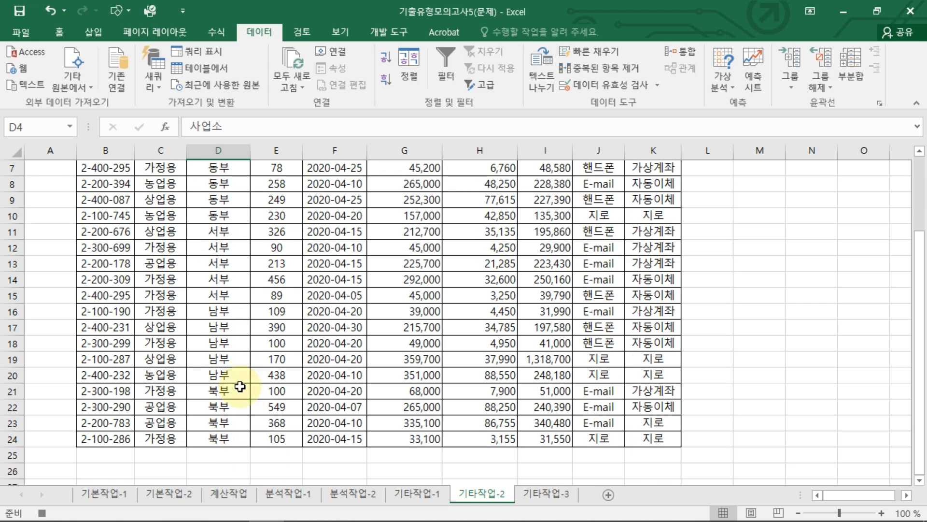
{"action": "scroll", "coordinate": [240, 387], "scroll_direction": "up", "scroll_amount": 2}
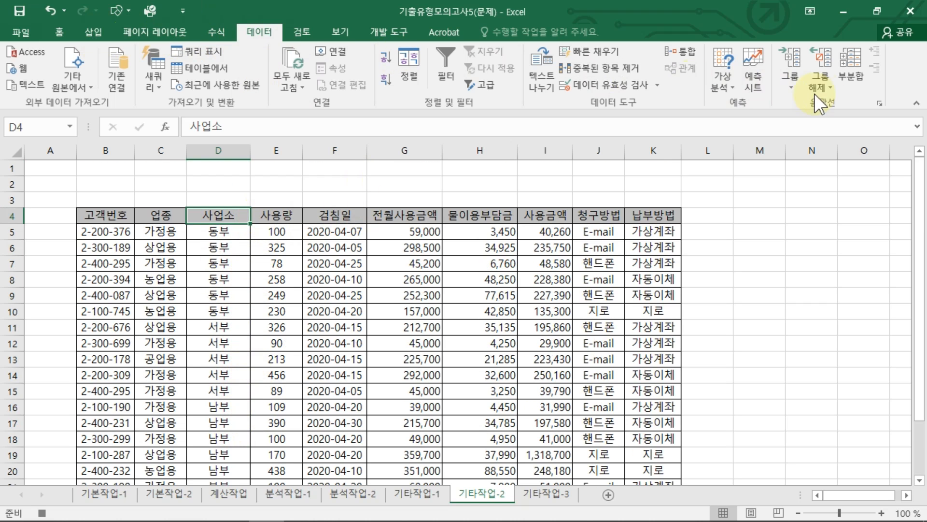
Step: Subtotal the table by 사업소, using the 합계 function on 전월사용금액 and 물이용부담금
{"action": "left_click", "coordinate": [850, 68]}
{"action": "left_click_drag", "start_coordinate": [608, 249], "coordinate": [518, 158]}
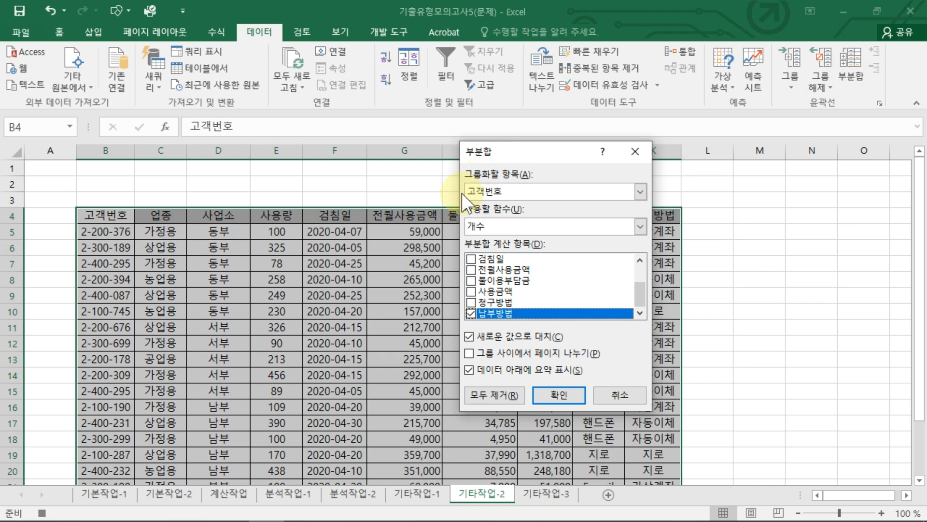
{"action": "left_click", "coordinate": [495, 190]}
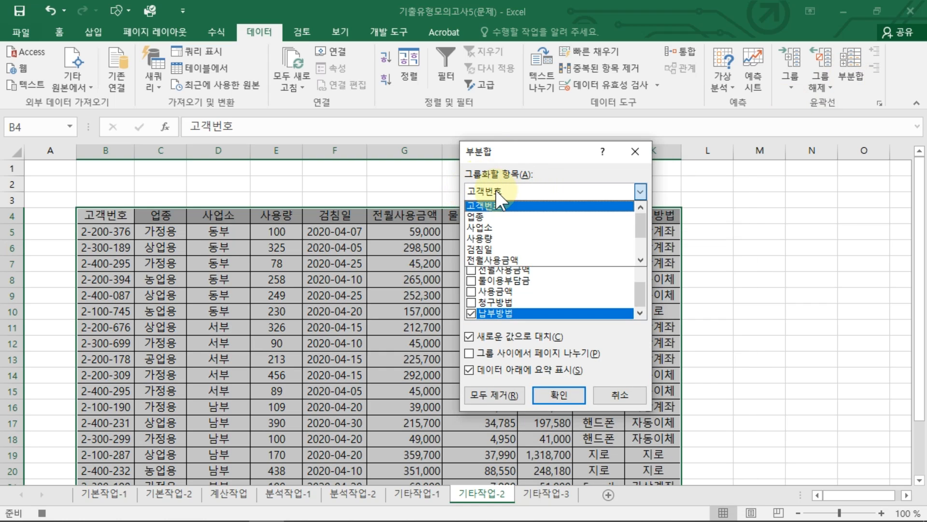
{"action": "left_click", "coordinate": [489, 227]}
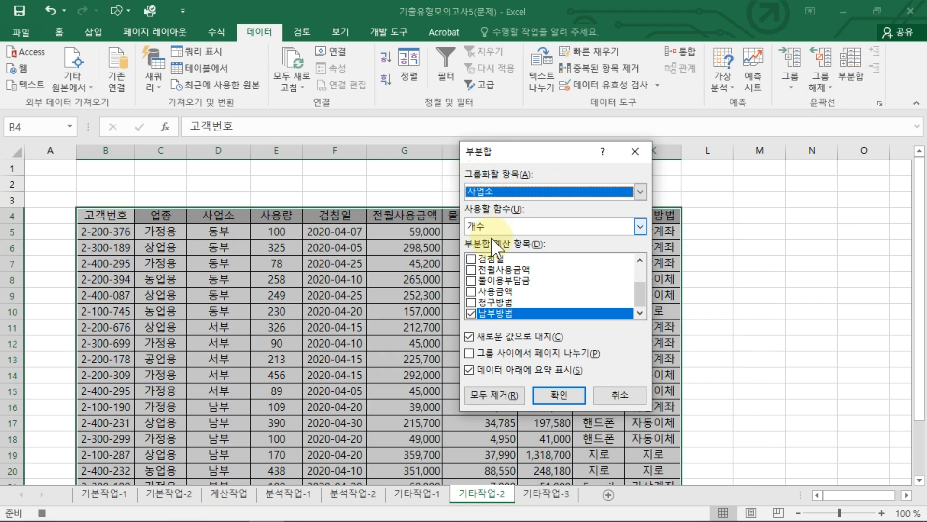
{"action": "left_click", "coordinate": [497, 226]}
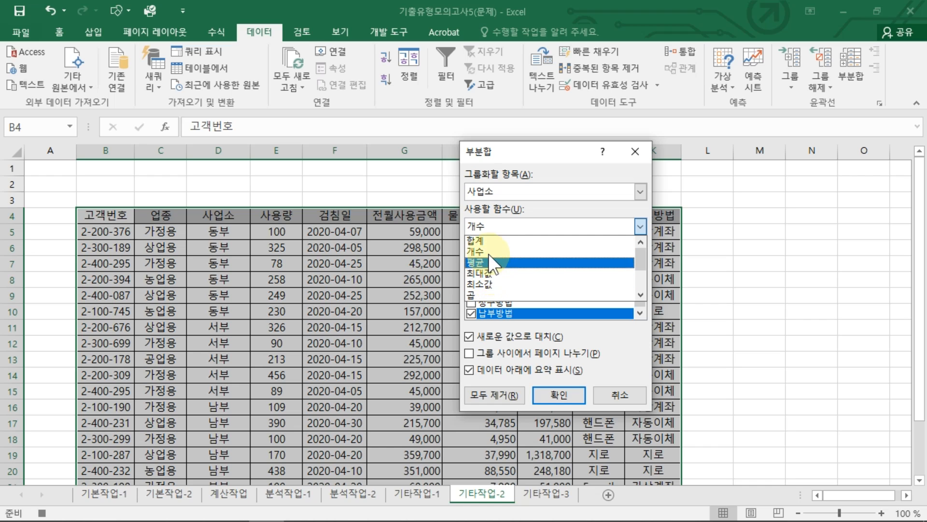
{"action": "left_click", "coordinate": [485, 240]}
{"action": "left_click", "coordinate": [471, 314]}
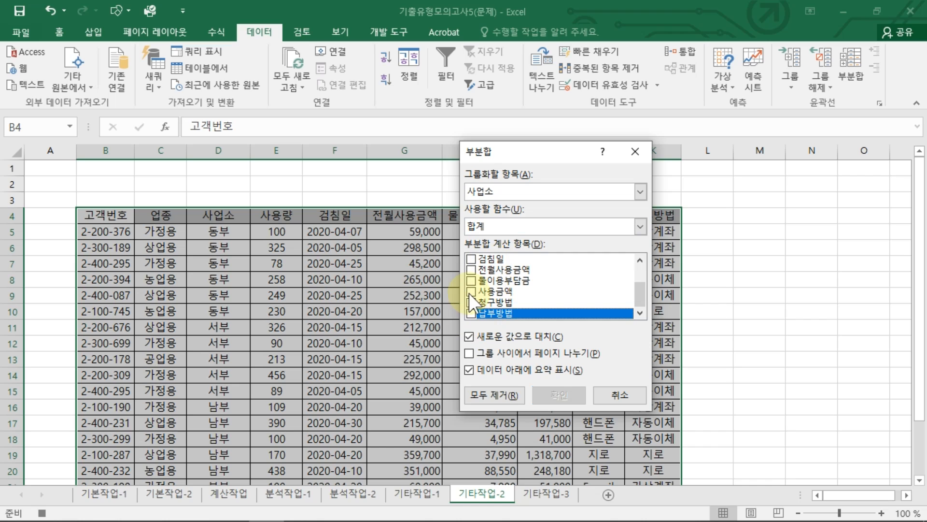
{"action": "left_click", "coordinate": [474, 273]}
{"action": "scroll", "coordinate": [484, 295], "scroll_direction": "up", "scroll_amount": 2}
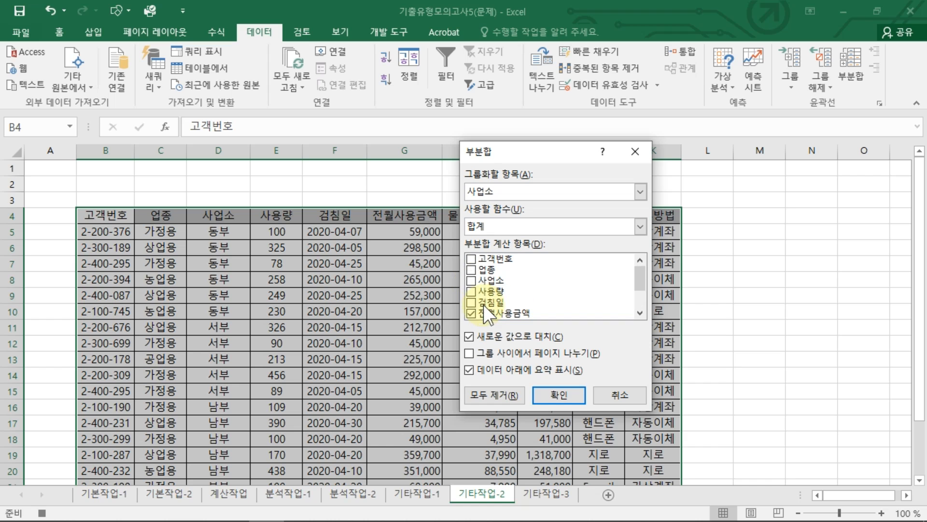
{"action": "scroll", "coordinate": [489, 295], "scroll_direction": "down", "scroll_amount": 2}
{"action": "left_click", "coordinate": [484, 281]}
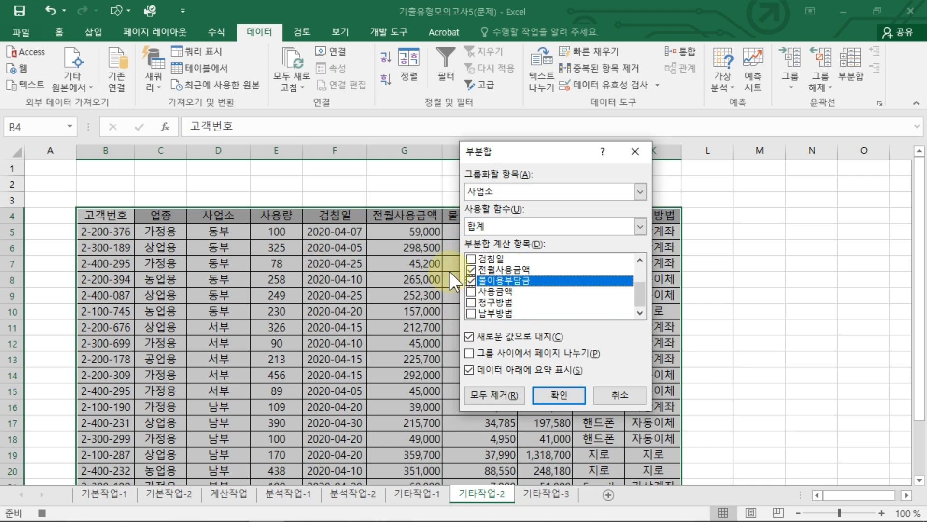
{"action": "left_click", "coordinate": [550, 404]}
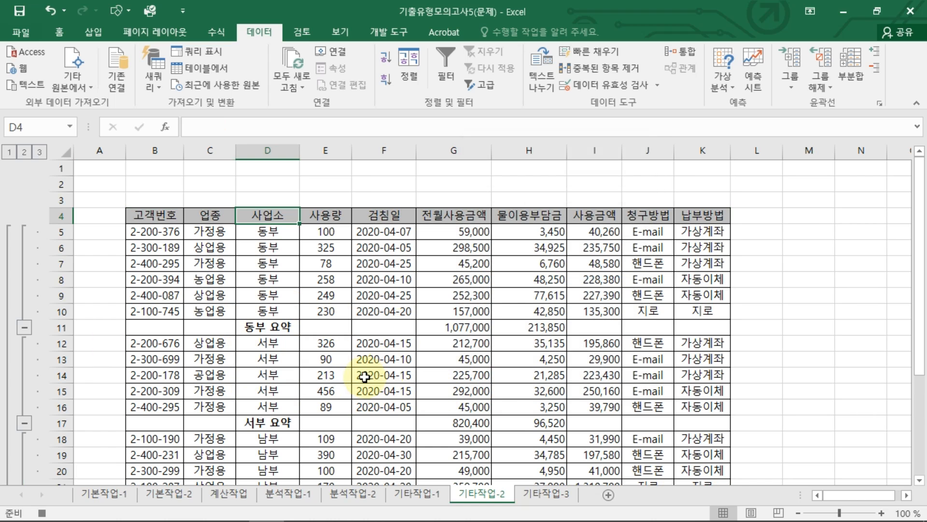
Step: Select an empty cell beside the table and stop recording the 사업소별보기 macro
{"action": "left_click", "coordinate": [809, 232]}
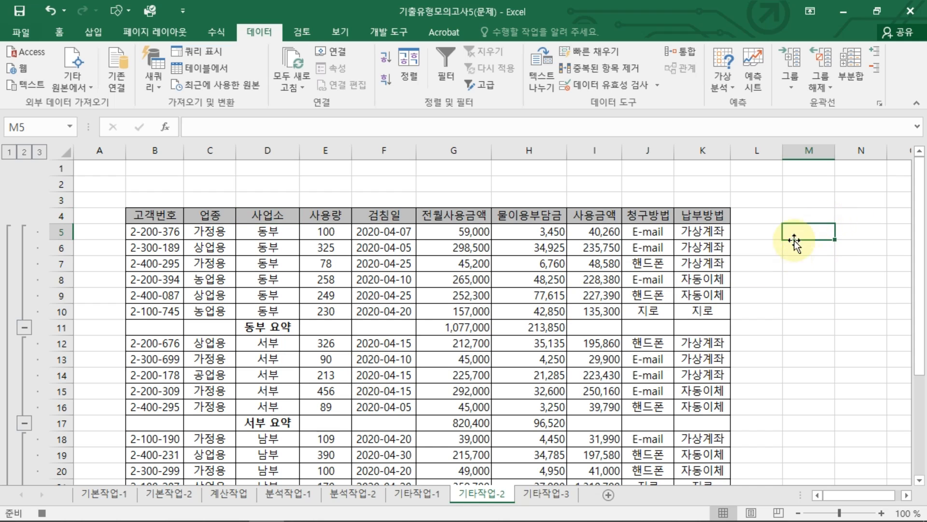
{"action": "left_click", "coordinate": [377, 30]}
{"action": "left_click", "coordinate": [120, 49]}
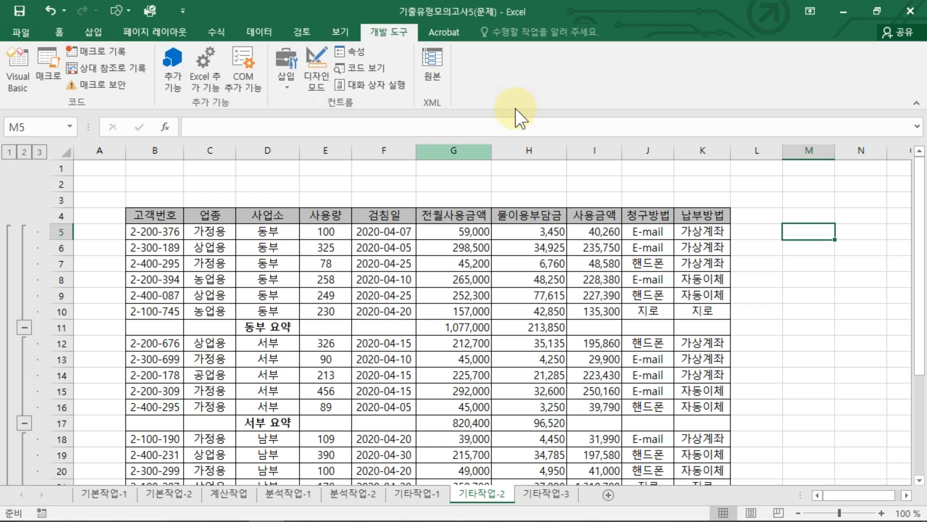
Step: Draw a form control button over cells C2:D3 and assign the 사업소별보기 macro to it
{"action": "left_click", "coordinate": [225, 187]}
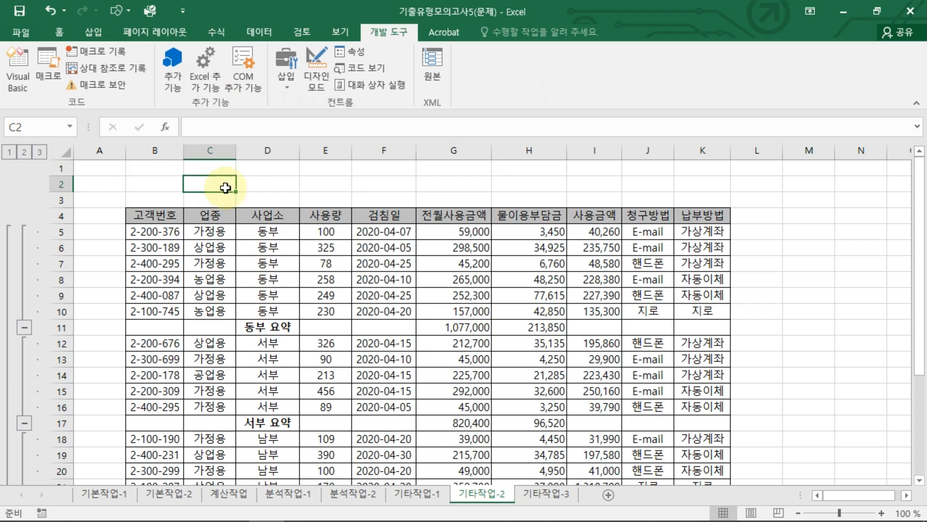
{"action": "left_click_drag", "start_coordinate": [226, 188], "coordinate": [256, 198]}
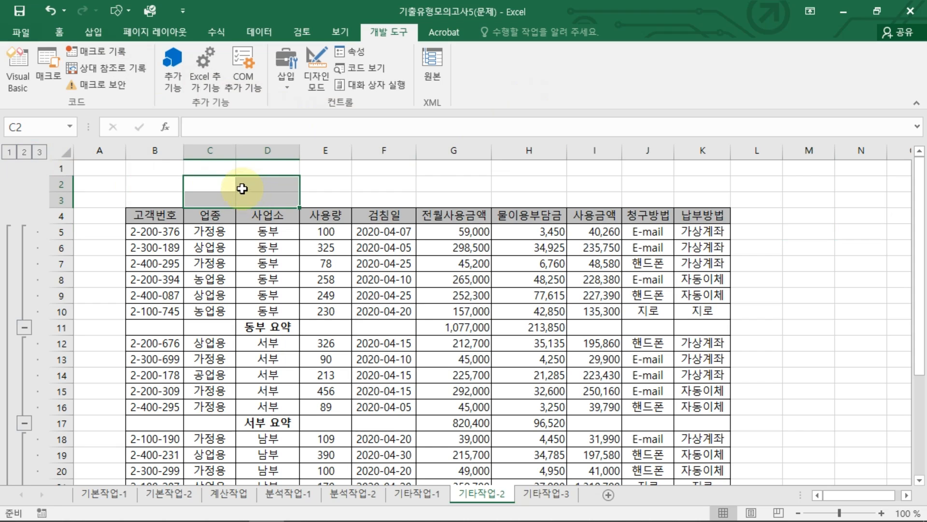
{"action": "left_click", "coordinate": [272, 74]}
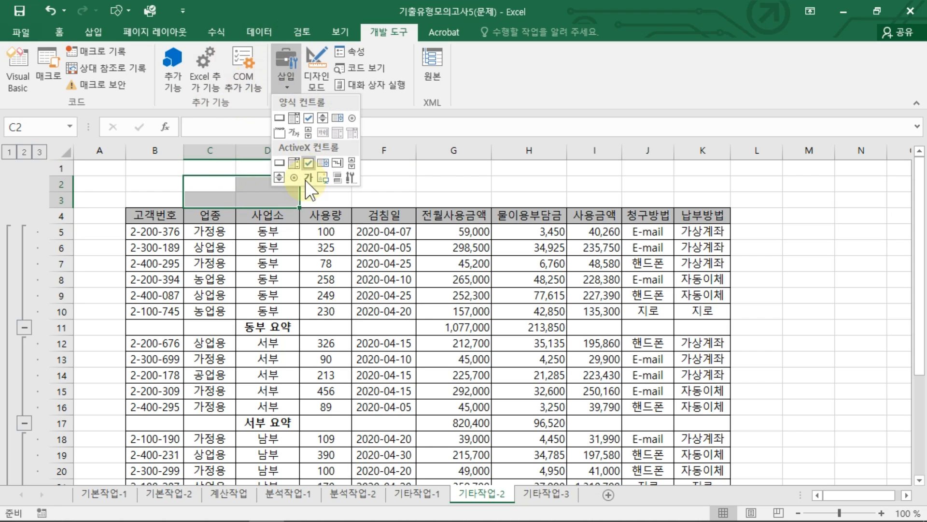
{"action": "left_click", "coordinate": [278, 122]}
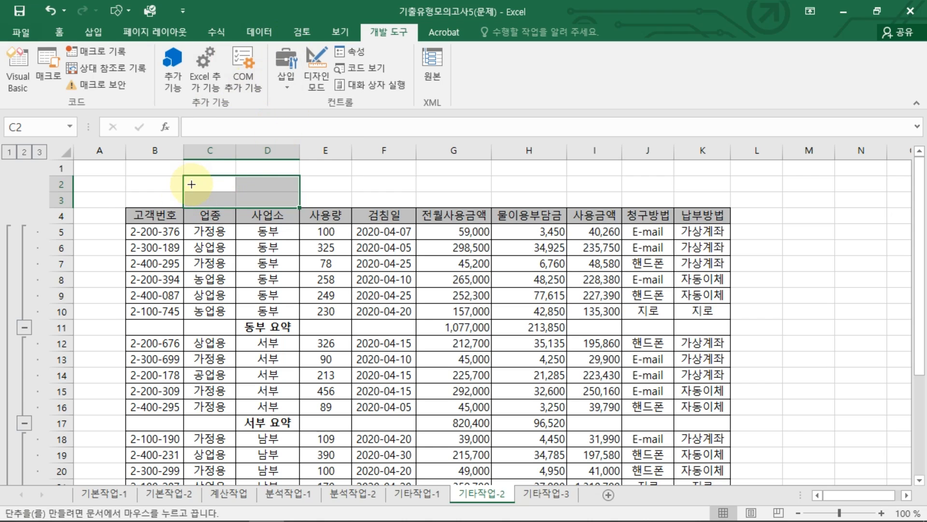
{"action": "left_click_drag", "start_coordinate": [184, 175], "coordinate": [297, 207]}
{"action": "left_click", "coordinate": [442, 191]}
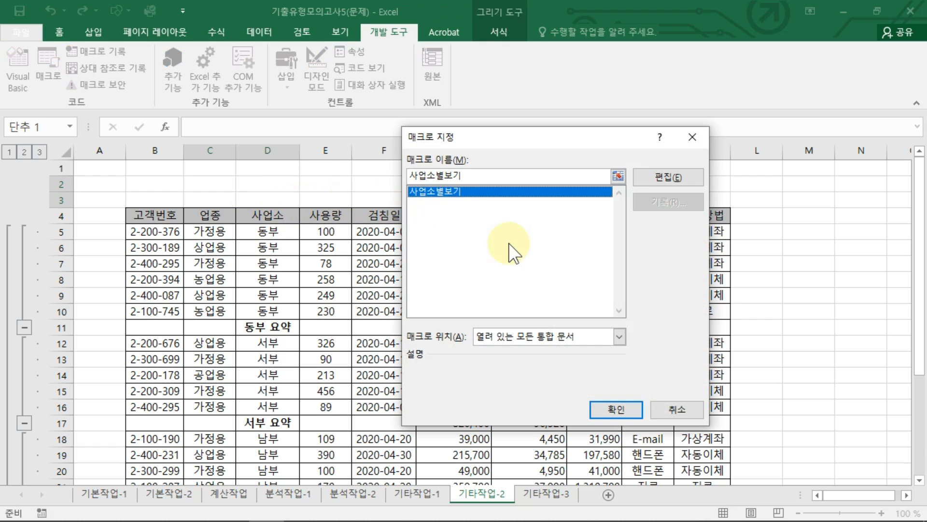
{"action": "left_click", "coordinate": [616, 409]}
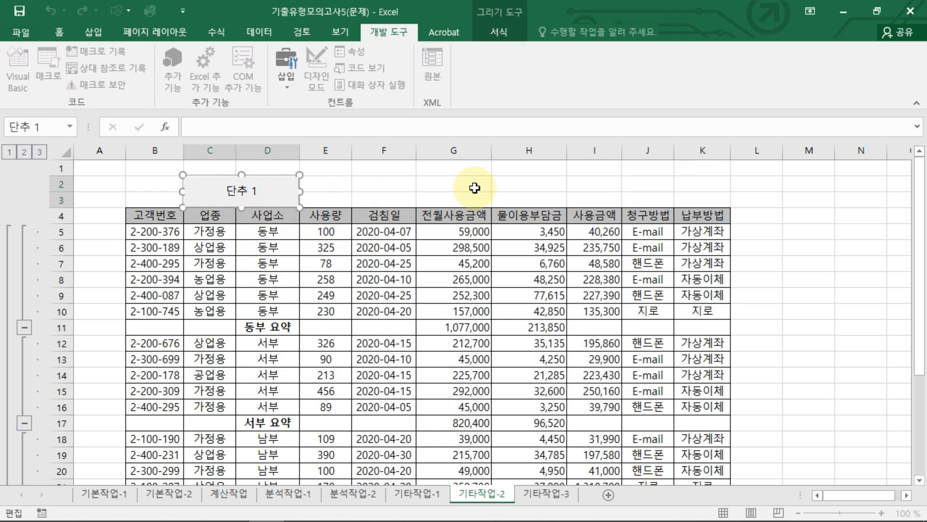
Step: Replace the new button's label with 사업소별보기
{"action": "key", "text": "Delete"}
{"action": "key", "text": "Delete"}
{"action": "key", "text": "Delete"}
{"action": "type", "text": "사업소별복"}
{"action": "type", "text": "기"}
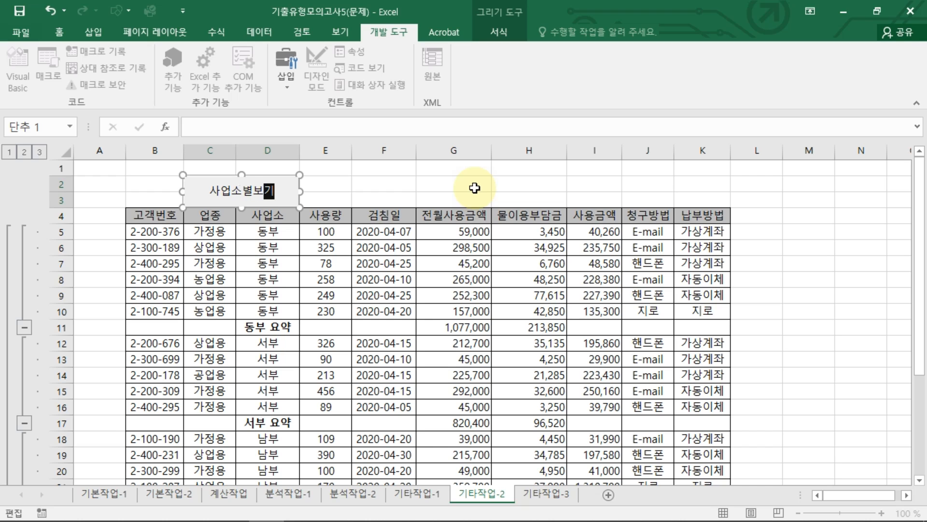
{"action": "left_click", "coordinate": [606, 280]}
{"action": "left_click", "coordinate": [770, 314]}
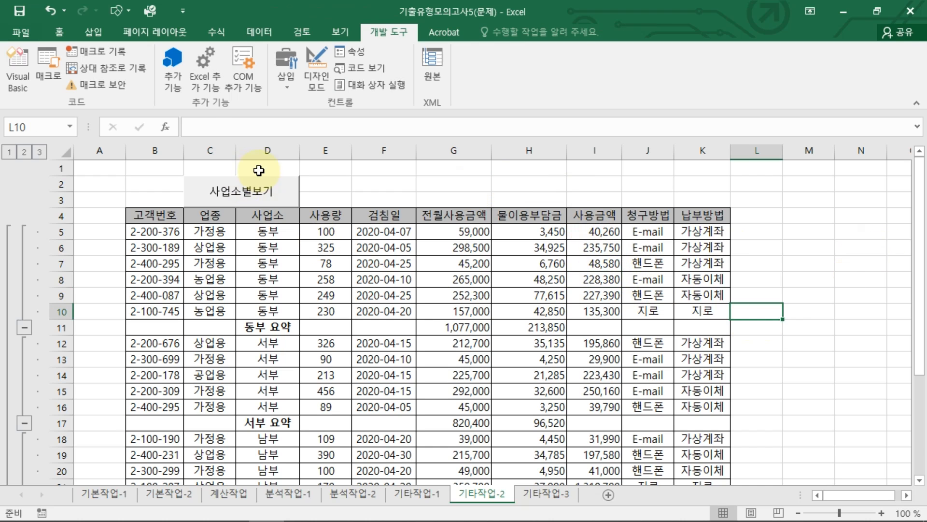
Step: Try to run the 사업소별보기 macro from its button on the already subtotaled table
{"action": "left_click", "coordinate": [282, 198]}
{"action": "left_click", "coordinate": [498, 306]}
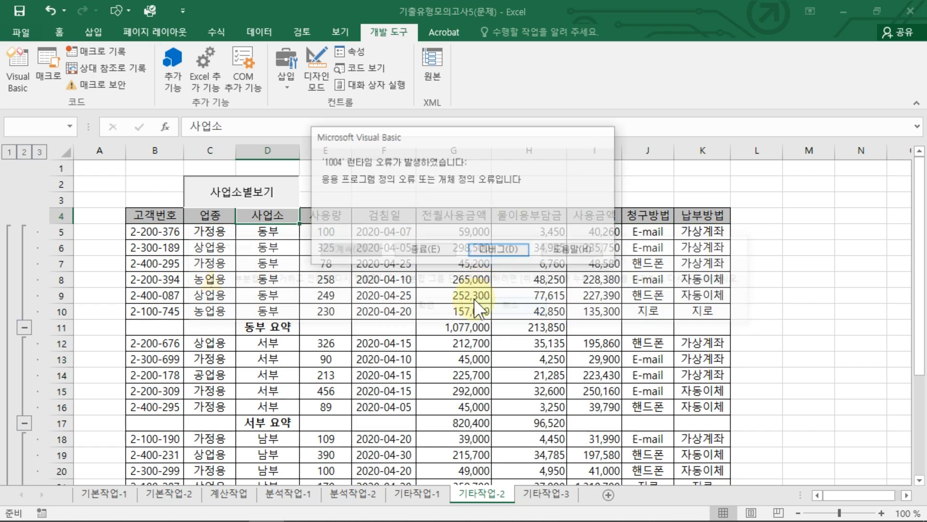
{"action": "left_click", "coordinate": [450, 252]}
{"action": "left_click", "coordinate": [767, 277]}
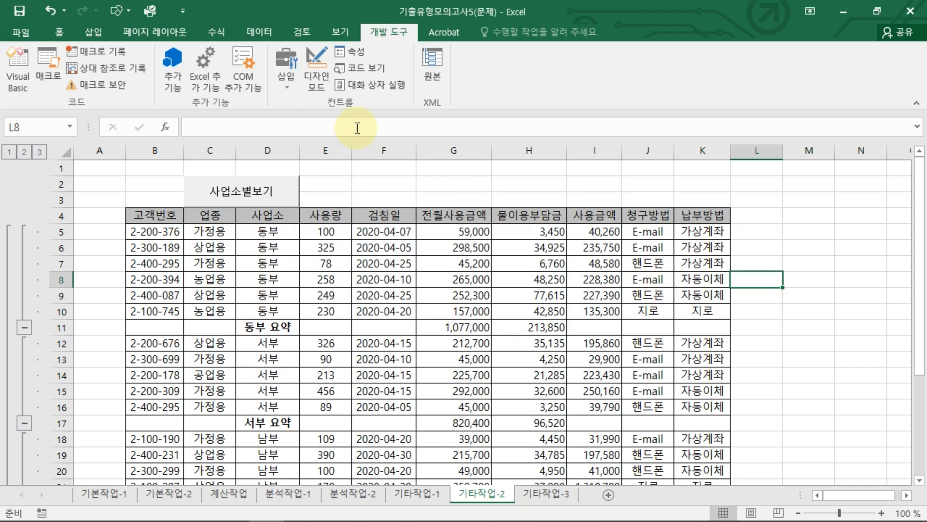
Step: Start recording a second macro named 기본보기, stored in the current workbook
{"action": "left_click", "coordinate": [90, 49]}
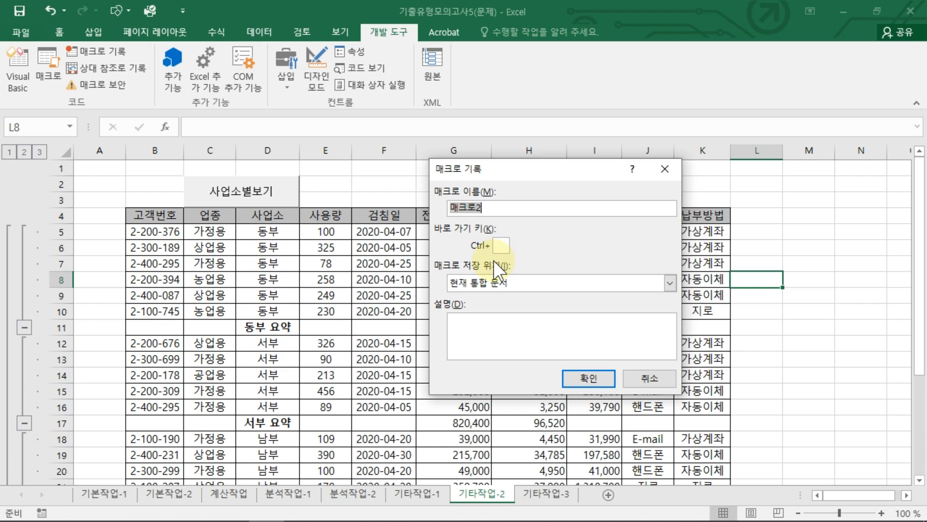
{"action": "type", "text": "기본보기"}
{"action": "left_click", "coordinate": [589, 378]}
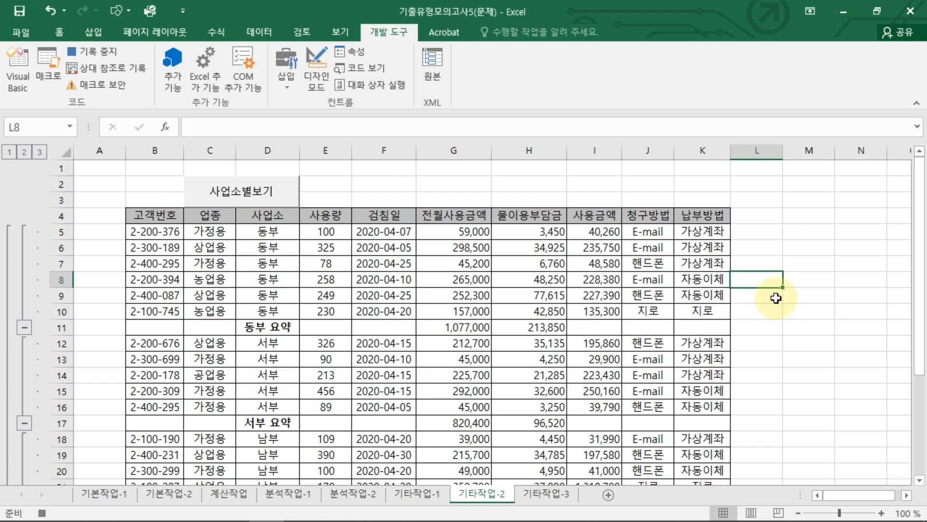
Step: Remove all subtotals from the table on the 기타작업-2 sheet
{"action": "left_click", "coordinate": [802, 244]}
{"action": "left_click", "coordinate": [360, 247]}
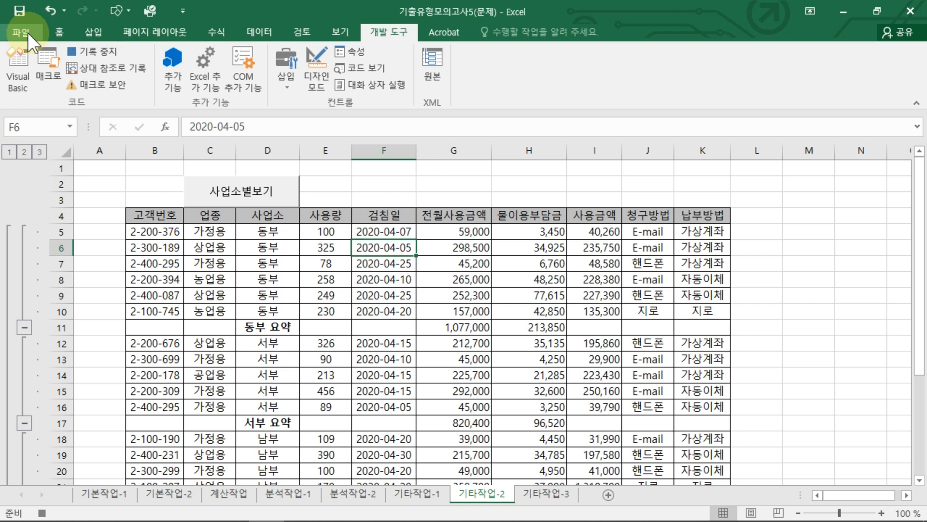
{"action": "left_click", "coordinate": [60, 31]}
{"action": "left_click", "coordinate": [250, 32]}
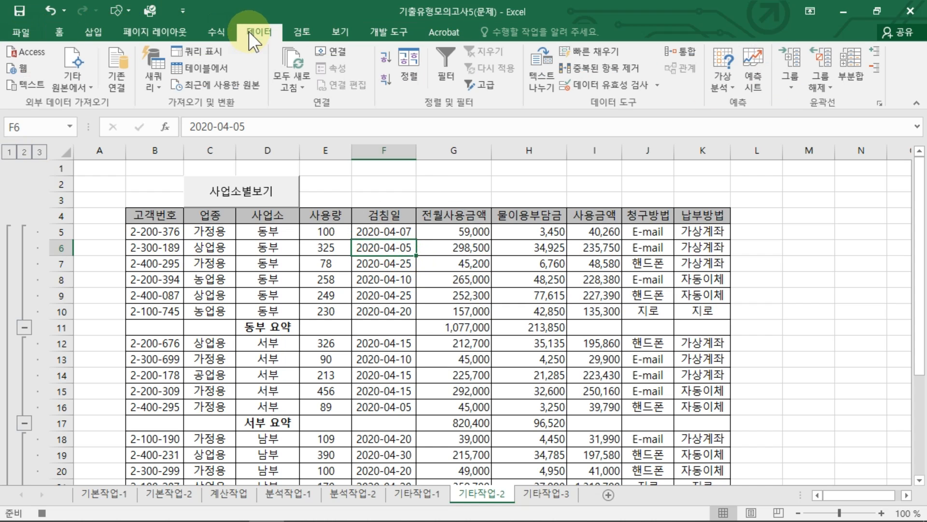
{"action": "left_click", "coordinate": [848, 71]}
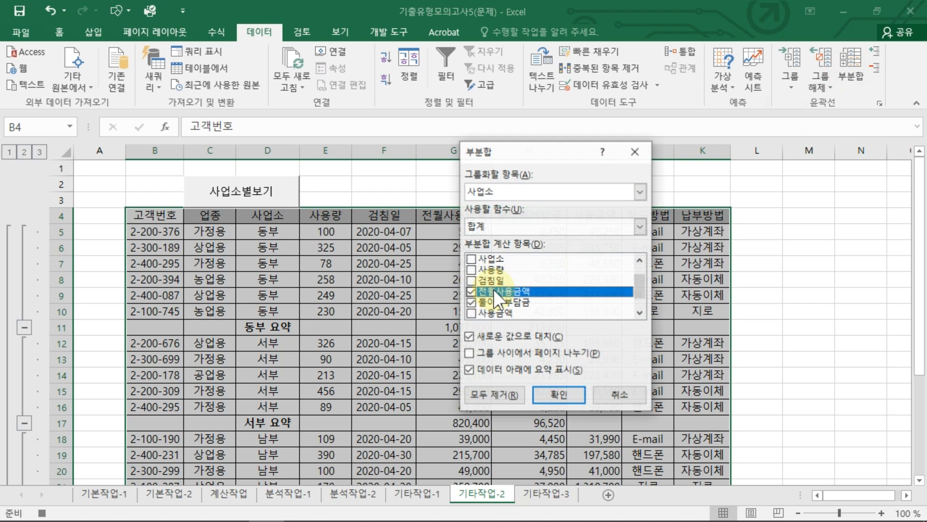
{"action": "left_click", "coordinate": [486, 401]}
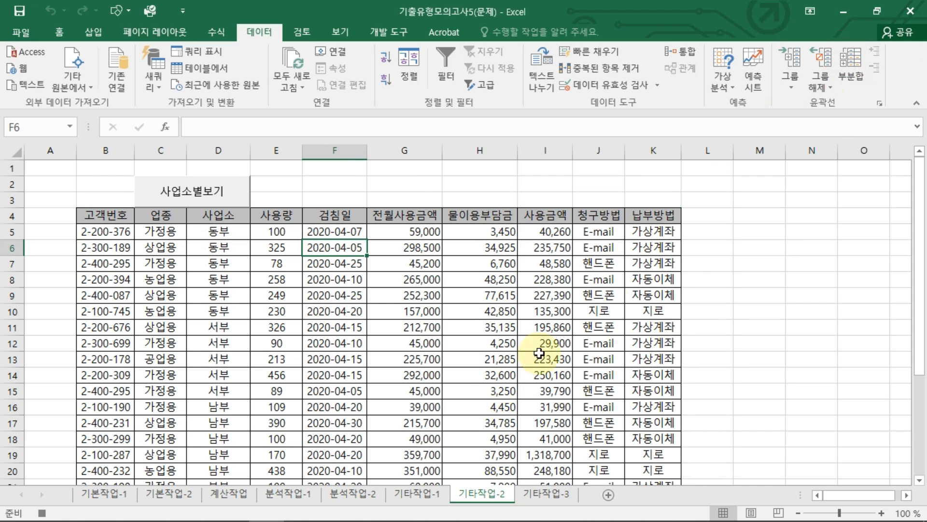
Step: Select an empty cell outside the table and stop recording the 기본보기 macro
{"action": "left_click", "coordinate": [796, 250]}
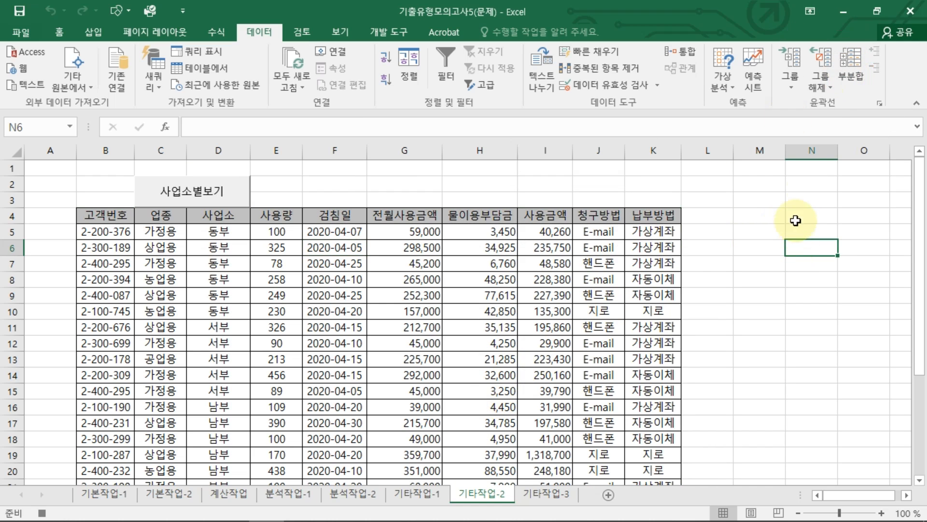
{"action": "left_click", "coordinate": [365, 37]}
{"action": "left_click", "coordinate": [106, 51]}
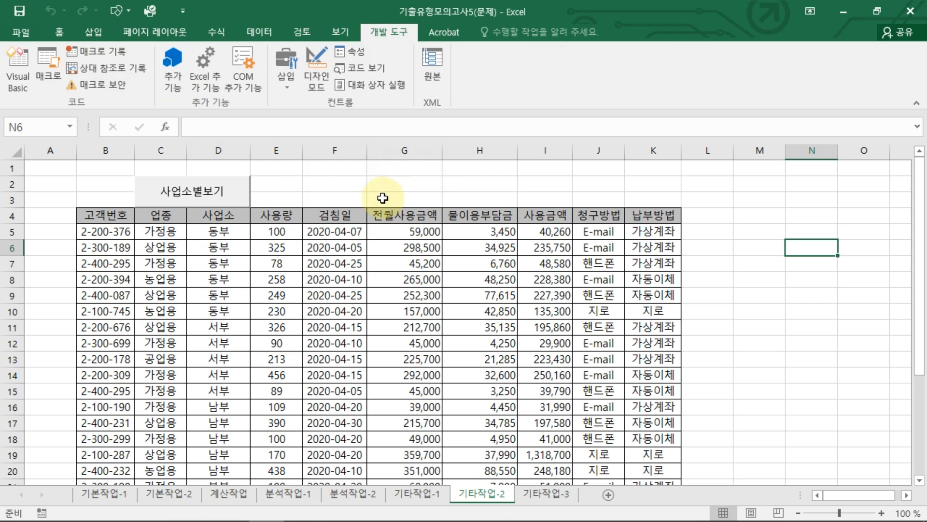
Step: Draw a form control button over cells F2:G3 and assign the 기본보기 macro to it
{"action": "left_click_drag", "start_coordinate": [354, 189], "coordinate": [381, 199]}
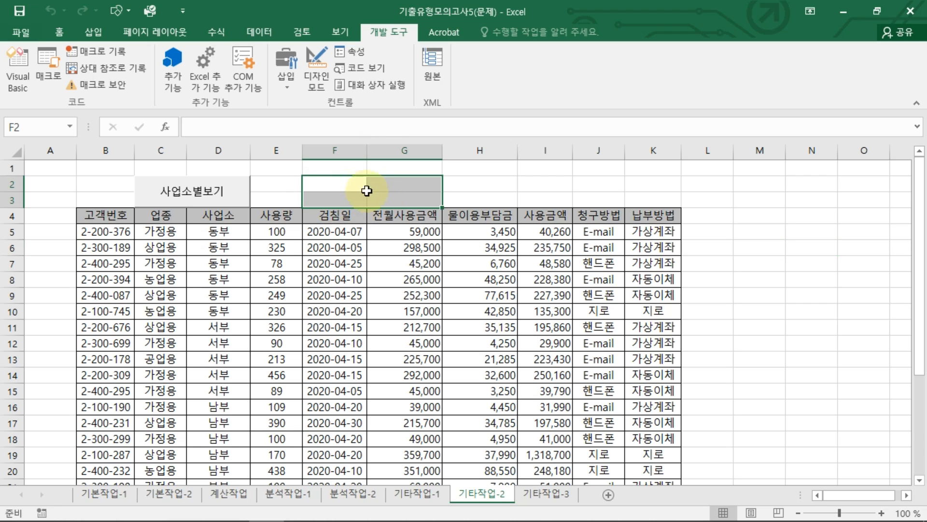
{"action": "left_click", "coordinate": [288, 81]}
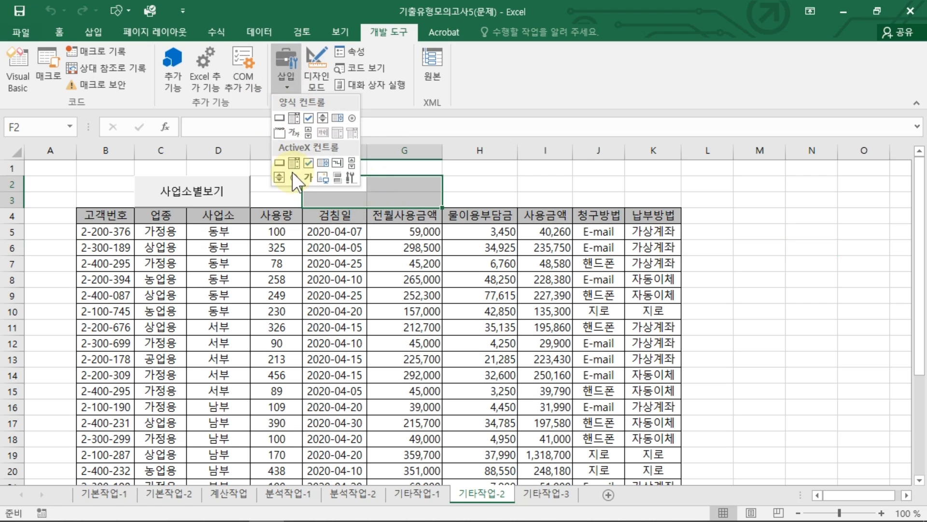
{"action": "left_click", "coordinate": [281, 116]}
{"action": "left_click_drag", "start_coordinate": [398, 203], "coordinate": [411, 206]}
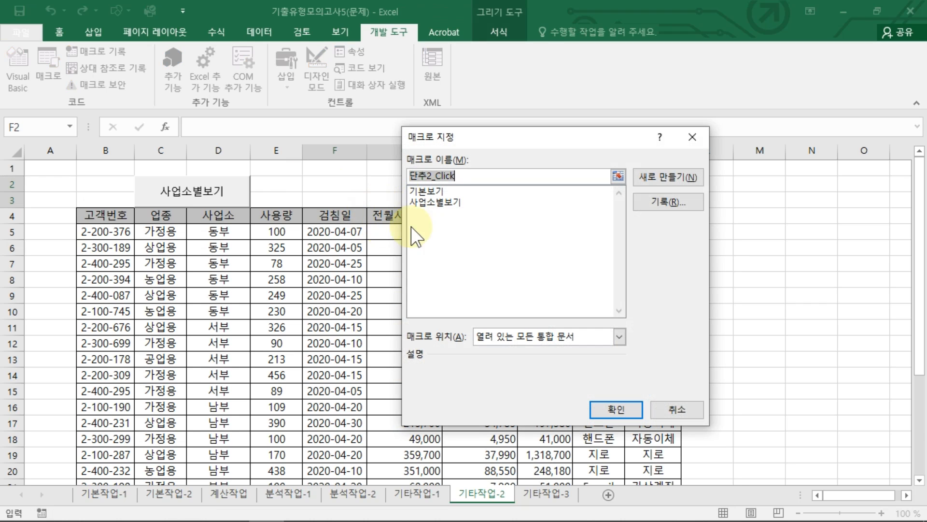
{"action": "left_click", "coordinate": [432, 191]}
{"action": "left_click", "coordinate": [620, 406]}
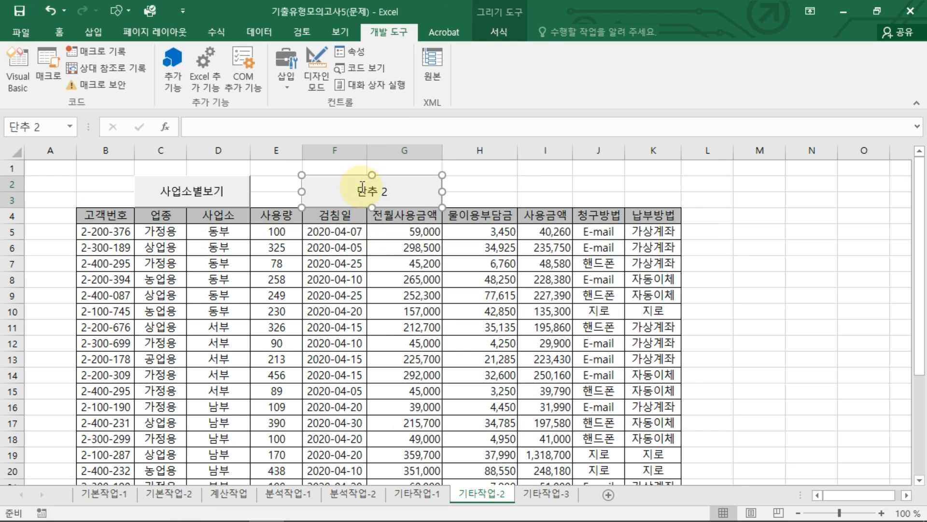
Step: Change the label of the button over F2:G3 to 기본보기
{"action": "key", "text": "Delete"}
{"action": "key", "text": "Delete"}
{"action": "key", "text": "Delete"}
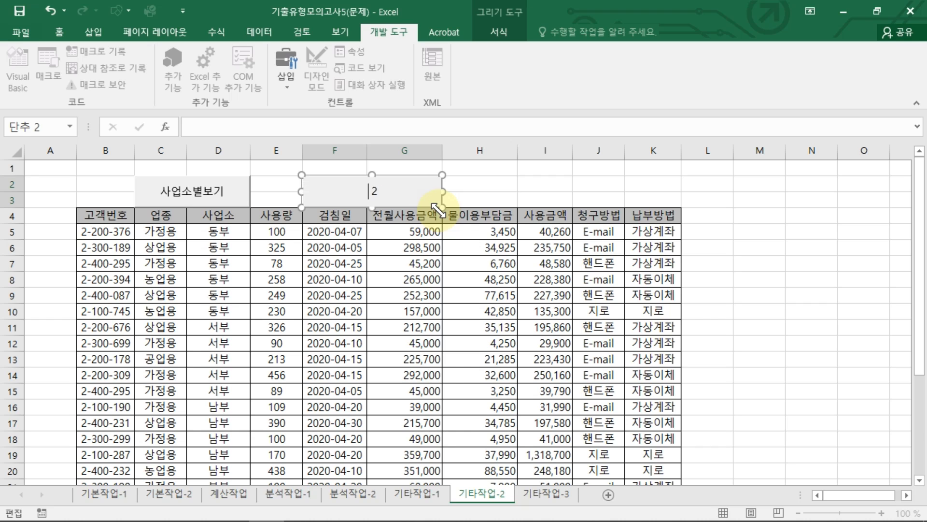
{"action": "type", "text": "기본보기"}
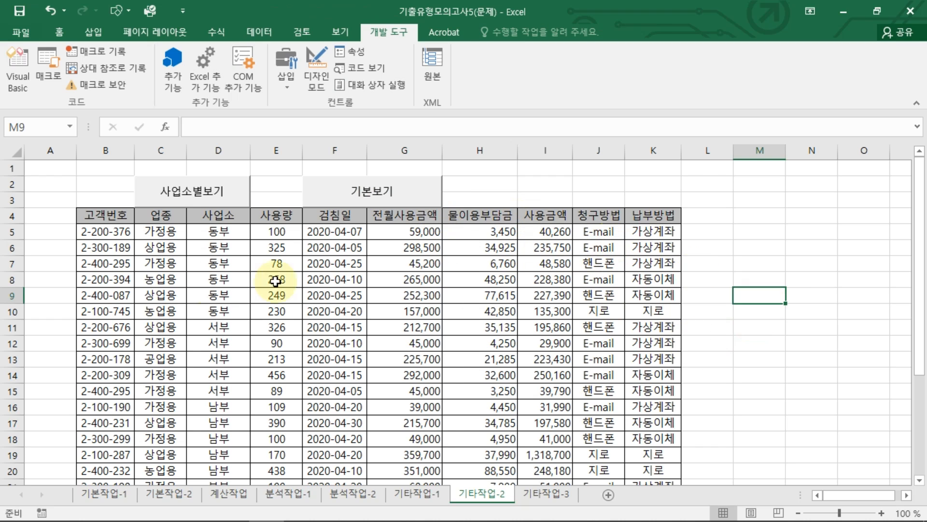
Step: Run the 사업소별보기 macro from its button to test it on the plain table
{"action": "left_click", "coordinate": [190, 195]}
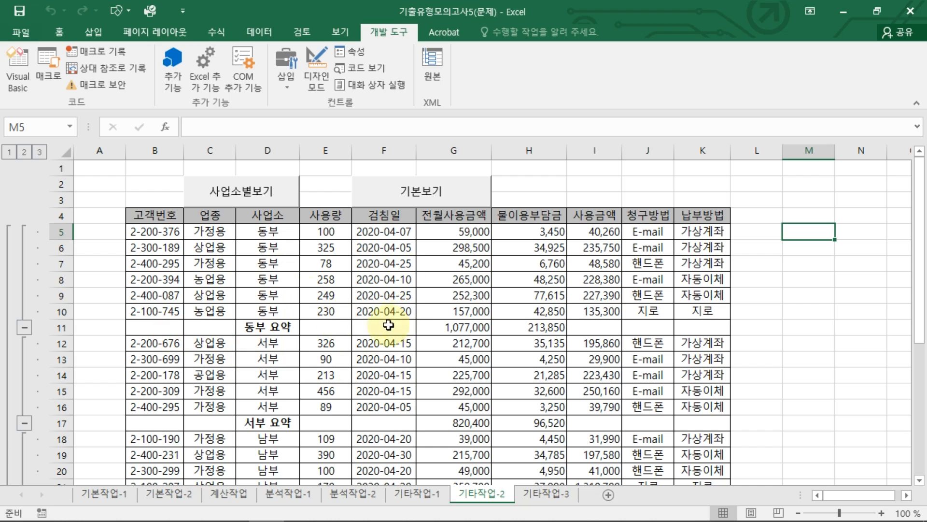
Step: Run the 기본보기 and 사업소별보기 macros alternately from their buttons to test them, ending the interrupted macro run
{"action": "left_click", "coordinate": [395, 193]}
{"action": "left_click", "coordinate": [206, 195]}
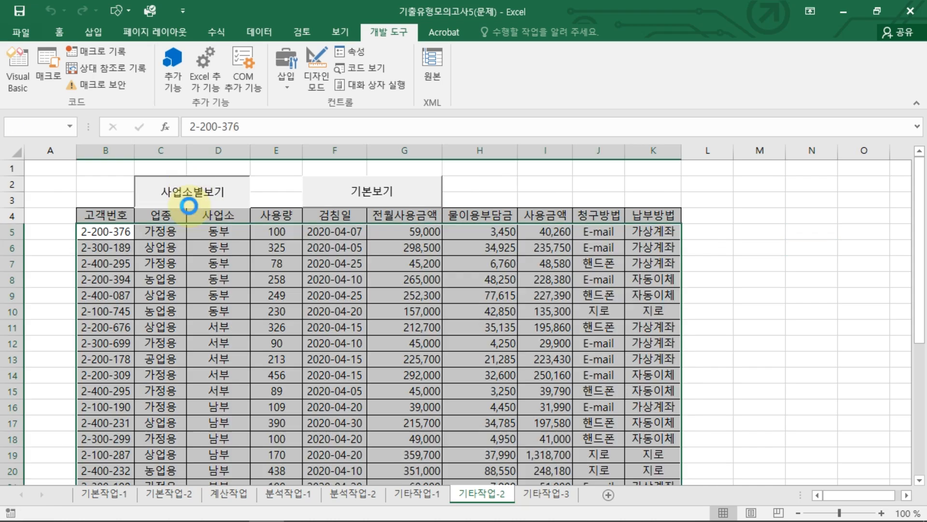
{"action": "left_click", "coordinate": [411, 192]}
{"action": "left_click", "coordinate": [205, 191]}
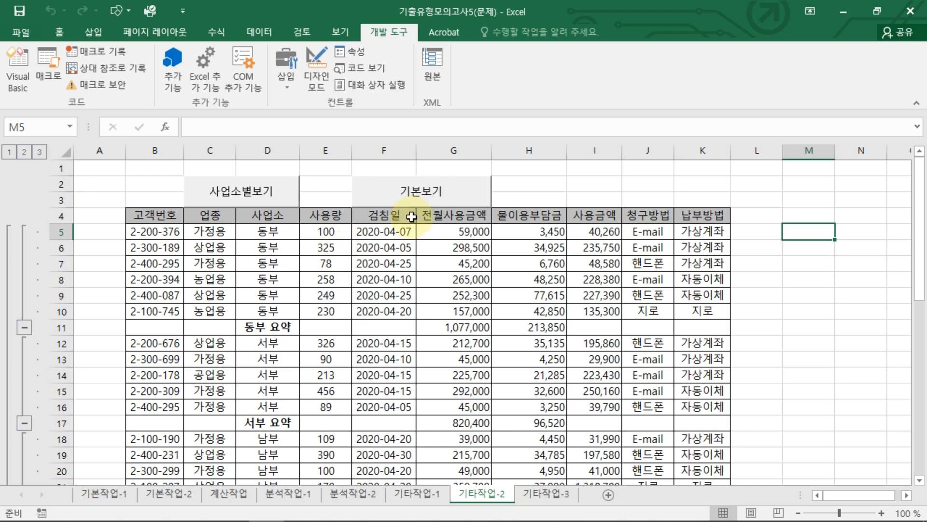
{"action": "left_click", "coordinate": [395, 193]}
{"action": "left_click", "coordinate": [212, 193]}
{"action": "left_click", "coordinate": [222, 192]}
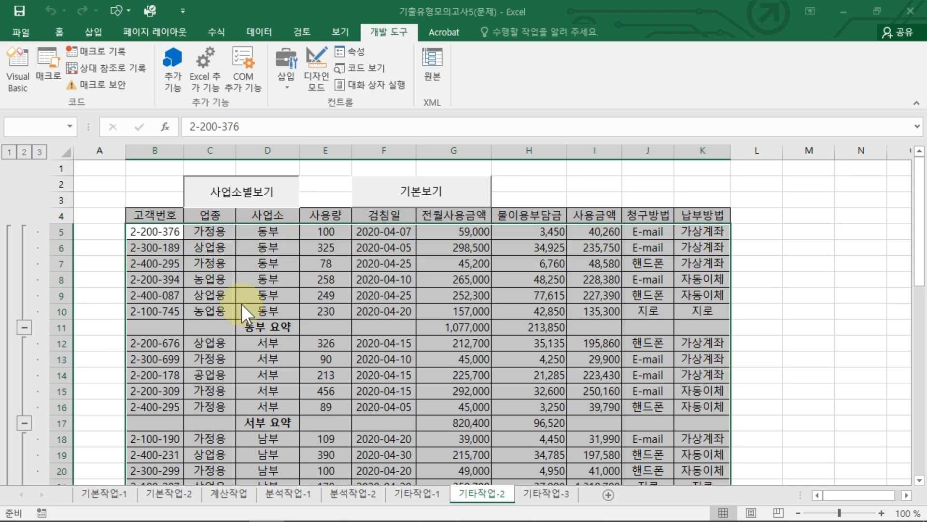
{"action": "left_click", "coordinate": [520, 307]}
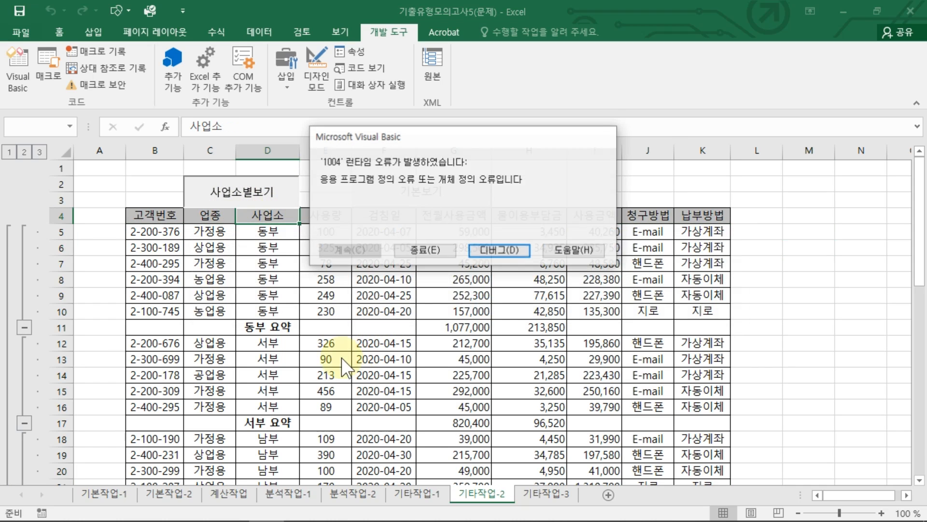
{"action": "left_click", "coordinate": [427, 244]}
Step: Retest both macro buttons one run at a time, finishing with 사업소별보기 and selecting empty cell M10
{"action": "left_click", "coordinate": [433, 201]}
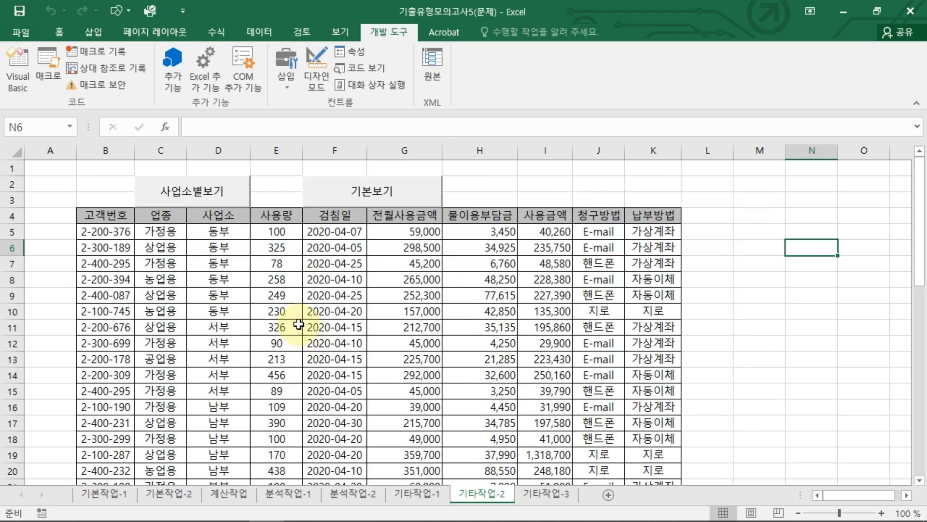
{"action": "left_click", "coordinate": [220, 199]}
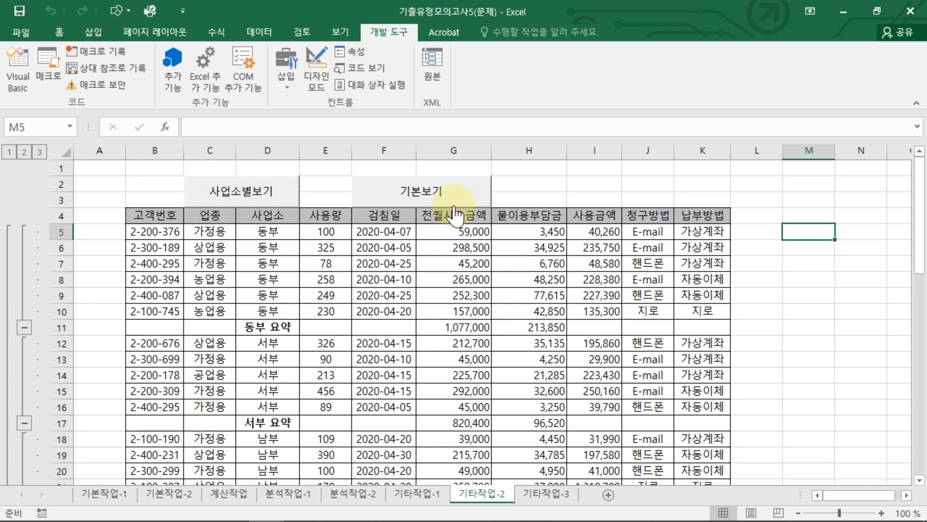
{"action": "left_click", "coordinate": [478, 191]}
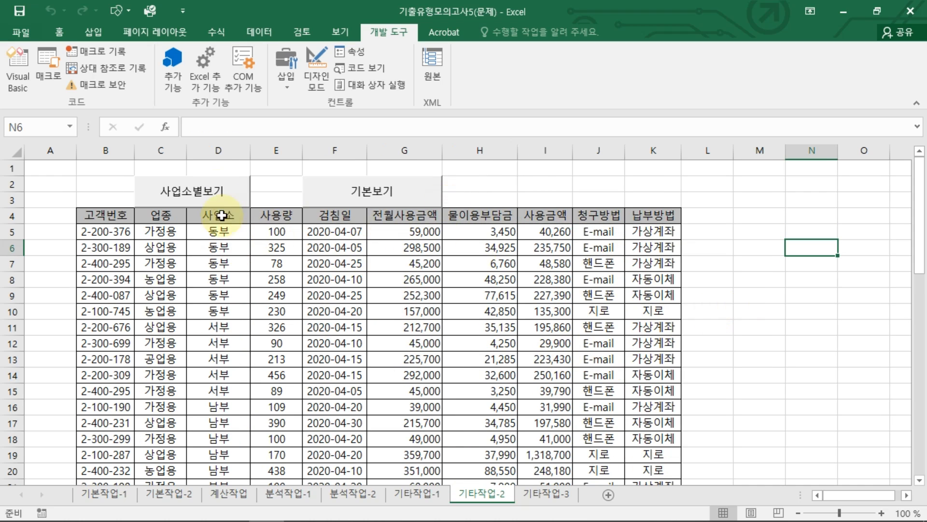
{"action": "left_click", "coordinate": [200, 194]}
{"action": "left_click", "coordinate": [819, 308]}
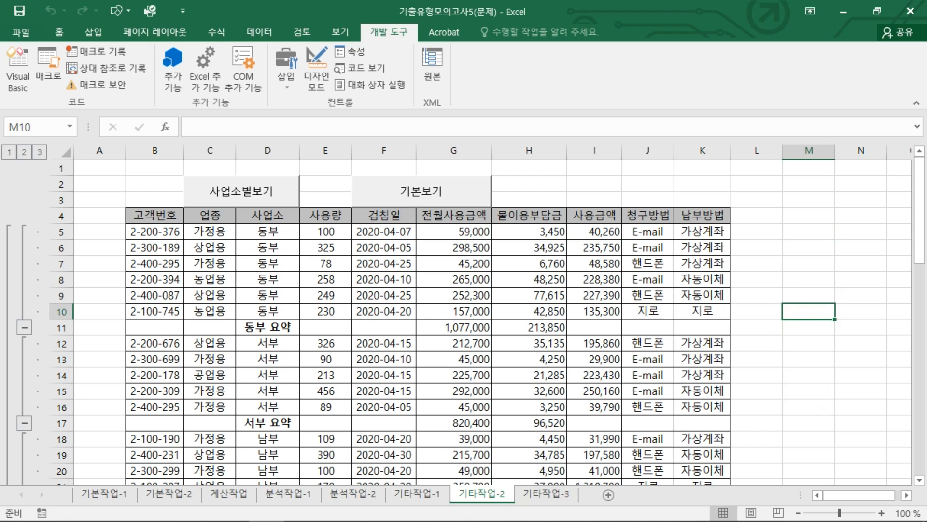
Step: Go to the 기타작업-3 sheet and open the click event code of the 제품검색 button in design mode
{"action": "key", "text": "ctrl+Page_Down"}
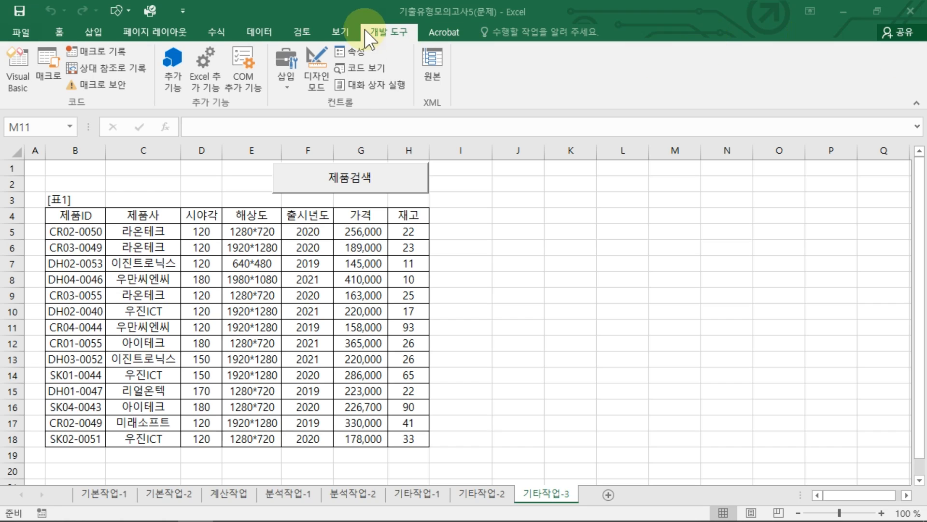
{"action": "left_click", "coordinate": [378, 39]}
{"action": "left_click", "coordinate": [314, 73]}
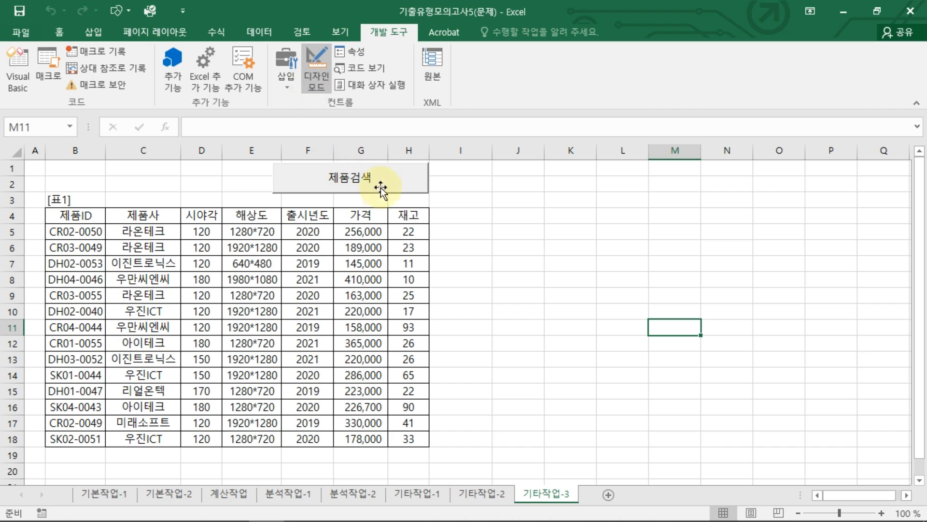
{"action": "double_click", "coordinate": [372, 184]}
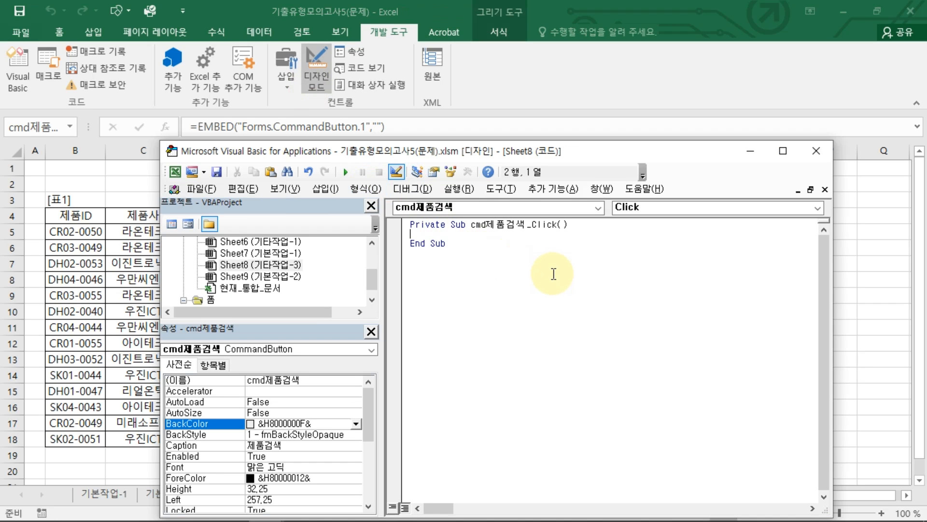
Step: Write 제품검색폼.Show in the cmd제품검색_Click procedure and close the code editor
{"action": "type", "text": "ㅃ"}
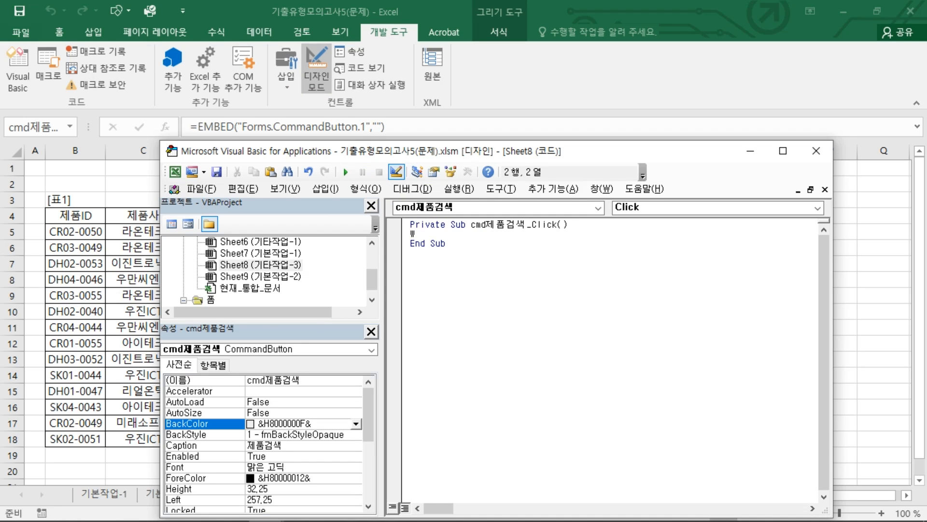
{"action": "type", "text": "품검색폼.SHO"}
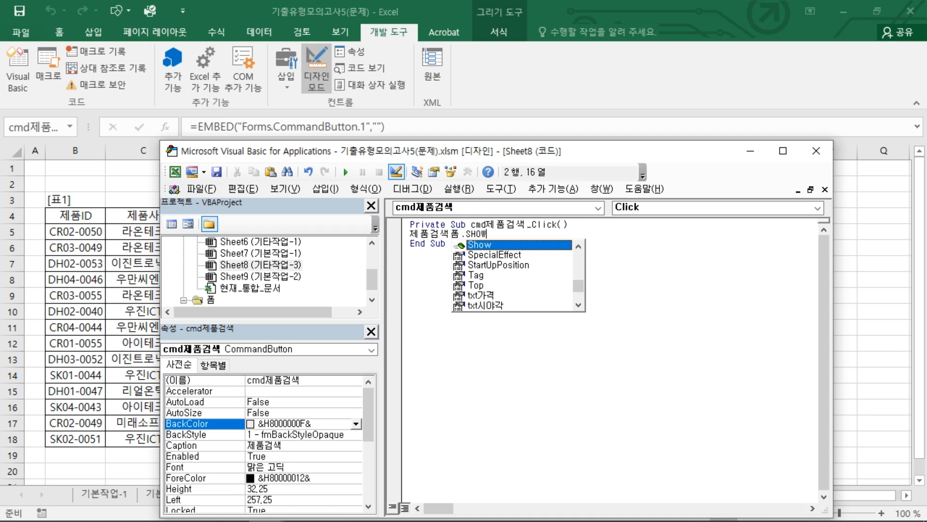
{"action": "key", "text": "Return"}
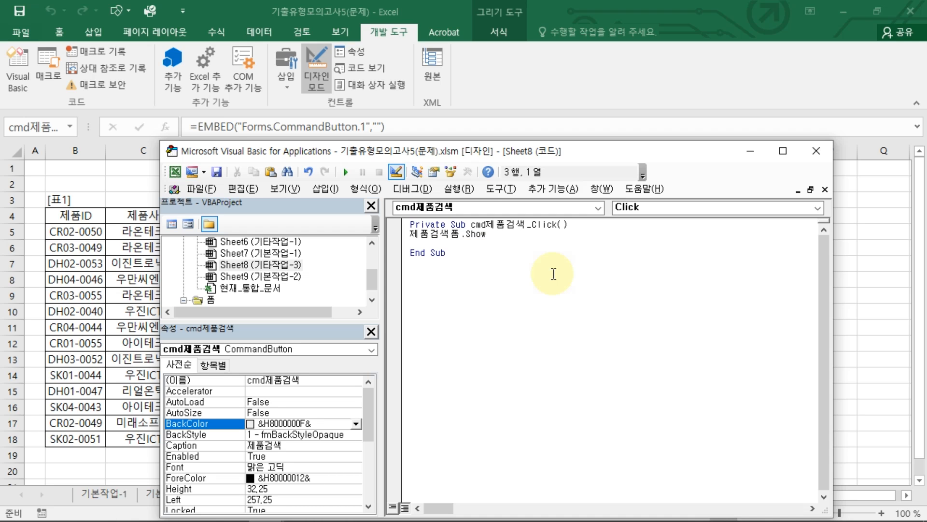
{"action": "left_click", "coordinate": [816, 151]}
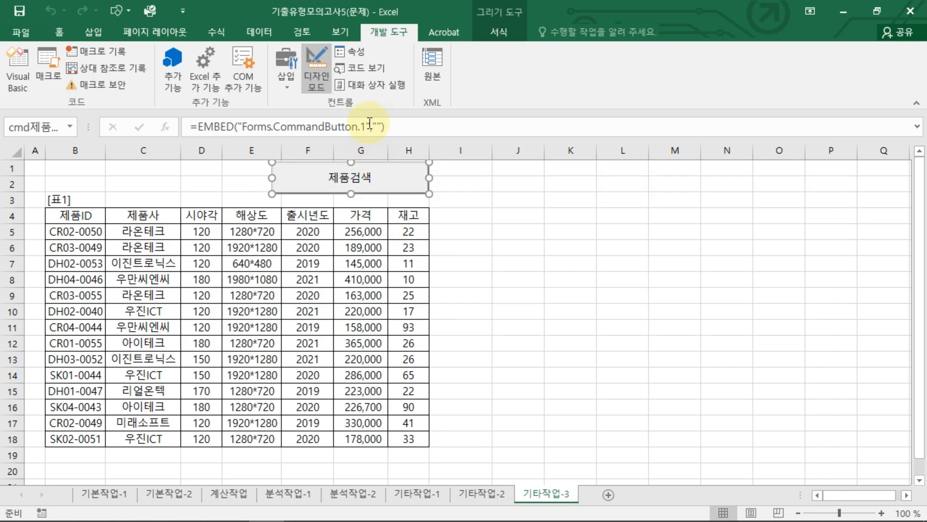
Step: Leave design mode and test that the 제품검색 button opens its form, closing the form again
{"action": "left_click", "coordinate": [317, 79]}
{"action": "left_click", "coordinate": [422, 170]}
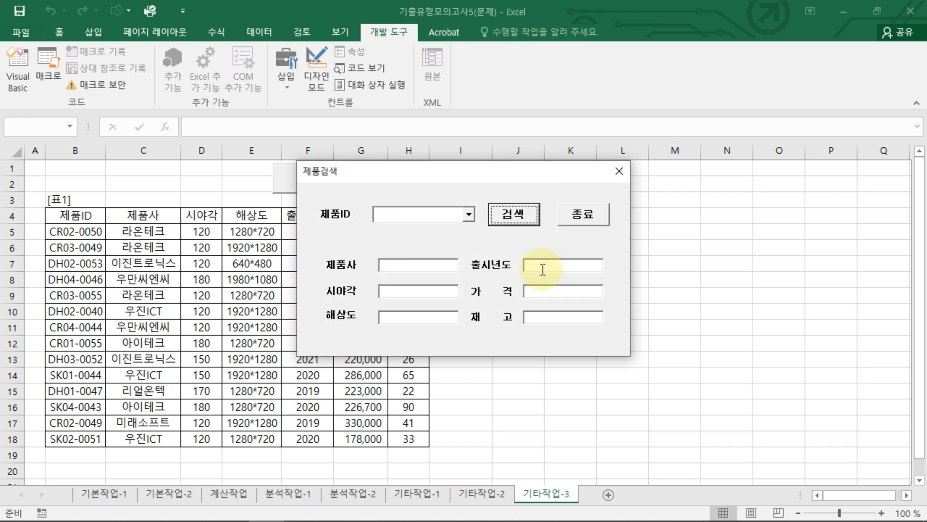
{"action": "left_click", "coordinate": [585, 217]}
{"action": "left_click", "coordinate": [619, 172]}
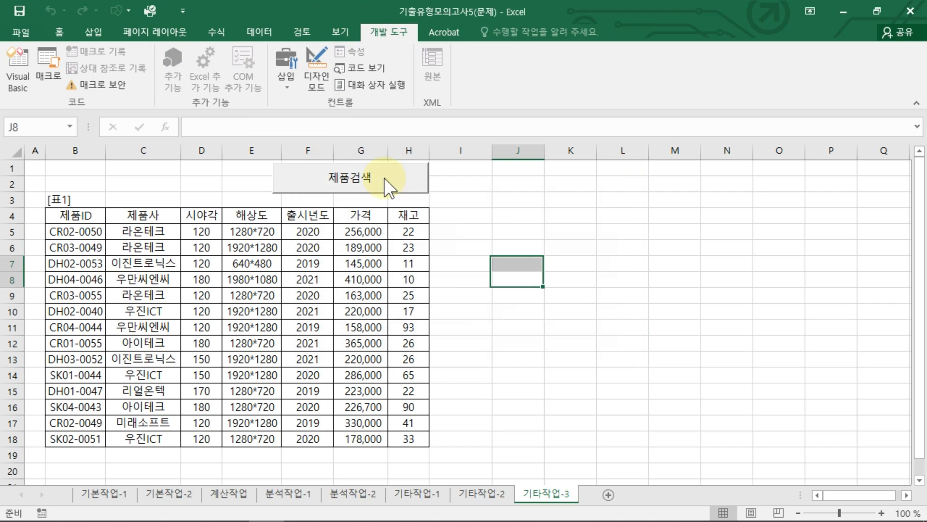
Step: Reopen the 제품검색 button's code in design mode and open the 제품검색폼 user form from the project's forms folder
{"action": "left_click", "coordinate": [317, 77]}
{"action": "left_click", "coordinate": [381, 182]}
{"action": "double_click", "coordinate": [381, 182]}
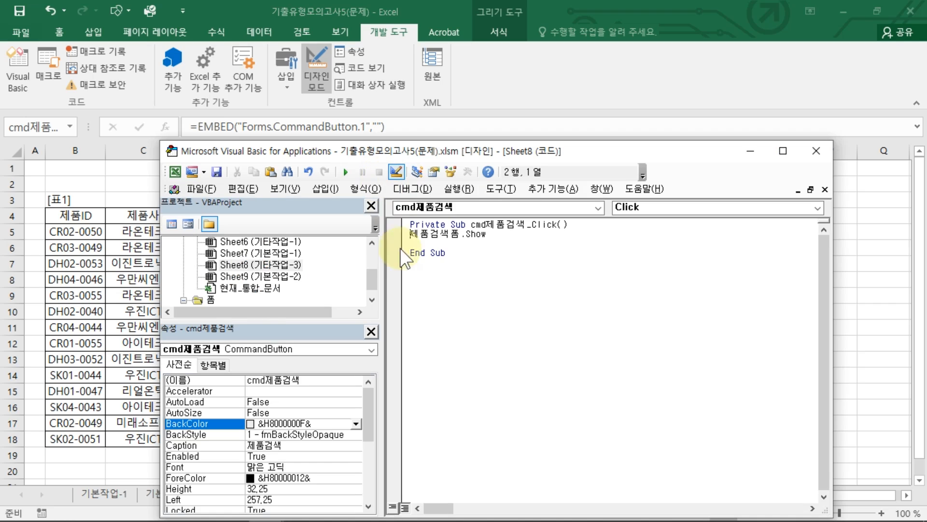
{"action": "left_click", "coordinate": [213, 300]}
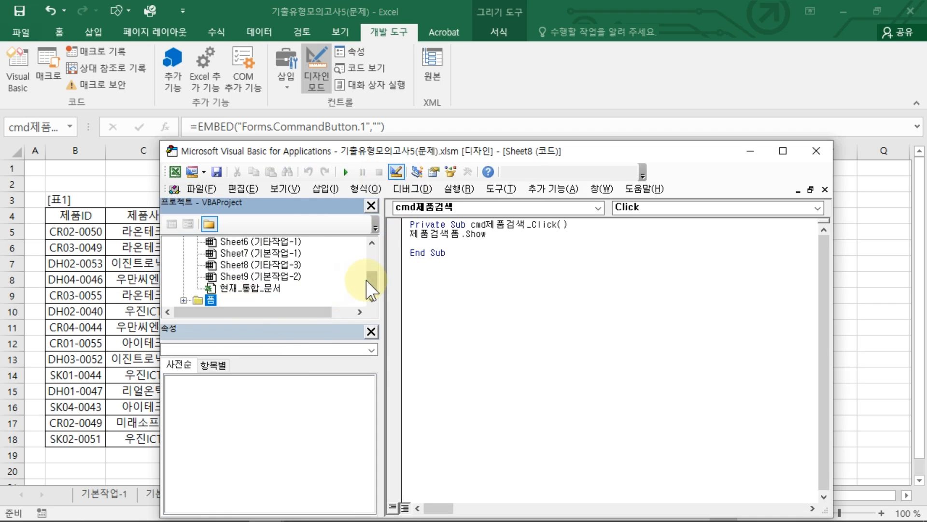
{"action": "double_click", "coordinate": [210, 299]}
{"action": "double_click", "coordinate": [216, 299]}
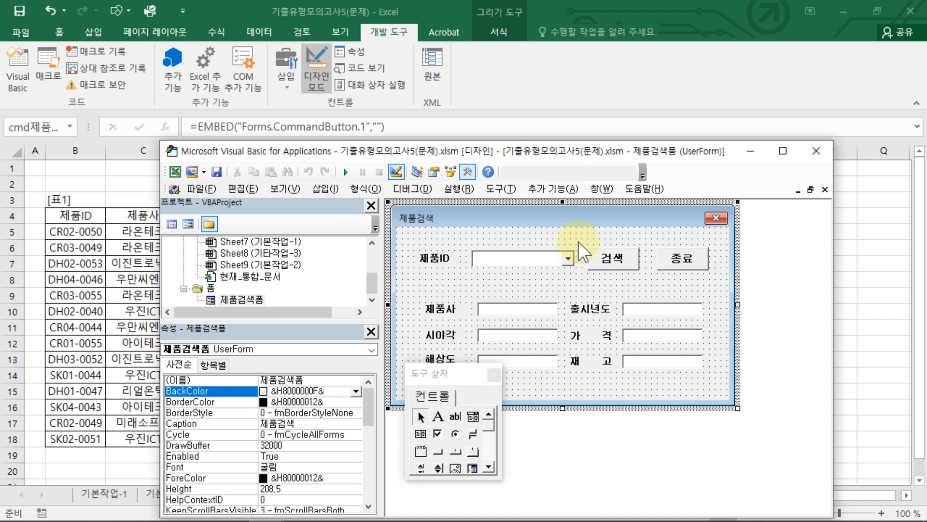
Step: Create the UserForm_Initialize procedure in the 제품검색폼 code and delete the empty UserForm_Click procedure
{"action": "double_click", "coordinate": [581, 236]}
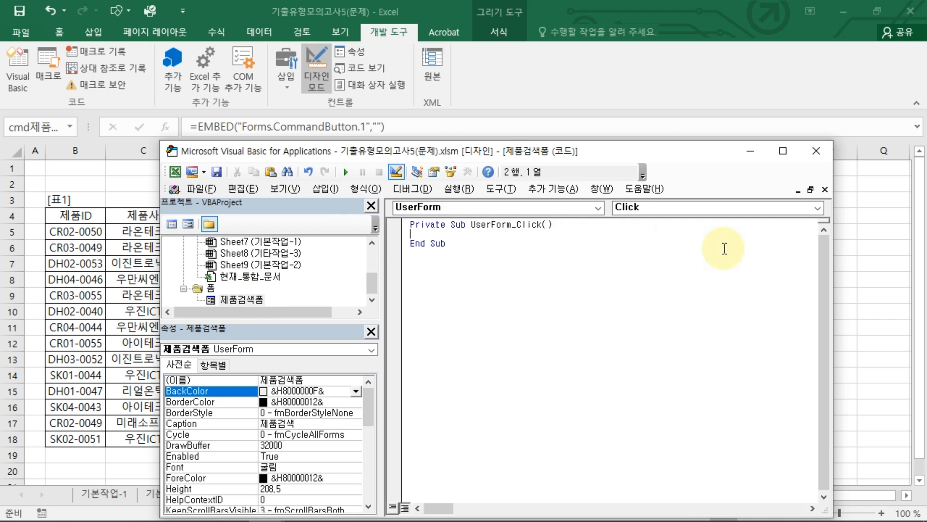
{"action": "left_click", "coordinate": [817, 207]}
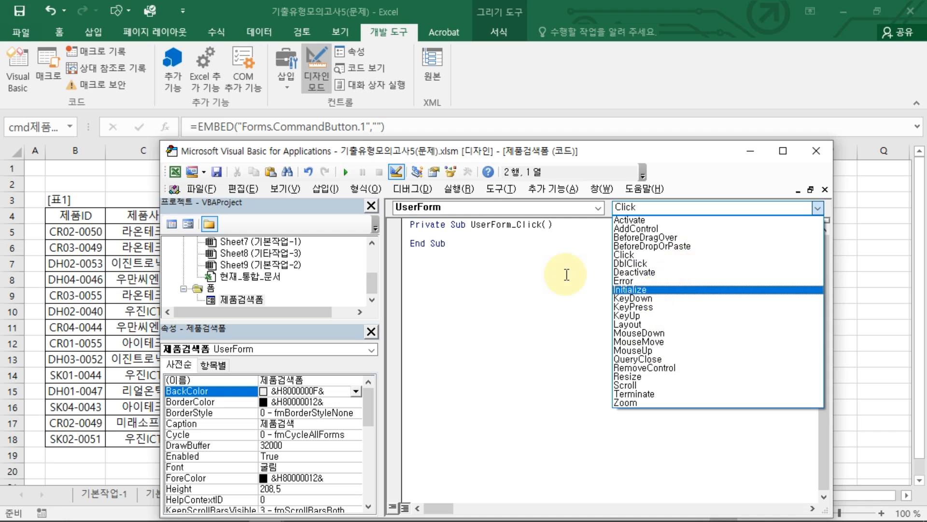
{"action": "left_click", "coordinate": [668, 291]}
{"action": "left_click_drag", "start_coordinate": [456, 249], "coordinate": [365, 211]}
{"action": "key", "text": "Delete"}
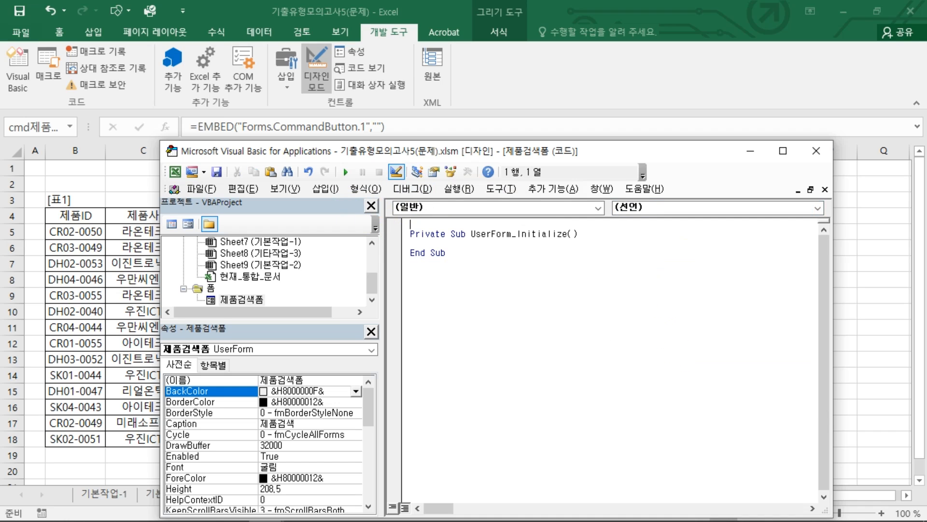
Step: Enter cmb제품ID.RowSource="b5:b18" in the UserForm_Initialize procedure
{"action": "left_click", "coordinate": [575, 242]}
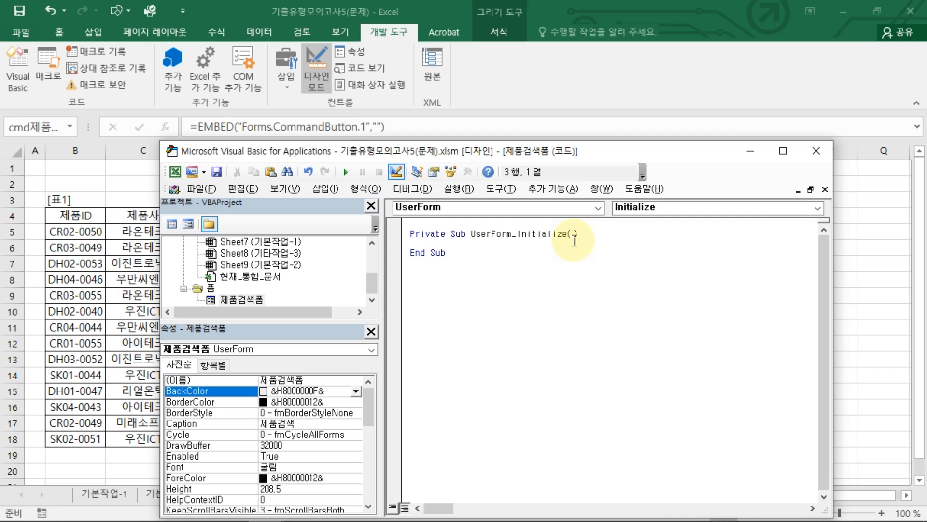
{"action": "key", "text": "Return"}
{"action": "key", "text": "Return"}
{"action": "key", "text": "Return"}
{"action": "key", "text": "Up"}
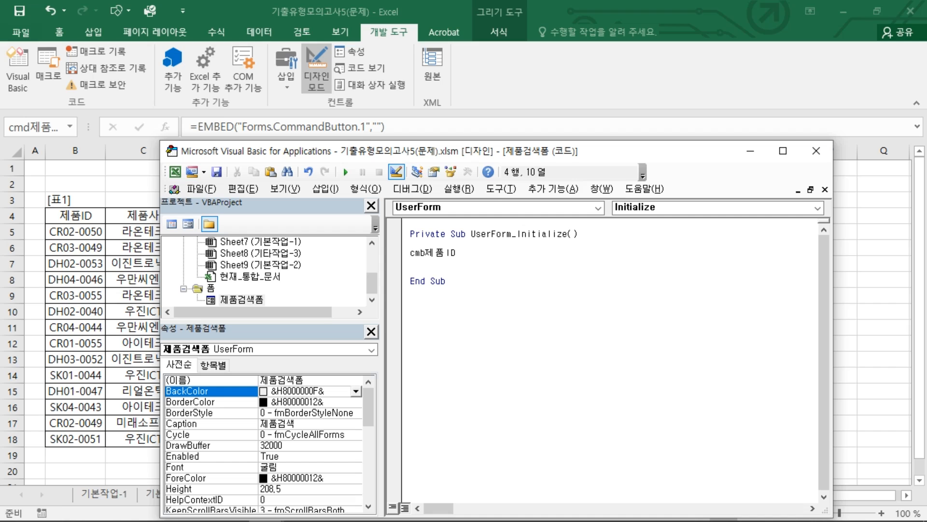
{"action": "type", "text": "."}
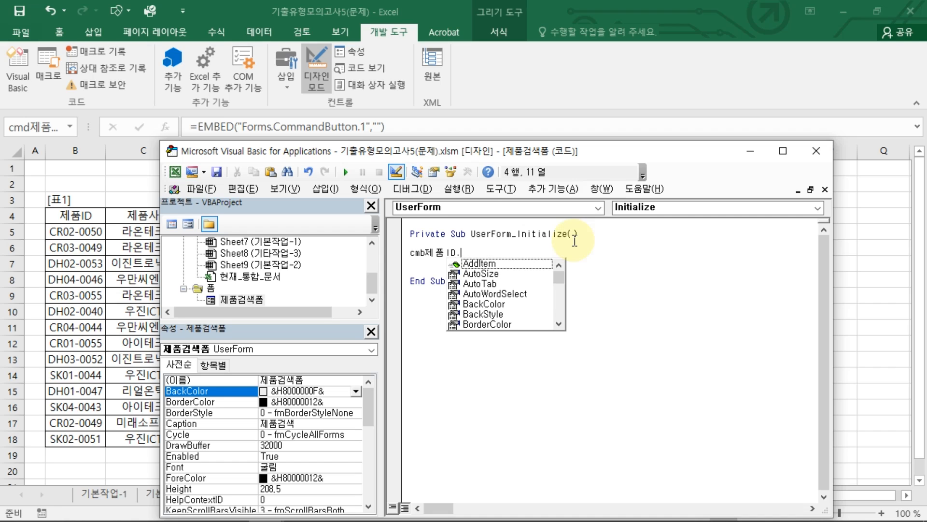
{"action": "type", "text": "row"}
{"action": "key", "text": "Tab"}
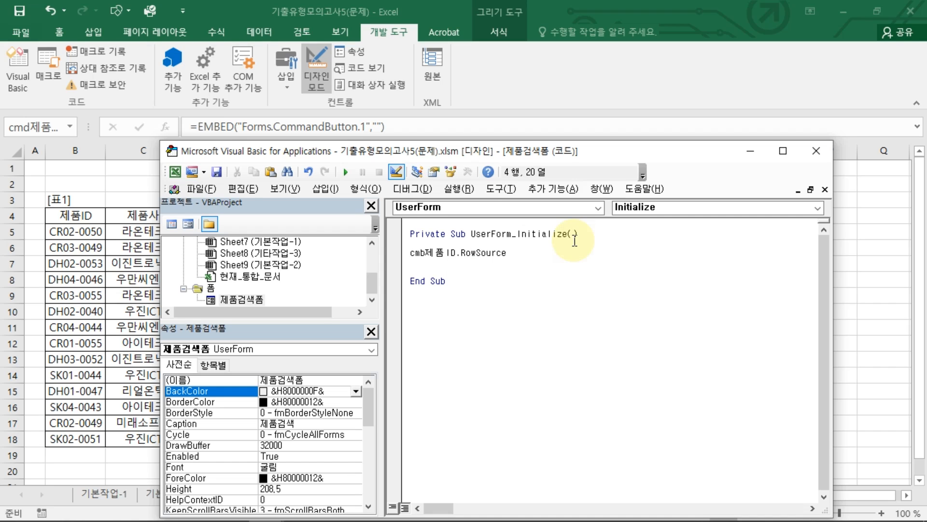
{"action": "type", "text": "=\"b5:b18"}
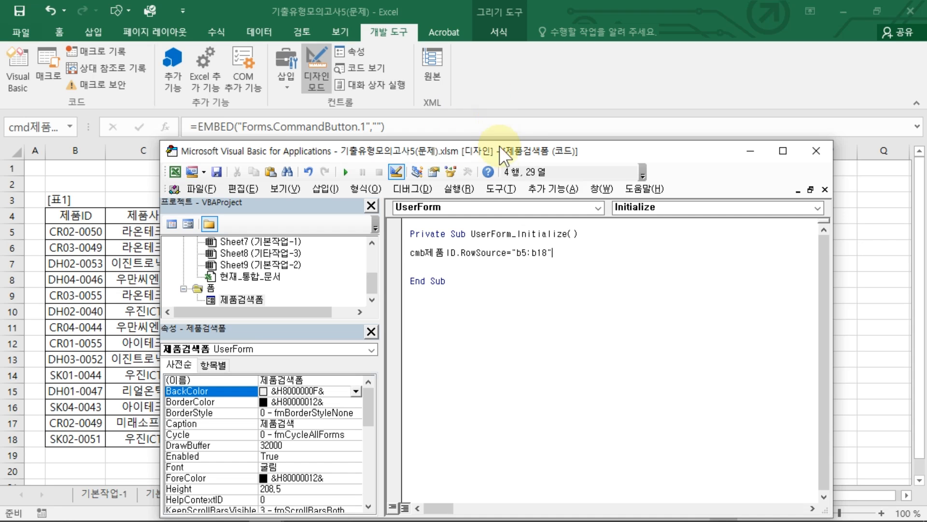
Step: Shrink and move the code editor to compare the RowSource range with the product IDs in the sheet
{"action": "left_click_drag", "start_coordinate": [508, 145], "coordinate": [477, 178]}
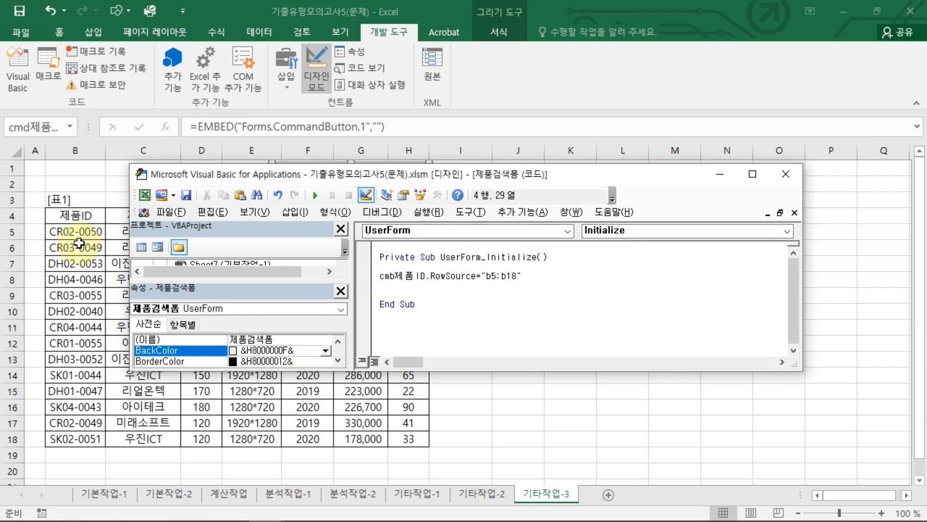
{"action": "mouse_move", "coordinate": [92, 224]}
{"action": "left_mouse_down"}
{"action": "mouse_move", "coordinate": [29, 225]}
{"action": "mouse_move", "coordinate": [24, 352]}
{"action": "left_mouse_up"}
{"action": "mouse_move", "coordinate": [23, 385]}
{"action": "left_mouse_down"}
{"action": "mouse_move", "coordinate": [63, 456]}
{"action": "mouse_move", "coordinate": [104, 300]}
{"action": "mouse_move", "coordinate": [109, 223]}
{"action": "left_mouse_up"}
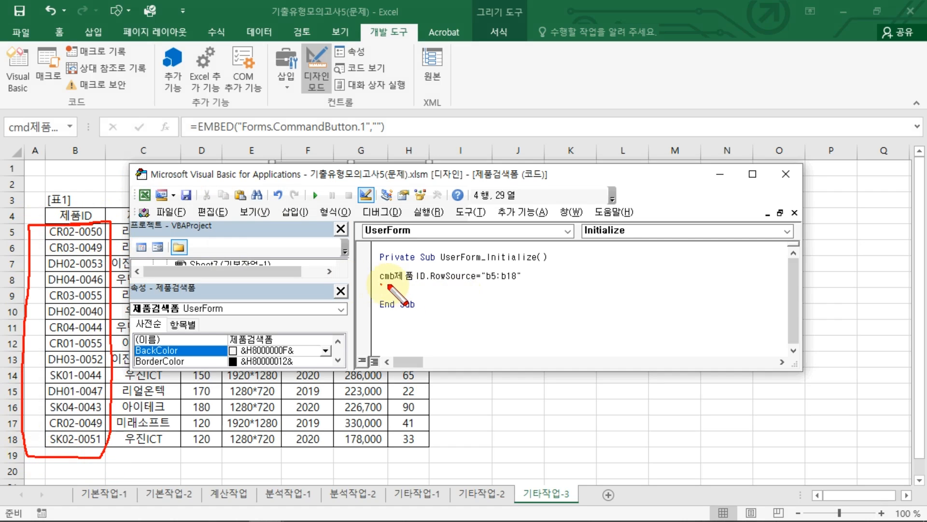
{"action": "mouse_move", "coordinate": [379, 286]}
{"action": "left_mouse_down"}
{"action": "mouse_move", "coordinate": [425, 286]}
{"action": "mouse_move", "coordinate": [391, 263]}
{"action": "mouse_move", "coordinate": [374, 289]}
{"action": "left_mouse_up"}
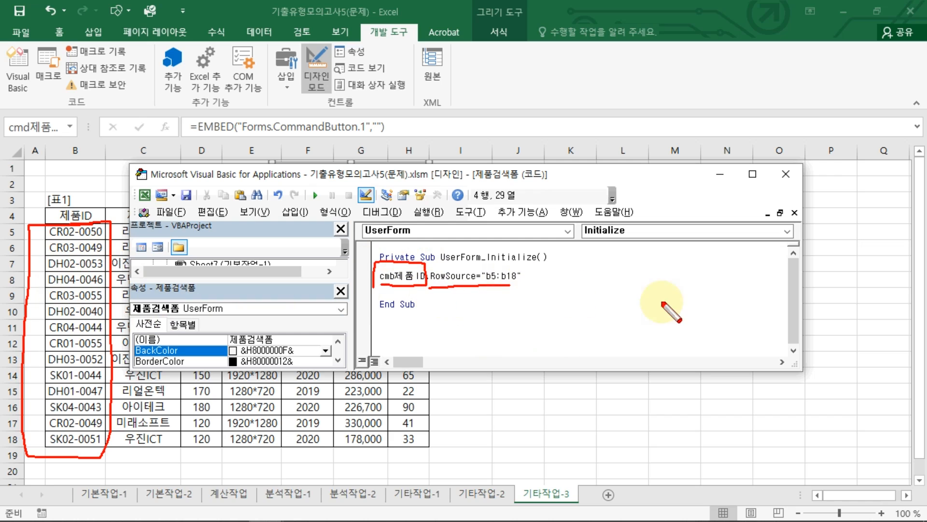
Step: Open the 제품검색 form outside design mode, check its 제품ID list against the table, and move the form aside
{"action": "left_click", "coordinate": [785, 174]}
{"action": "left_click", "coordinate": [323, 78]}
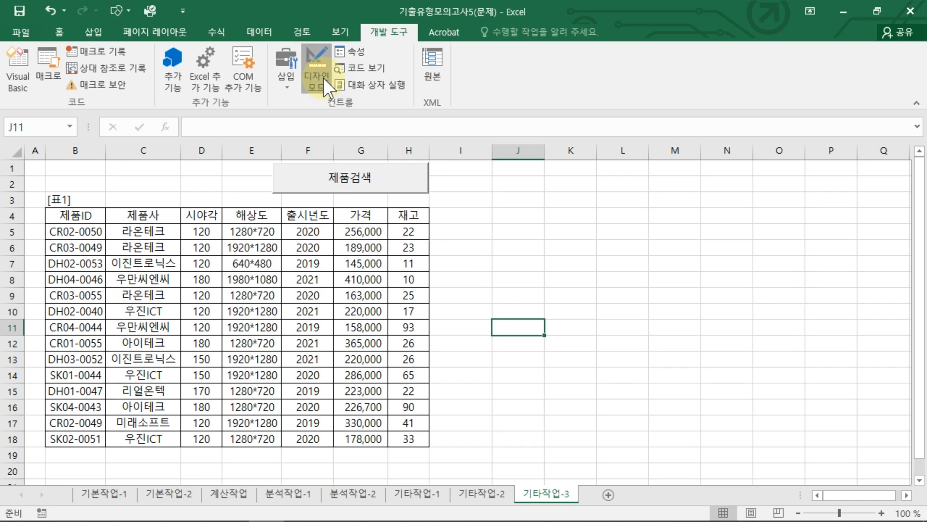
{"action": "left_click", "coordinate": [357, 187]}
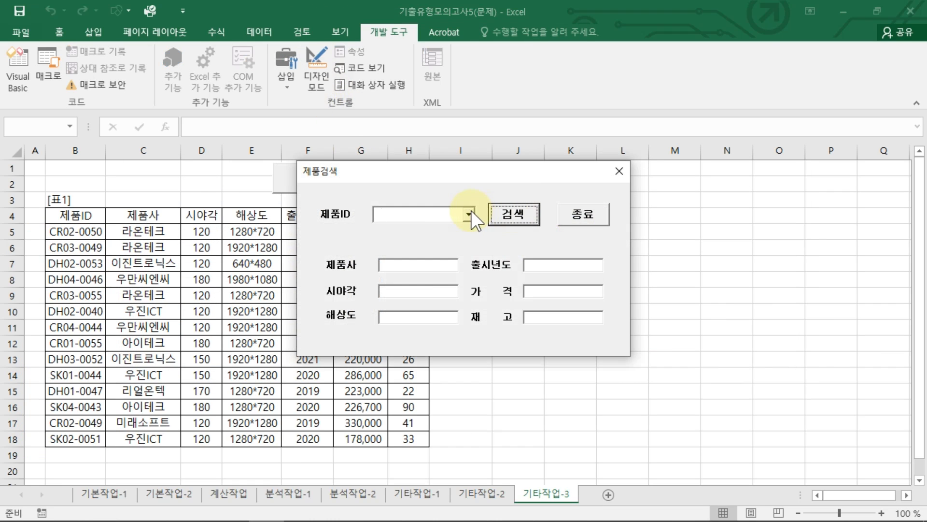
{"action": "left_click", "coordinate": [468, 214]}
{"action": "mouse_move", "coordinate": [42, 410]}
{"action": "left_mouse_down"}
{"action": "mouse_move", "coordinate": [102, 252]}
{"action": "mouse_move", "coordinate": [46, 425]}
{"action": "mouse_move", "coordinate": [94, 382]}
{"action": "mouse_move", "coordinate": [380, 289]}
{"action": "left_mouse_up"}
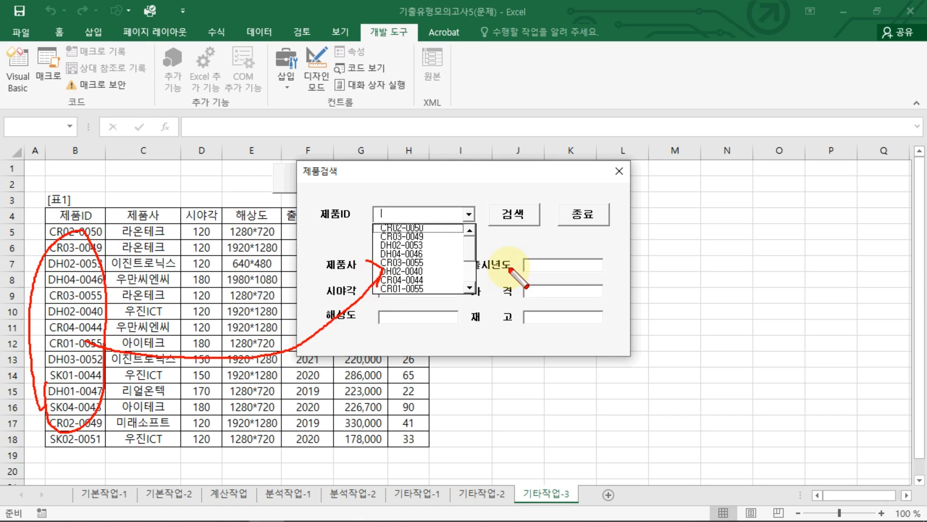
{"action": "key", "text": "Escape"}
{"action": "left_click_drag", "start_coordinate": [539, 172], "coordinate": [633, 211]}
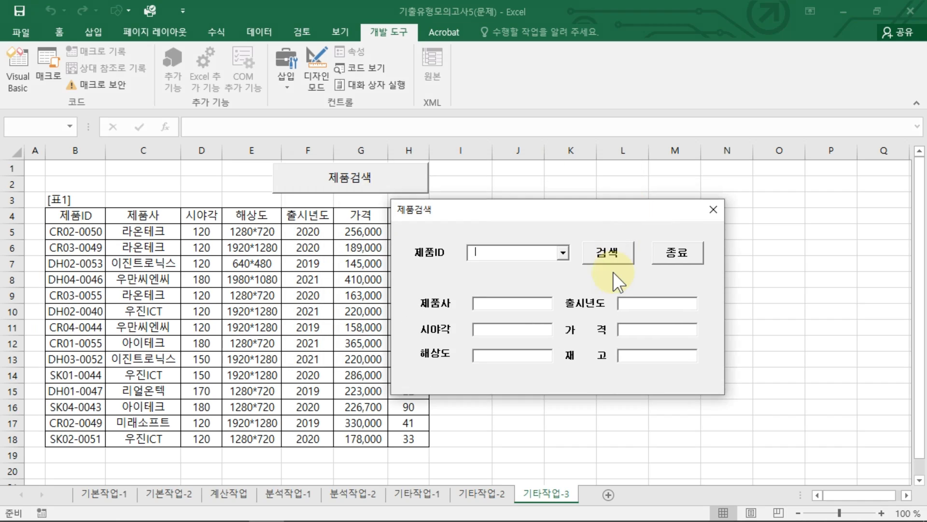
Step: Examine which table columns feed the 제품검색 form's fields, moving the form clear of the table
{"action": "key", "text": "ctrl+2"}
{"action": "mouse_move", "coordinate": [605, 266]}
{"action": "left_mouse_down"}
{"action": "mouse_move", "coordinate": [576, 243]}
{"action": "mouse_move", "coordinate": [582, 234]}
{"action": "mouse_move", "coordinate": [618, 261]}
{"action": "left_mouse_up"}
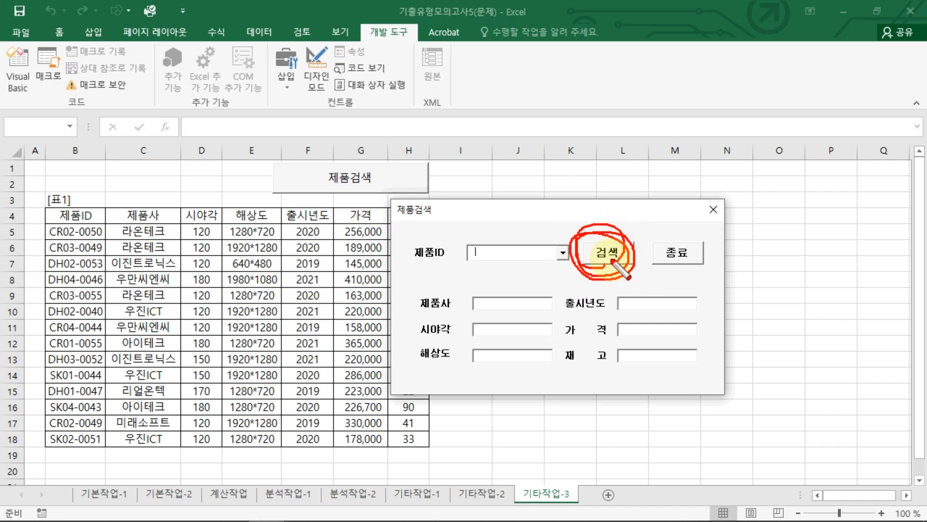
{"action": "left_click_drag", "start_coordinate": [520, 262], "coordinate": [504, 268]}
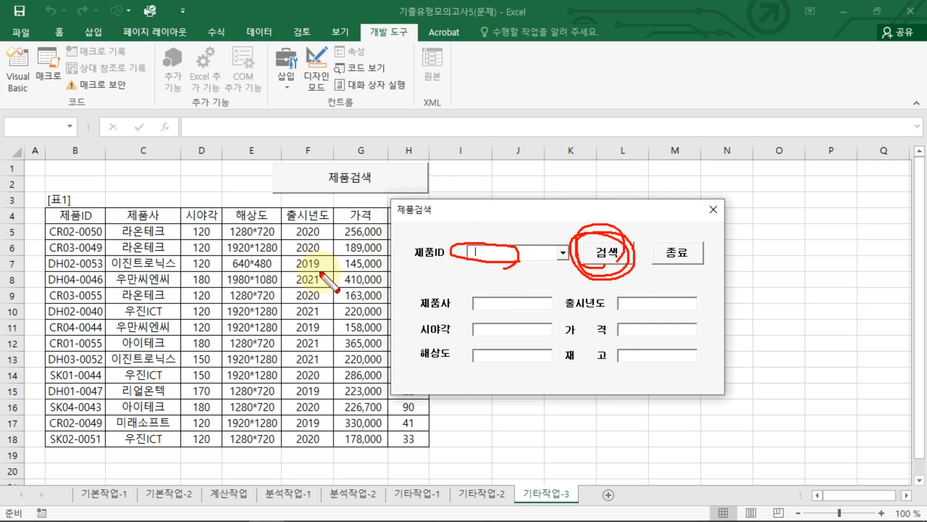
{"action": "left_click", "coordinate": [80, 221]}
{"action": "mouse_move", "coordinate": [135, 219]}
{"action": "left_mouse_down"}
{"action": "mouse_move", "coordinate": [401, 331]}
{"action": "mouse_move", "coordinate": [417, 315]}
{"action": "mouse_move", "coordinate": [399, 305]}
{"action": "left_mouse_up"}
{"action": "mouse_move", "coordinate": [200, 222]}
{"action": "left_mouse_down"}
{"action": "mouse_move", "coordinate": [215, 246]}
{"action": "mouse_move", "coordinate": [321, 327]}
{"action": "mouse_move", "coordinate": [410, 338]}
{"action": "mouse_move", "coordinate": [401, 333]}
{"action": "left_mouse_up"}
{"action": "mouse_move", "coordinate": [260, 227]}
{"action": "left_mouse_down"}
{"action": "mouse_move", "coordinate": [290, 268]}
{"action": "mouse_move", "coordinate": [415, 357]}
{"action": "mouse_move", "coordinate": [403, 355]}
{"action": "left_mouse_up"}
{"action": "mouse_move", "coordinate": [320, 222]}
{"action": "left_mouse_down"}
{"action": "mouse_move", "coordinate": [363, 267]}
{"action": "mouse_move", "coordinate": [550, 314]}
{"action": "left_mouse_up"}
{"action": "left_click_drag", "start_coordinate": [367, 219], "coordinate": [550, 334]}
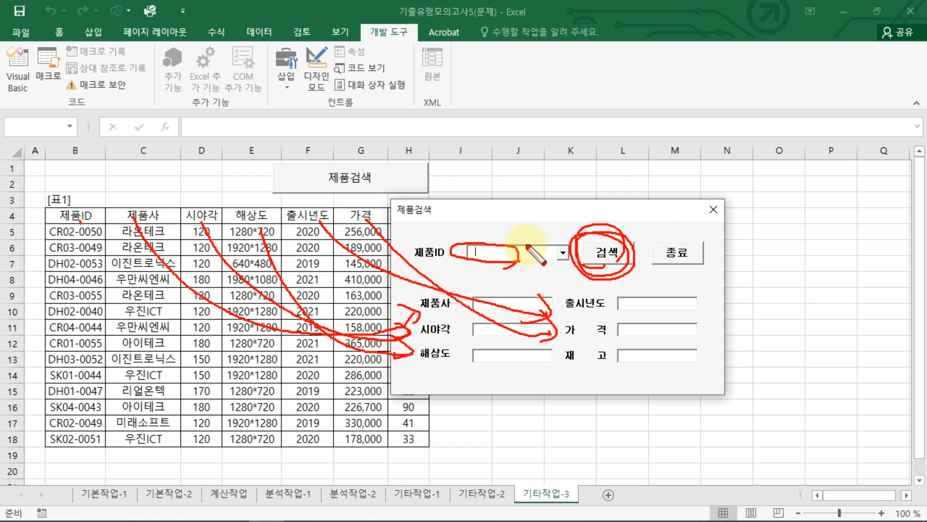
{"action": "key", "text": "Escape"}
{"action": "left_click_drag", "start_coordinate": [529, 209], "coordinate": [570, 259]}
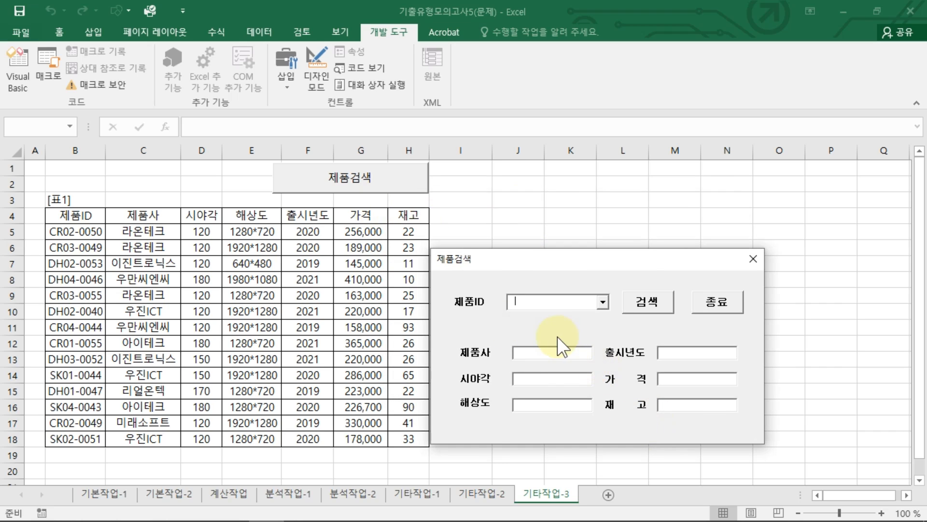
{"action": "left_click_drag", "start_coordinate": [66, 250], "coordinate": [83, 257]}
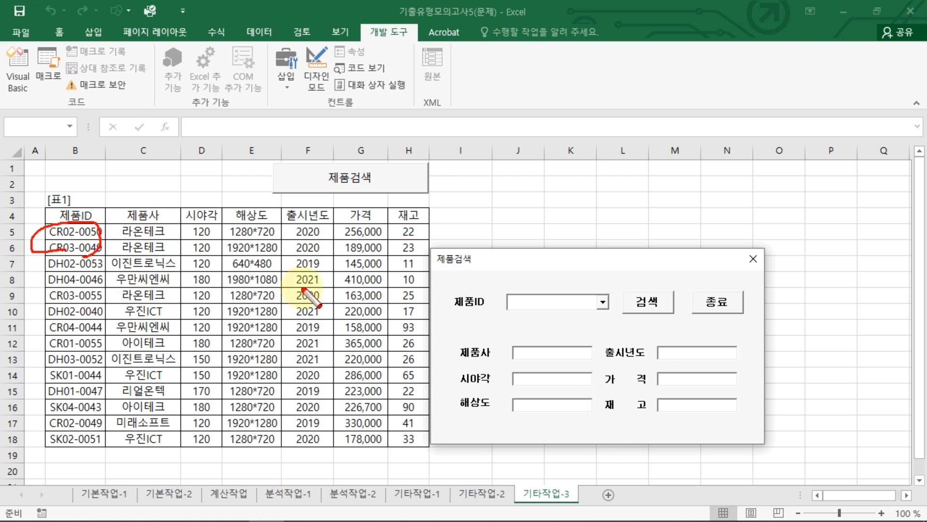
{"action": "mouse_move", "coordinate": [133, 246]}
{"action": "left_mouse_down"}
{"action": "mouse_move", "coordinate": [271, 309]}
{"action": "mouse_move", "coordinate": [457, 372]}
{"action": "mouse_move", "coordinate": [441, 380]}
{"action": "left_mouse_up"}
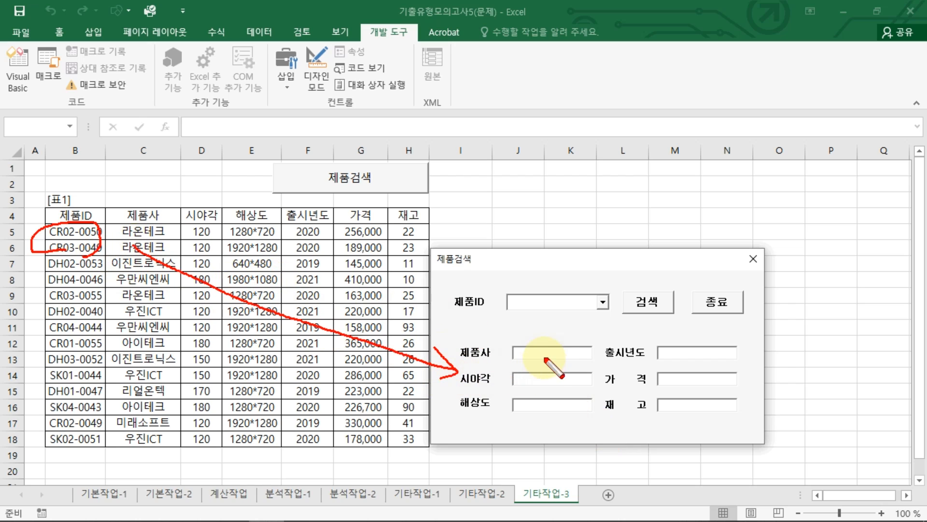
{"action": "mouse_move", "coordinate": [542, 352]}
{"action": "left_mouse_down"}
{"action": "mouse_move", "coordinate": [336, 215]}
{"action": "mouse_move", "coordinate": [332, 260]}
{"action": "left_mouse_up"}
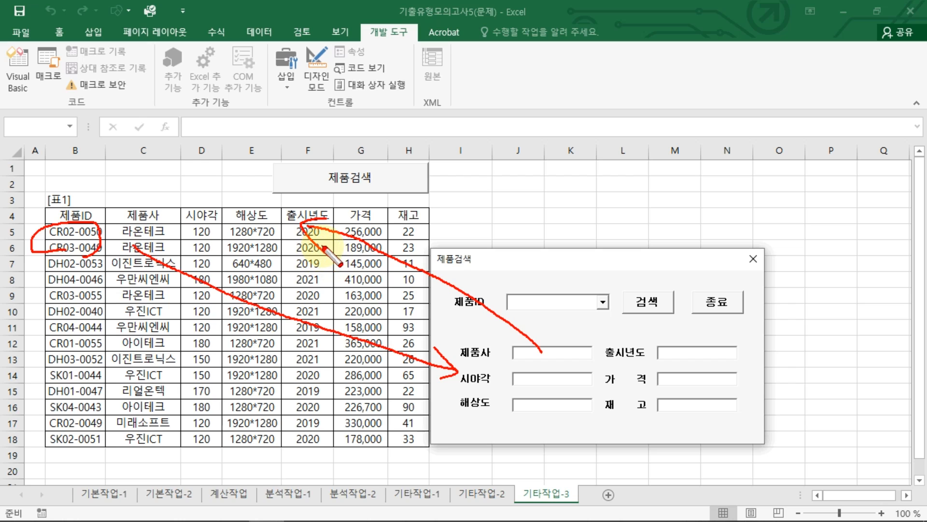
{"action": "key", "text": "Escape"}
{"action": "mouse_move", "coordinate": [230, 247]}
{"action": "left_mouse_down"}
{"action": "mouse_move", "coordinate": [23, 227]}
{"action": "mouse_move", "coordinate": [224, 249]}
{"action": "mouse_move", "coordinate": [498, 387]}
{"action": "mouse_move", "coordinate": [491, 375]}
{"action": "left_mouse_up"}
{"action": "left_click_drag", "start_coordinate": [461, 358], "coordinate": [477, 390]}
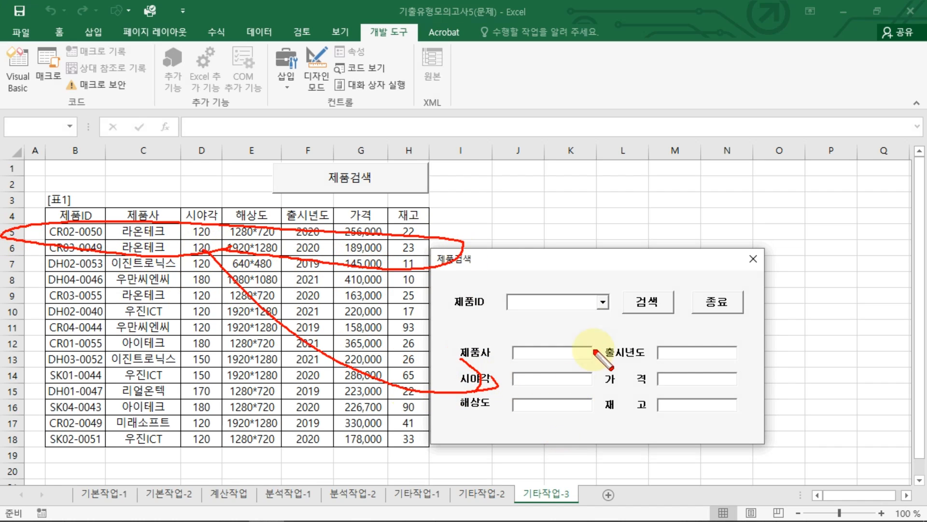
{"action": "mouse_move", "coordinate": [652, 325]}
{"action": "left_mouse_down"}
{"action": "mouse_move", "coordinate": [671, 291]}
{"action": "mouse_move", "coordinate": [640, 325]}
{"action": "left_mouse_up"}
{"action": "key", "text": "Escape"}
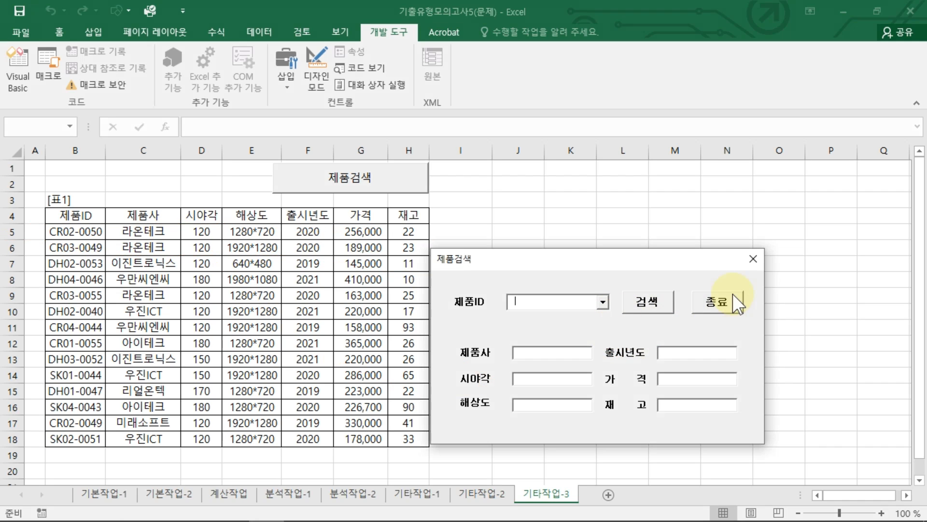
Step: Close the form, turn on design mode and open the 제품검색 button's code in a taller editor window
{"action": "left_click", "coordinate": [753, 258]}
{"action": "left_click", "coordinate": [317, 80]}
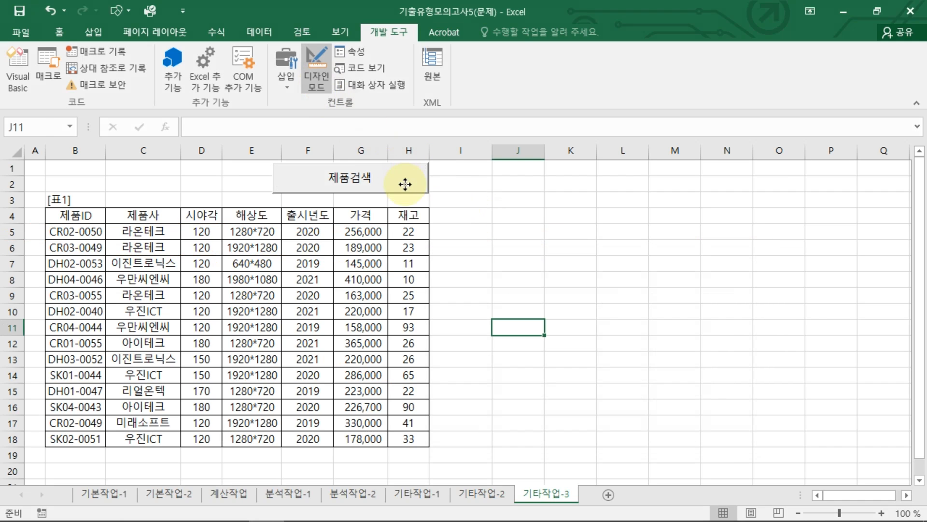
{"action": "double_click", "coordinate": [408, 182]}
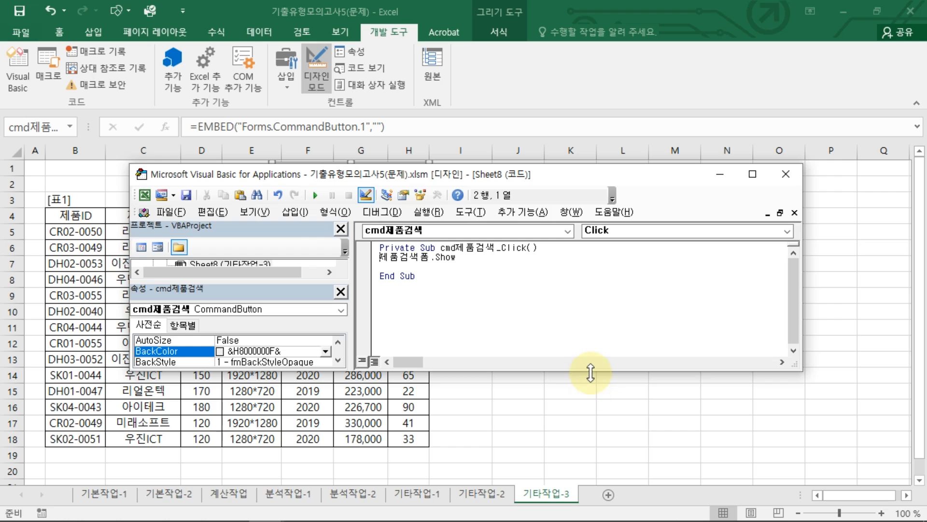
{"action": "left_click_drag", "start_coordinate": [590, 371], "coordinate": [582, 466]}
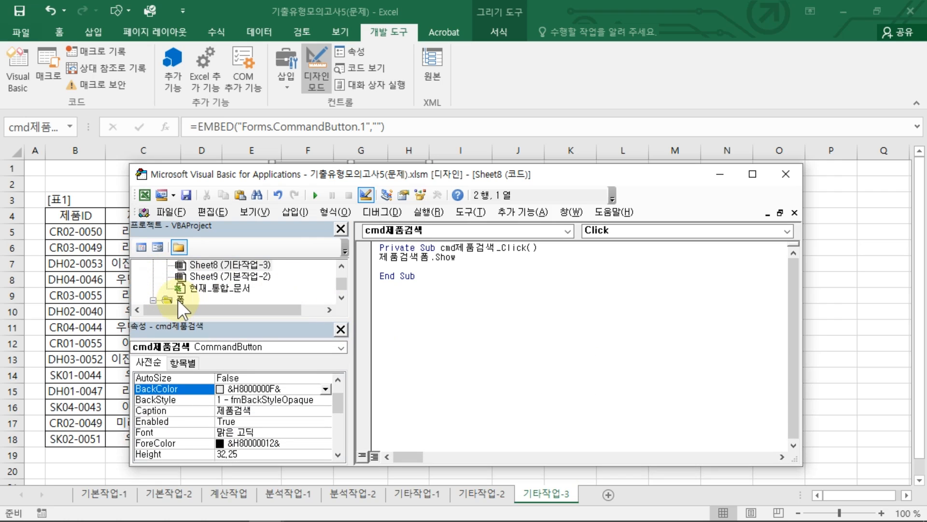
Step: Open 제품검색폼 from the project and create the cmd검색_Click procedure for its 검색 button, with blank lines inside
{"action": "double_click", "coordinate": [180, 300]}
{"action": "double_click", "coordinate": [207, 289]}
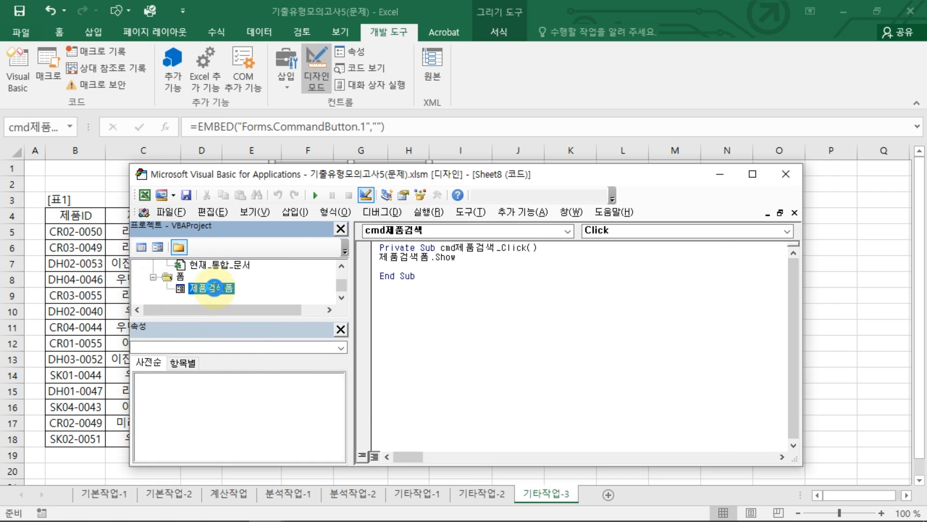
{"action": "double_click", "coordinate": [596, 282]}
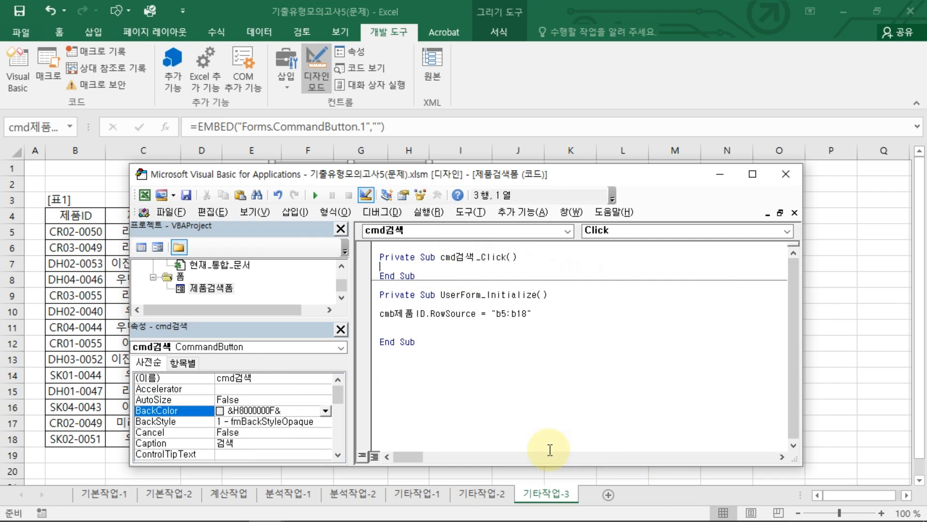
{"action": "key", "text": "Return"}
{"action": "key", "text": "Return"}
{"action": "key", "text": "Return"}
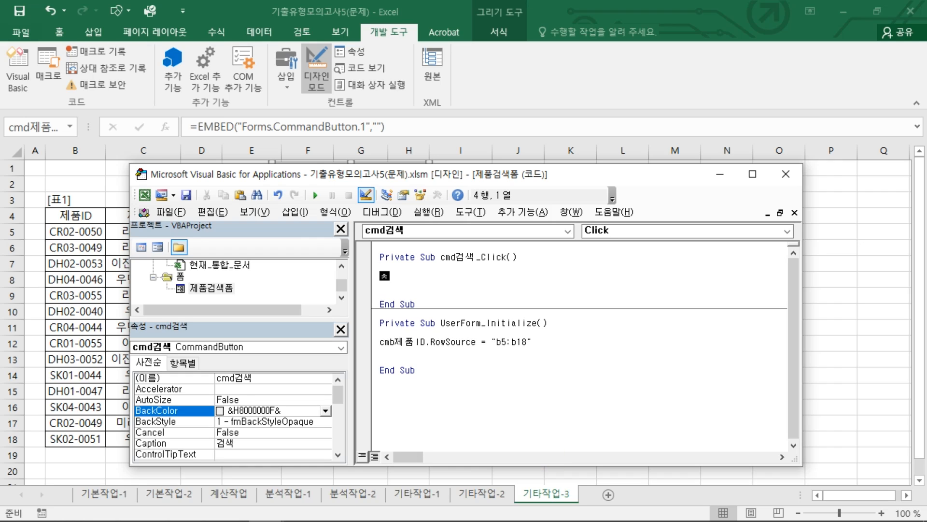
Step: Enter 참조행 = cmb제품ID.ListIndex + 5 in the cmd검색_Click procedure
{"action": "type", "text": "참조해"}
{"action": "type", "text": "참조"}
{"action": "type", "text": "행=cmb제품"}
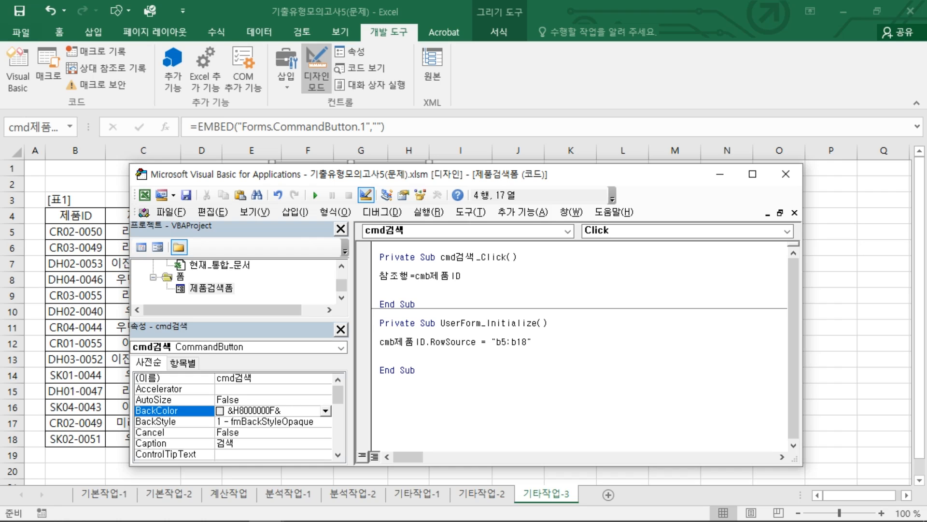
{"action": "type", "text": "ID.Li"}
{"action": "key", "text": "Down"}
{"action": "key", "text": "Down"}
{"action": "key", "text": "Down"}
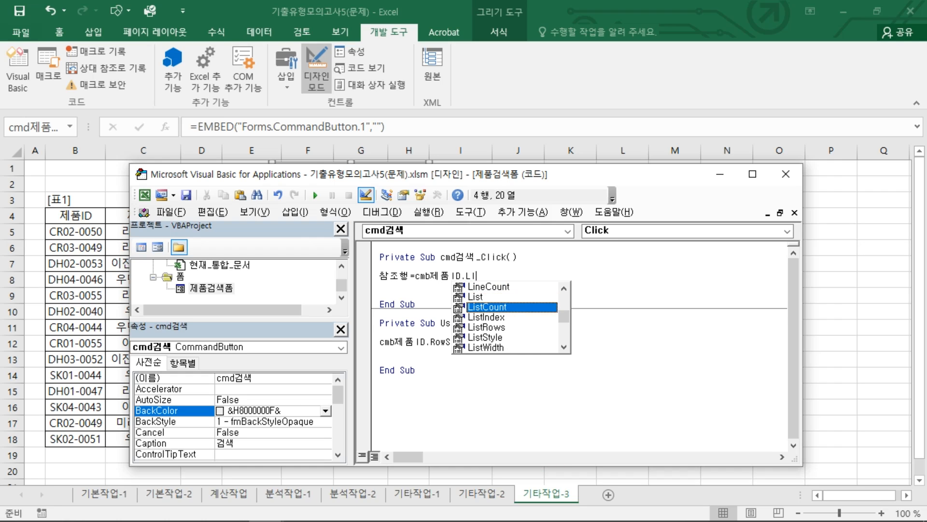
{"action": "key", "text": "Tab"}
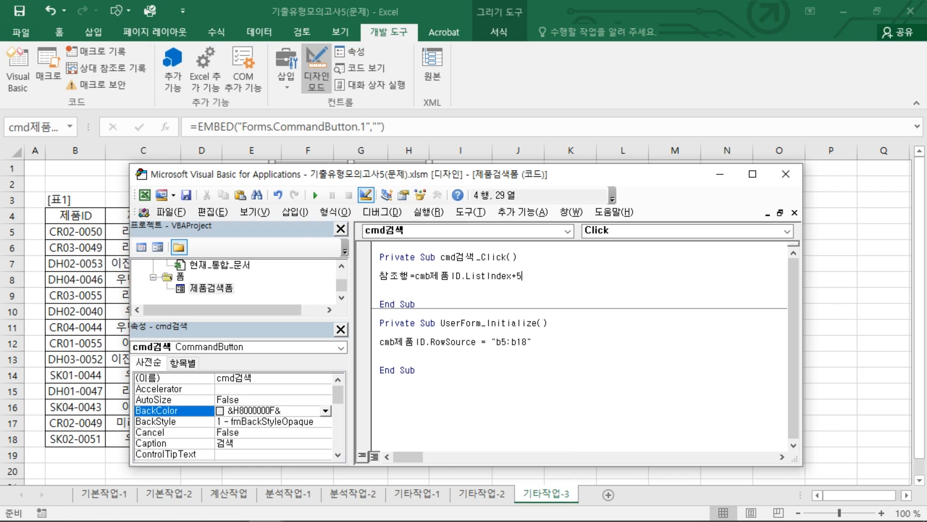
{"action": "type", "text": "+5"}
{"action": "key", "text": "Return"}
{"action": "key", "text": "Return"}
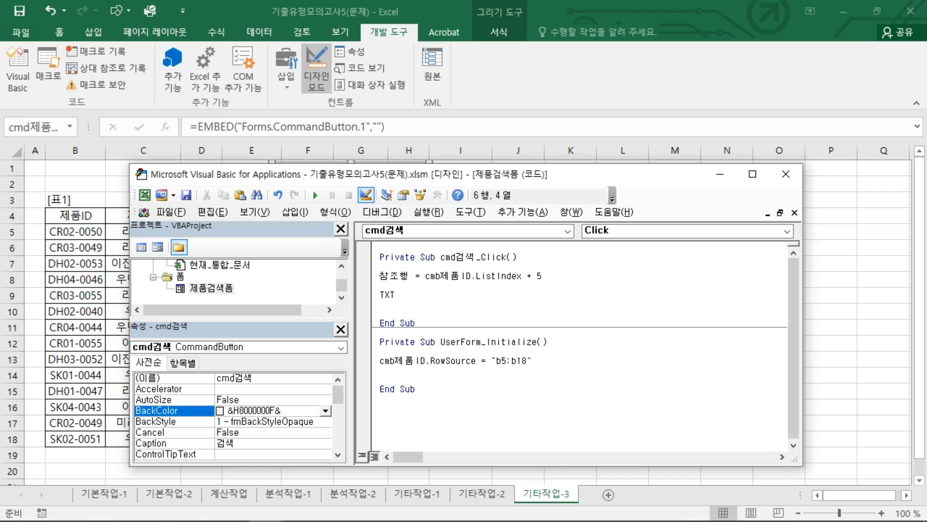
Step: Start the assignment txt제품사 = and move the code editor down to check the 제품사 column position in the table
{"action": "type", "text": "txt제품사 ="}
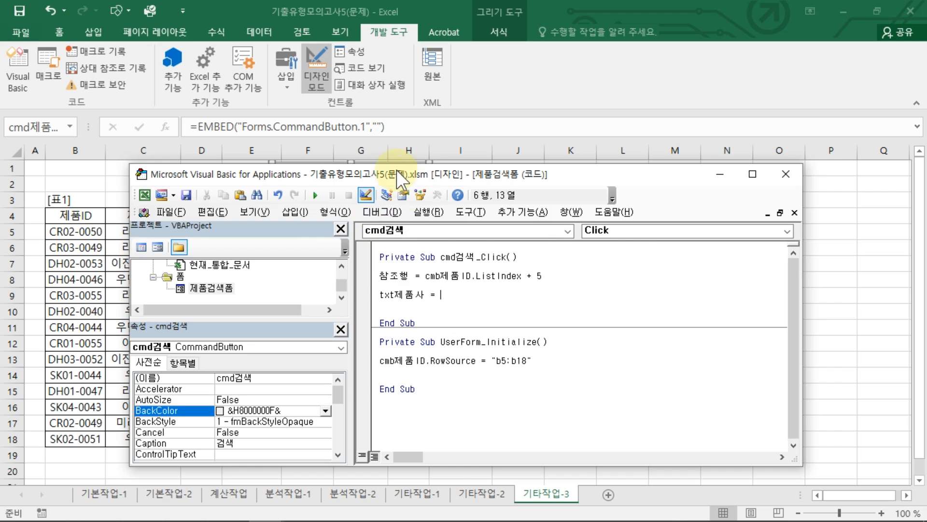
{"action": "left_click_drag", "start_coordinate": [396, 174], "coordinate": [445, 259]}
{"action": "left_click_drag", "start_coordinate": [155, 233], "coordinate": [137, 249]}
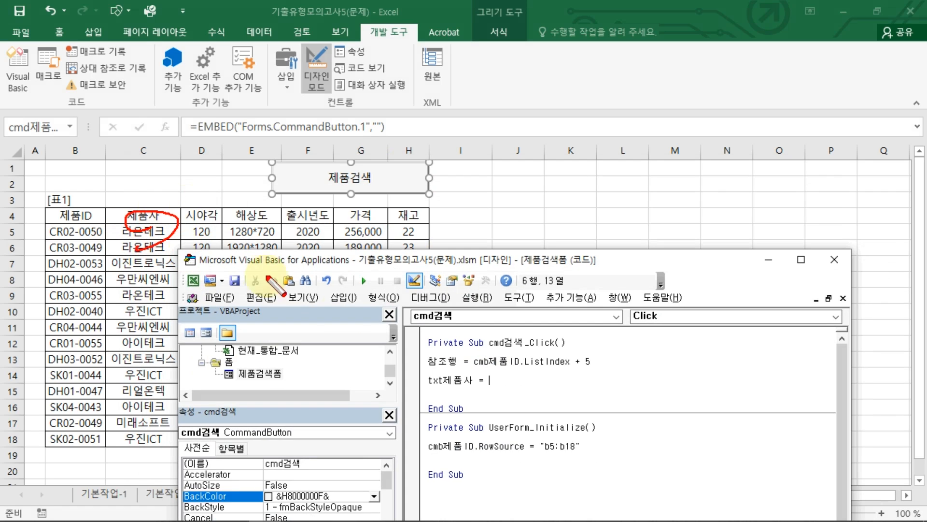
{"action": "left_click_drag", "start_coordinate": [521, 173], "coordinate": [515, 256]}
{"action": "mouse_move", "coordinate": [506, 165]}
{"action": "left_mouse_down"}
{"action": "mouse_move", "coordinate": [658, 182]}
{"action": "mouse_move", "coordinate": [549, 208]}
{"action": "mouse_move", "coordinate": [587, 213]}
{"action": "mouse_move", "coordinate": [549, 231]}
{"action": "left_mouse_up"}
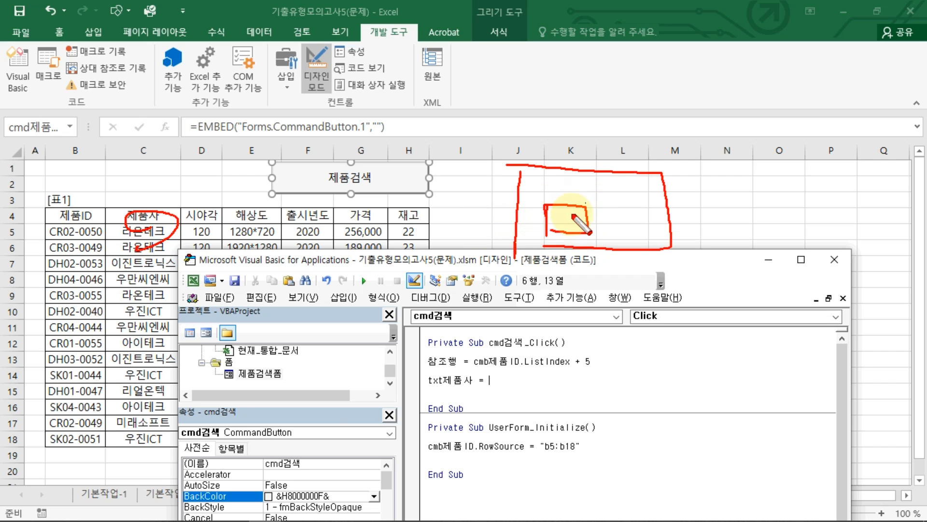
{"action": "key", "text": "Escape"}
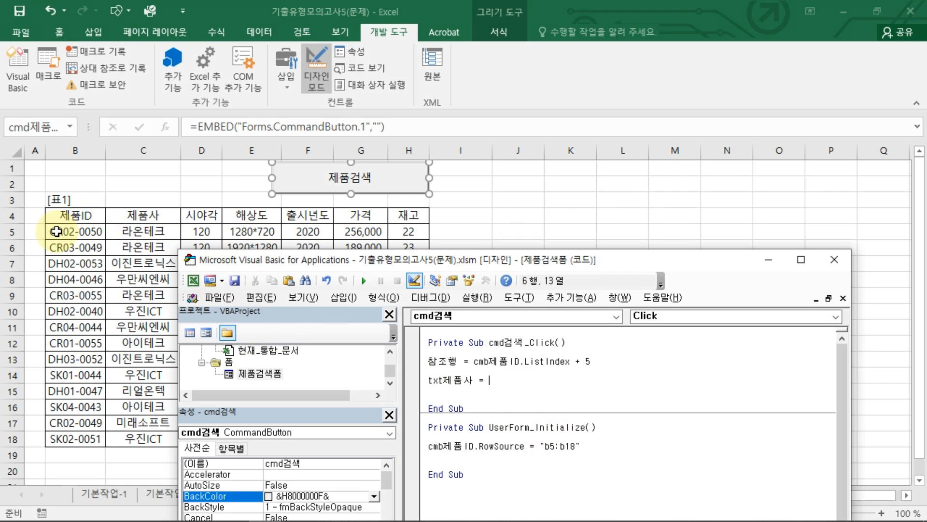
{"action": "key", "text": "ctrl+shift+d"}
{"action": "left_click_drag", "start_coordinate": [37, 201], "coordinate": [32, 230]}
{"action": "left_click_drag", "start_coordinate": [65, 202], "coordinate": [65, 228]}
{"action": "key", "text": "Escape"}
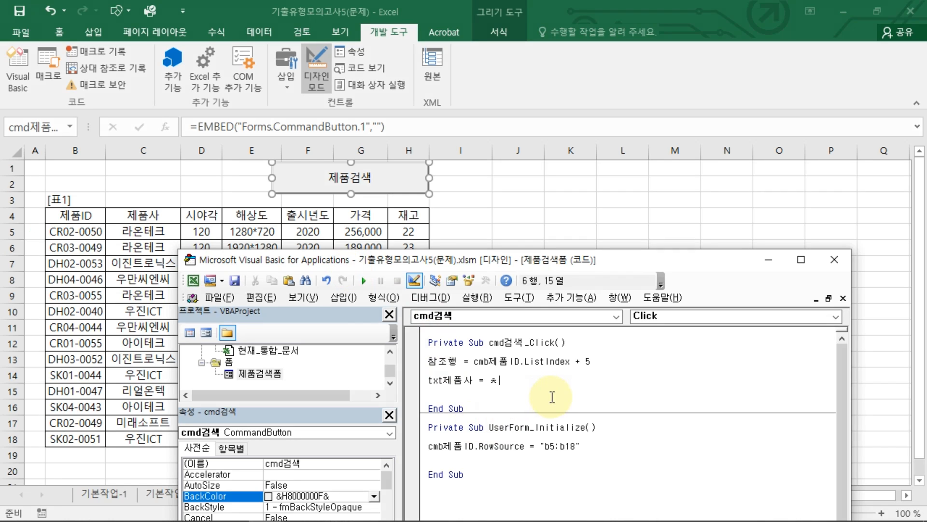
Step: Complete the txt제품사 assignment with Cells(참조행, 3) and start a new line
{"action": "type", "text": "ㅗ"}
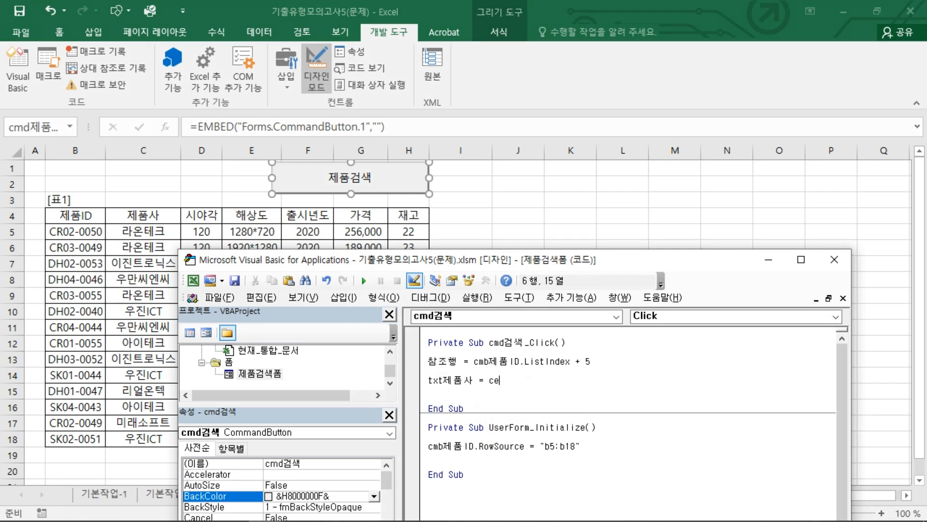
{"action": "type", "text": "(참"}
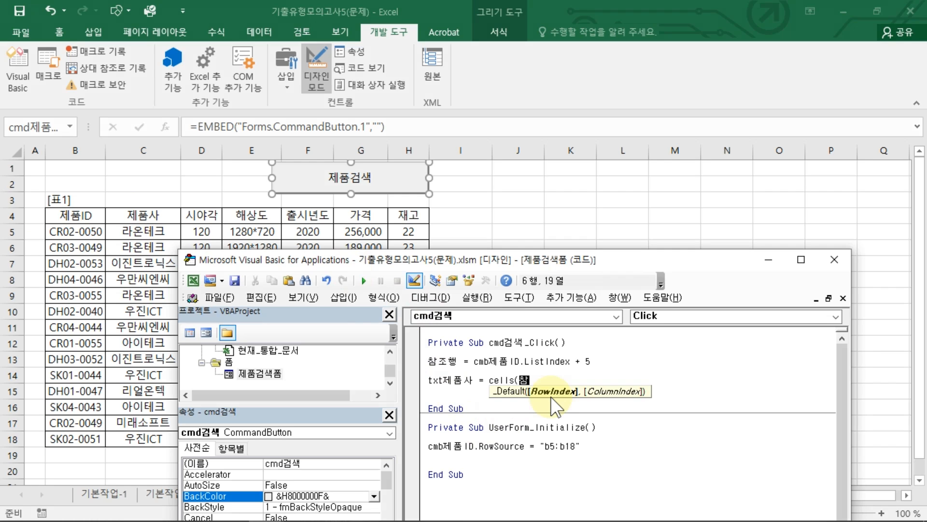
{"action": "type", "text": "ㅈㅗ행"}
{"action": "type", "text": ","}
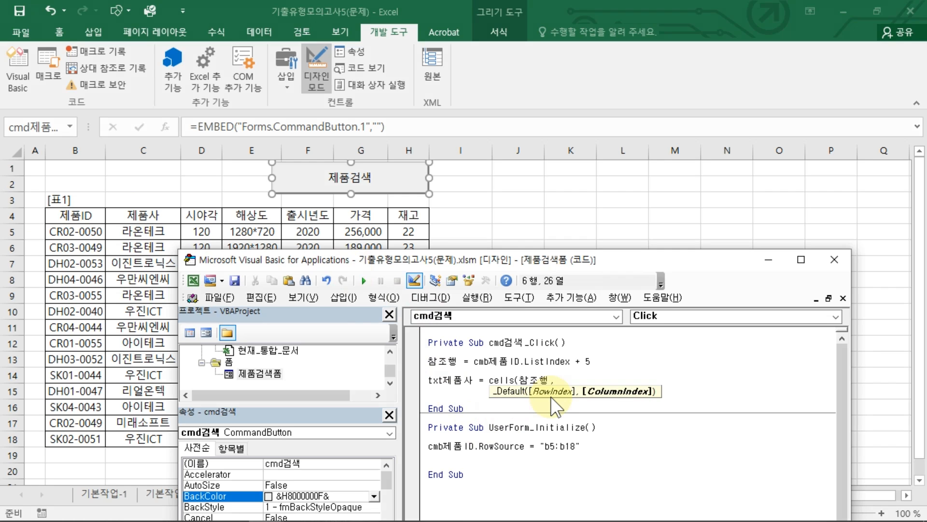
{"action": "type", "text": " 3)"}
{"action": "key", "text": "Return"}
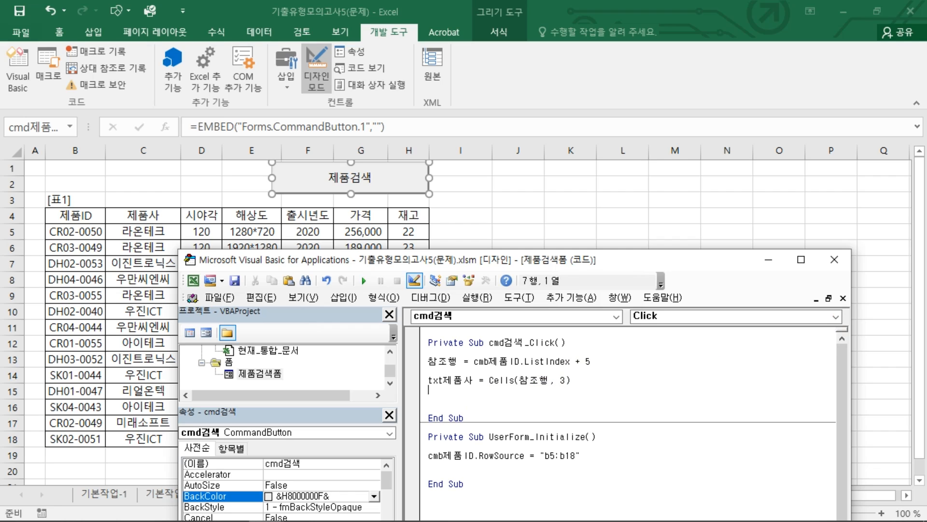
Step: Paste assignments for txt시야각, txt해상도, txt출시년도, txt가격 and txt재고 from columns 4 to 8, with 가격 formatted "#,##0원", and move the editor up
{"action": "key", "text": "alt+Tab"}
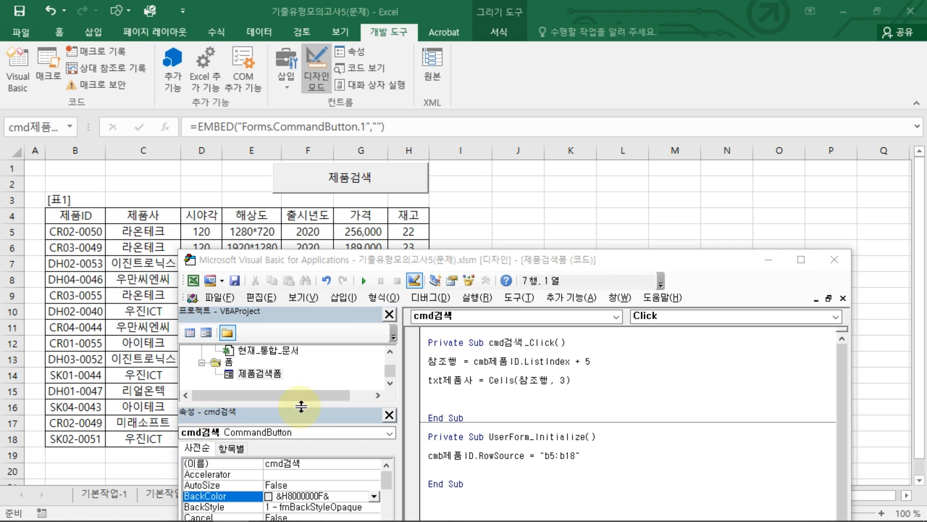
{"action": "left_click", "coordinate": [438, 395]}
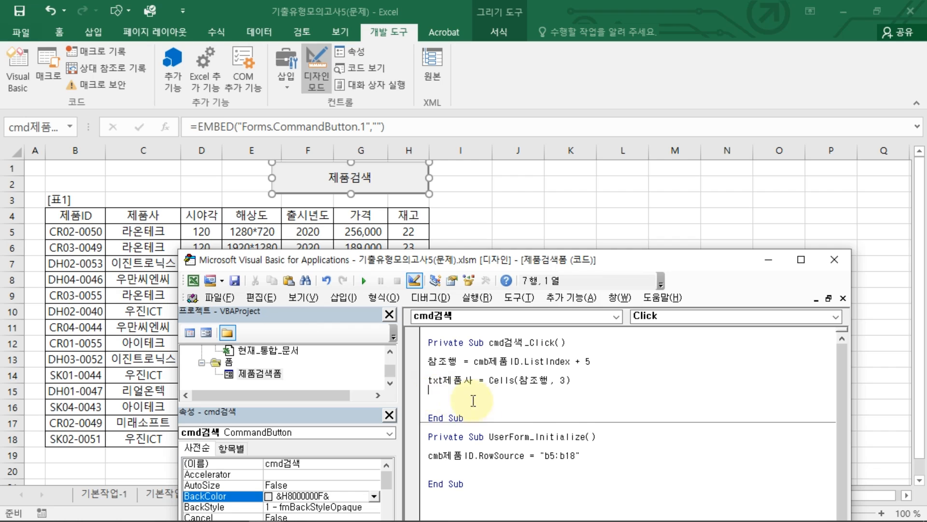
{"action": "type", "text": "txt시야각 = Cells(참조행, 4)     txt해상도 = Cells(참조행, 5)     txt출시년도 = Cells(참조행, 6)     txt가격 = Format(Cells(참조행, 7), \"#,##0원\")     txt재고 = Cells(참조행, 8)"}
{"action": "left_click_drag", "start_coordinate": [564, 264], "coordinate": [578, 187]}
Step: Remove the extra indentation space from the txt해상도, txt출시년도, txt가격 and txt재고 lines to align them with txt시야각
{"action": "left_click", "coordinate": [447, 329]}
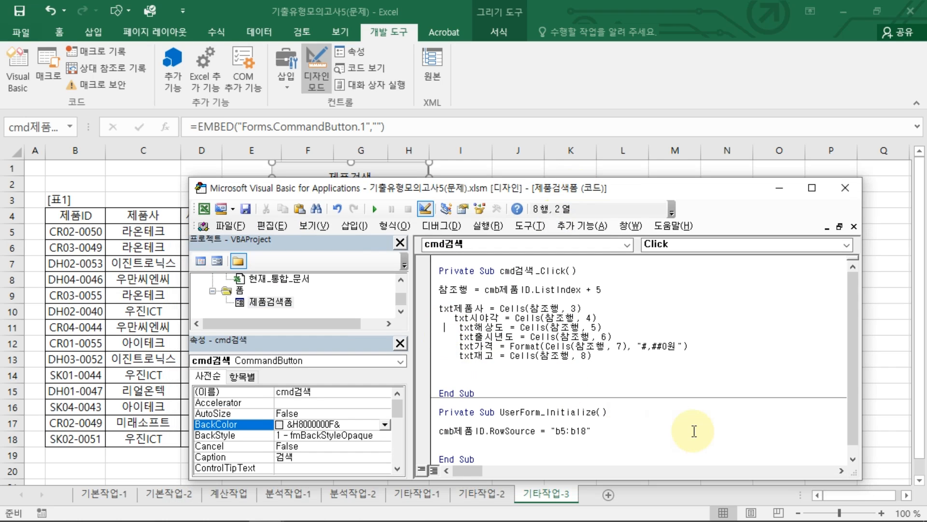
{"action": "key", "text": "Delete"}
{"action": "key", "text": "Down"}
{"action": "key", "text": "Delete"}
{"action": "key", "text": "Down"}
{"action": "key", "text": "Delete"}
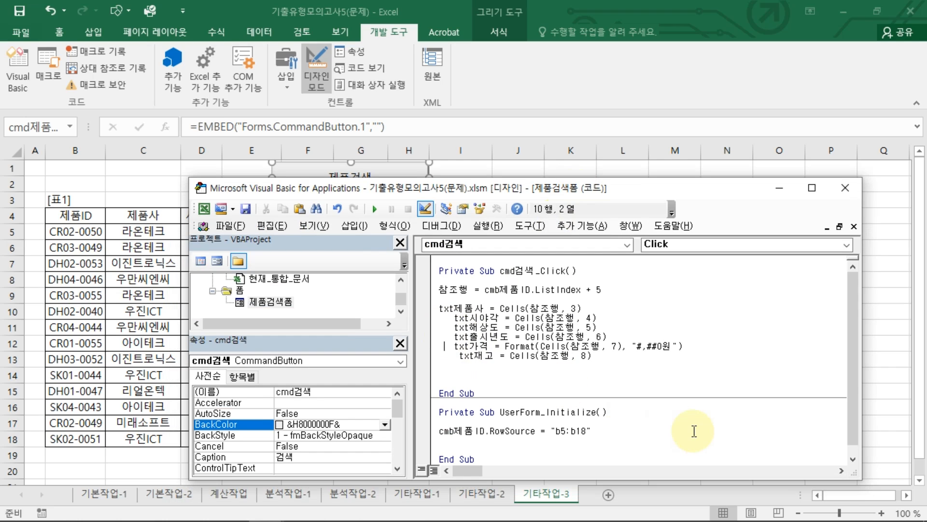
{"action": "key", "text": "Down"}
{"action": "key", "text": "Delete"}
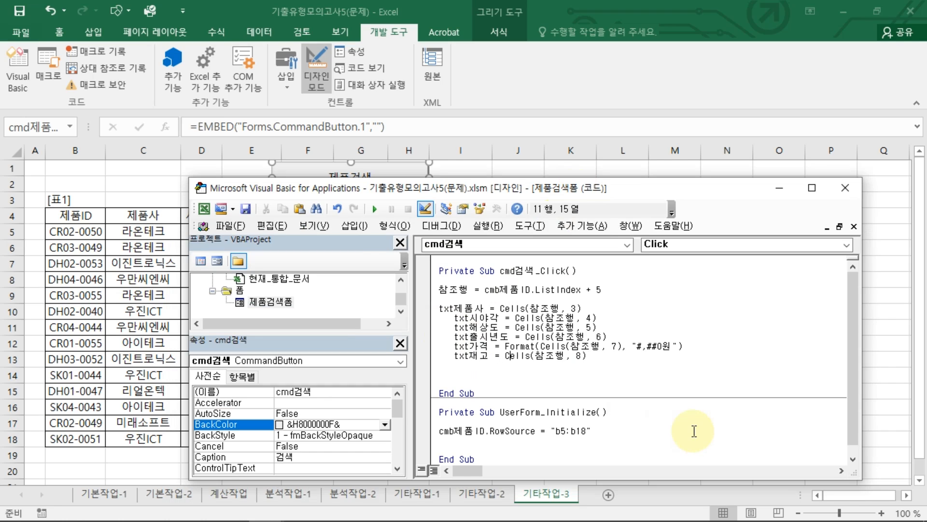
{"action": "left_click_drag", "start_coordinate": [498, 353], "coordinate": [533, 346]}
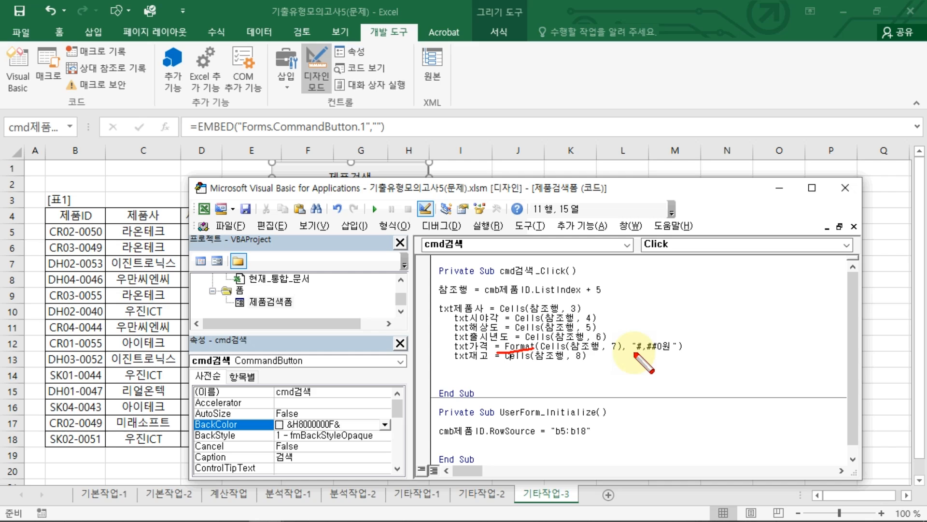
{"action": "left_click_drag", "start_coordinate": [634, 353], "coordinate": [688, 351]}
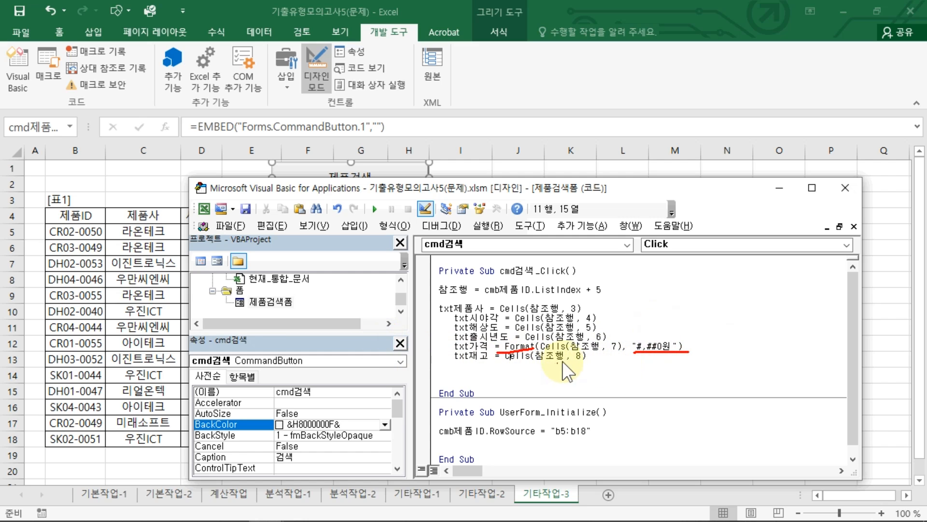
{"action": "key", "text": "Escape"}
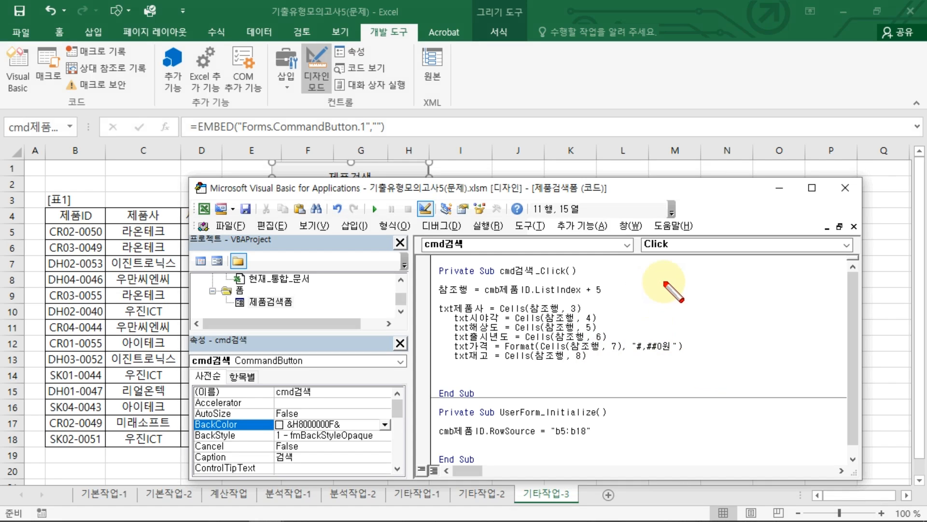
{"action": "mouse_move", "coordinate": [674, 279]}
{"action": "left_mouse_down"}
{"action": "mouse_move", "coordinate": [714, 355]}
{"action": "mouse_move", "coordinate": [689, 383]}
{"action": "left_mouse_up"}
{"action": "key", "text": "Escape"}
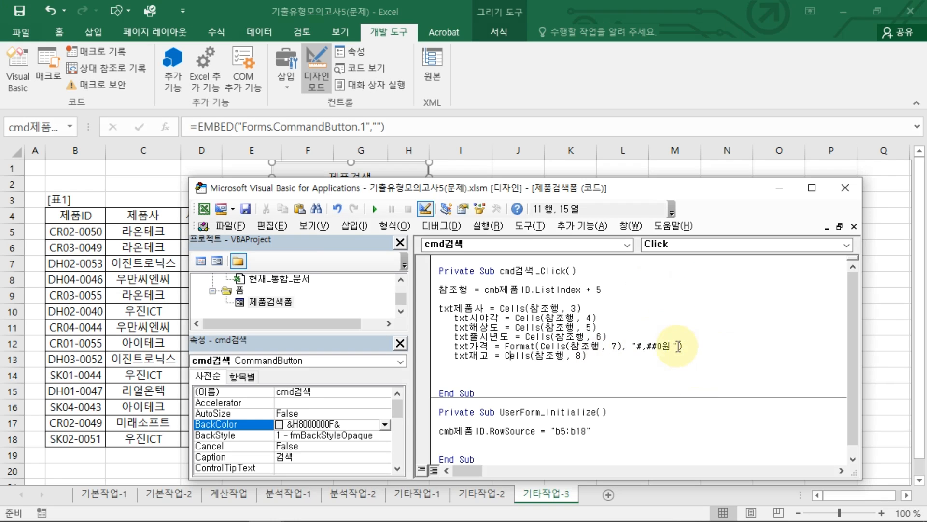
Step: Close the code editor, leave design mode, and test the 제품검색 form by looking up product CR02-0050
{"action": "left_click", "coordinate": [844, 188]}
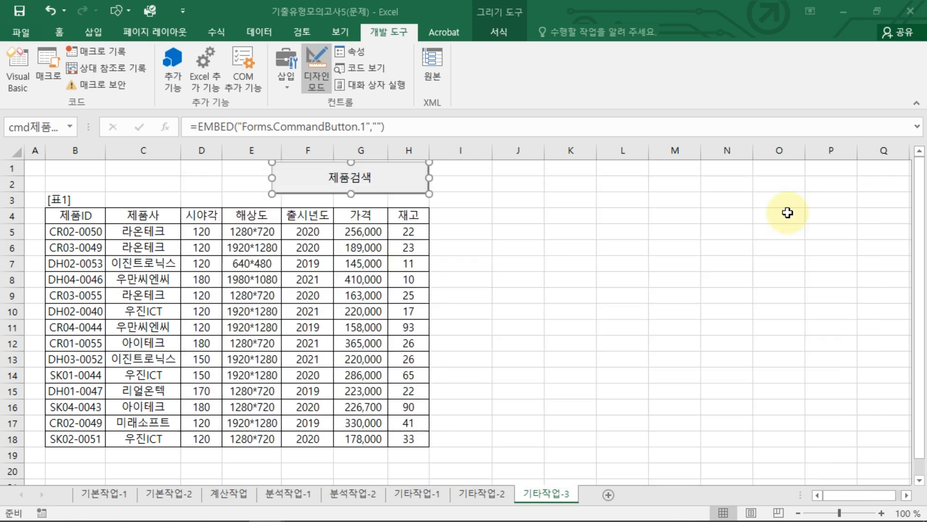
{"action": "left_click", "coordinate": [534, 295]}
{"action": "left_click", "coordinate": [317, 80]}
{"action": "left_click", "coordinate": [350, 178]}
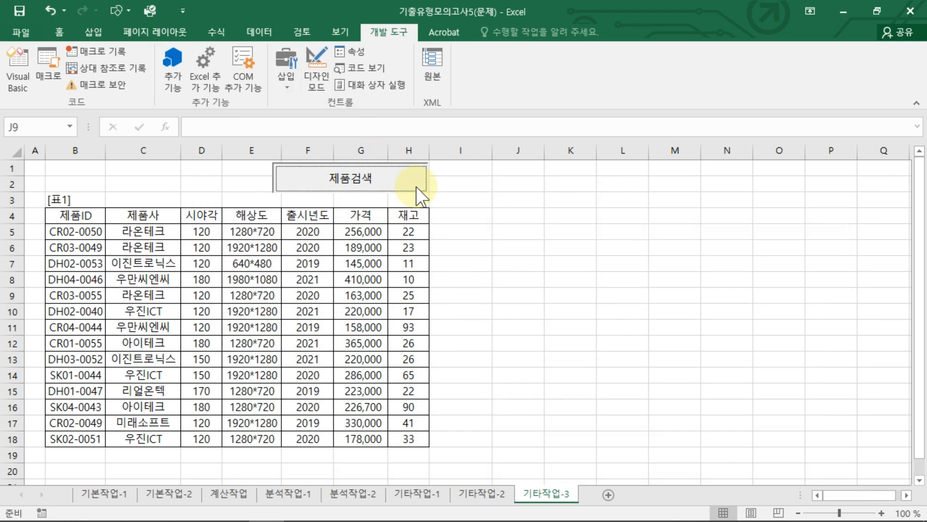
{"action": "left_click", "coordinate": [469, 214]}
{"action": "left_click", "coordinate": [436, 231]}
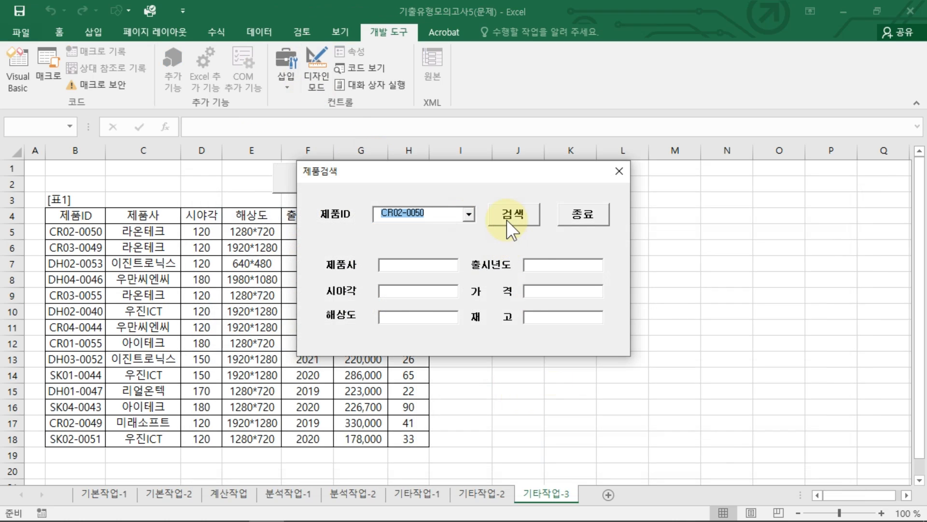
{"action": "left_click", "coordinate": [507, 218]}
{"action": "left_click_drag", "start_coordinate": [477, 167], "coordinate": [613, 183]}
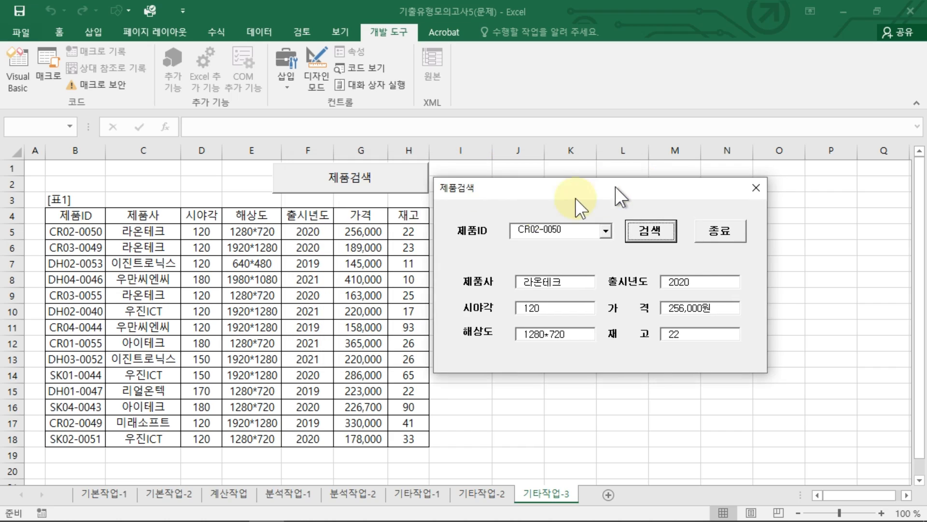
Step: Compare the form's 제품사 and 시야각 values with the matching table columns, and close the form
{"action": "mouse_move", "coordinate": [162, 217]}
{"action": "left_mouse_down"}
{"action": "mouse_move", "coordinate": [403, 296]}
{"action": "mouse_move", "coordinate": [437, 275]}
{"action": "left_mouse_up"}
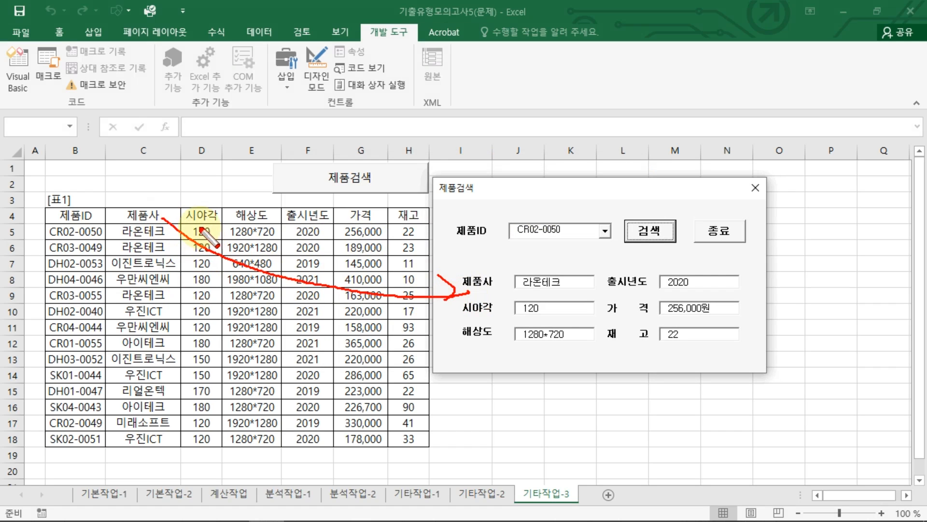
{"action": "mouse_move", "coordinate": [203, 221]}
{"action": "left_mouse_down"}
{"action": "mouse_move", "coordinate": [455, 315]}
{"action": "mouse_move", "coordinate": [435, 332]}
{"action": "left_mouse_up"}
{"action": "key", "text": "Escape"}
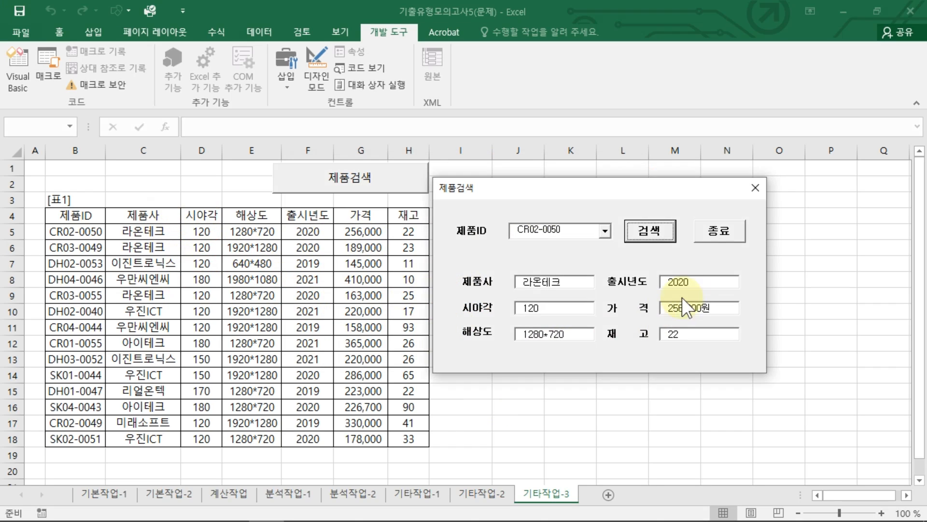
{"action": "left_click", "coordinate": [754, 186]}
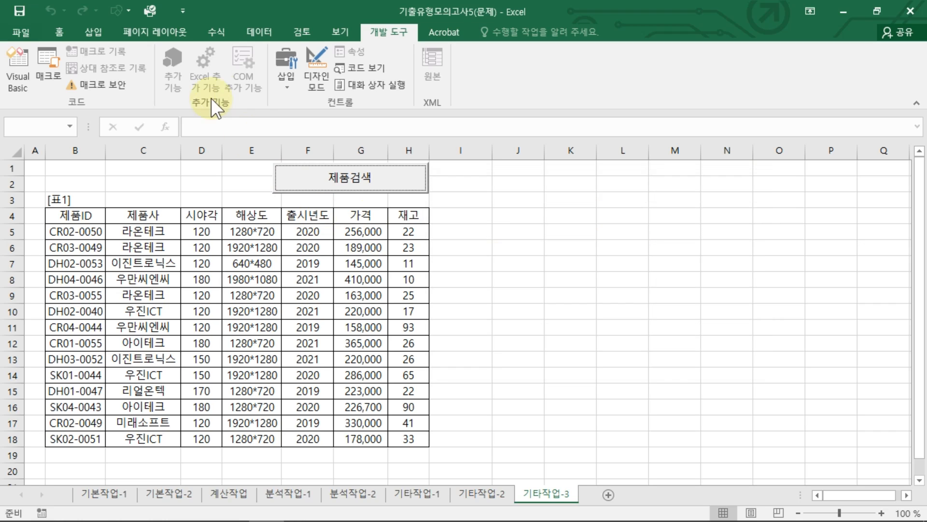
{"action": "left_click", "coordinate": [317, 67]}
{"action": "double_click", "coordinate": [401, 186]}
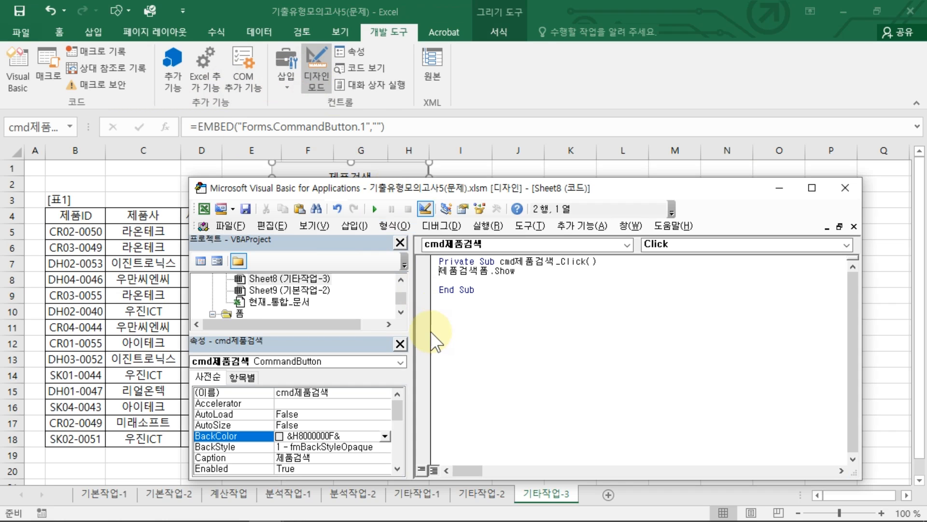
{"action": "double_click", "coordinate": [241, 316]}
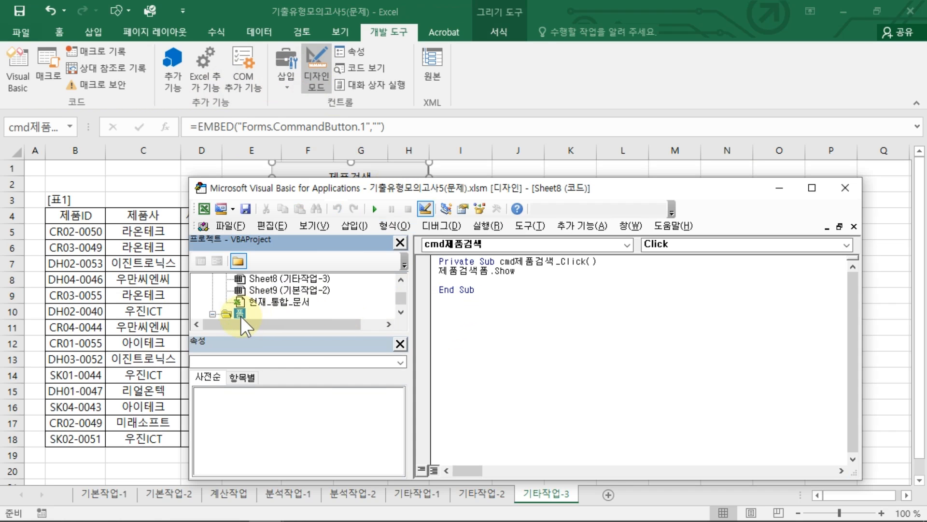
{"action": "double_click", "coordinate": [240, 302]}
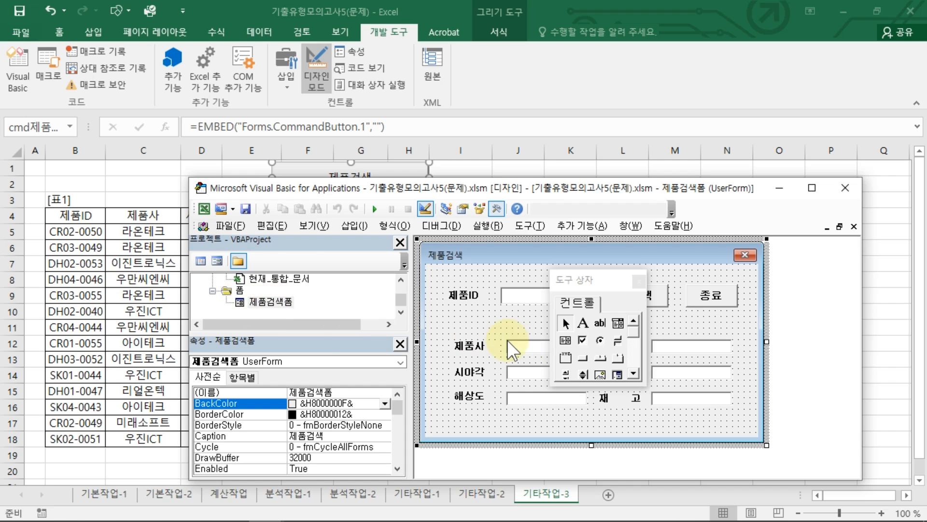
{"action": "left_click", "coordinate": [665, 312]}
{"action": "double_click", "coordinate": [665, 312]}
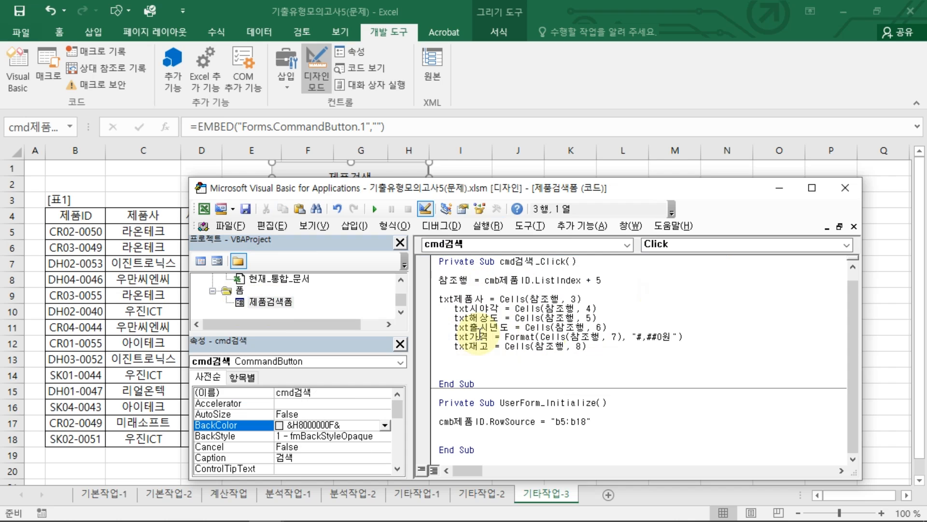
{"action": "left_click", "coordinate": [845, 188]}
{"action": "left_click", "coordinate": [316, 70]}
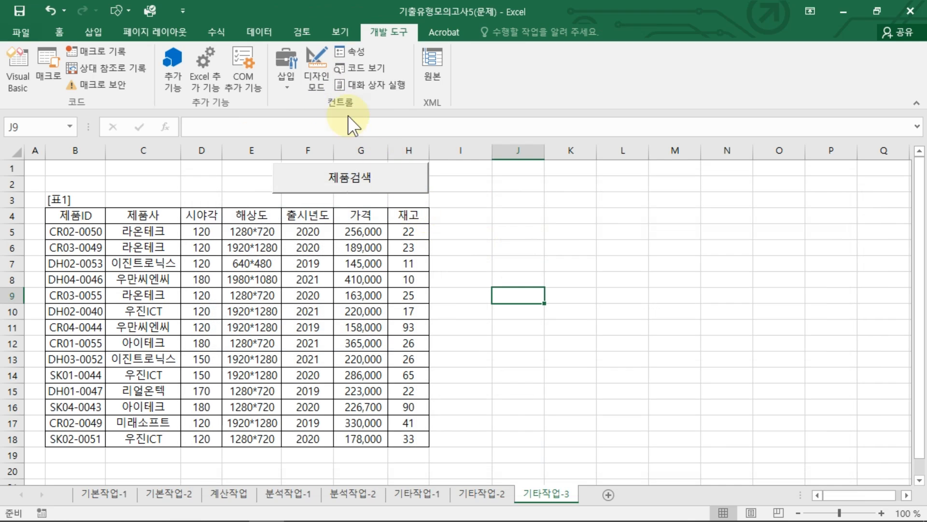
Step: Turn on design mode, open 제품검색폼 in the VBA editor and create the click procedure of its 종료 button
{"action": "left_click", "coordinate": [320, 78]}
{"action": "double_click", "coordinate": [382, 178]}
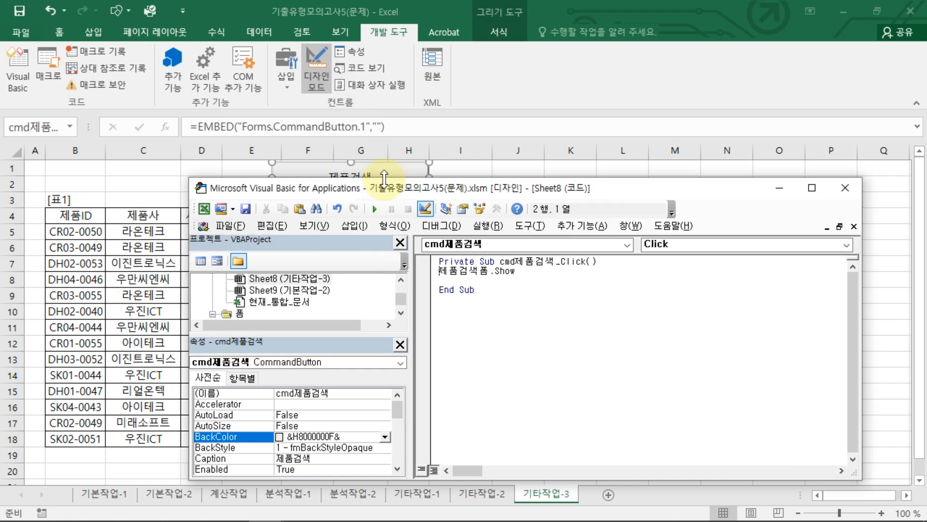
{"action": "double_click", "coordinate": [240, 316]}
{"action": "double_click", "coordinate": [241, 305]}
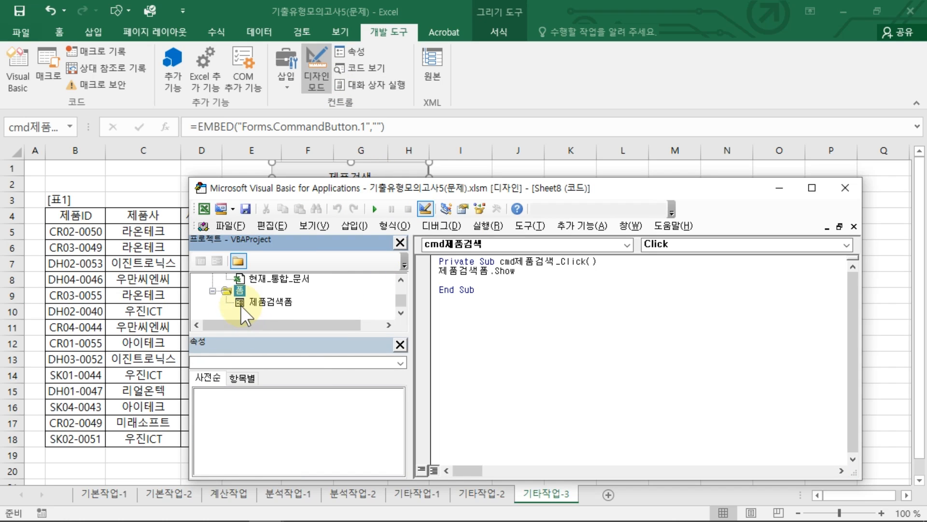
{"action": "left_click", "coordinate": [272, 301]}
{"action": "double_click", "coordinate": [271, 301]}
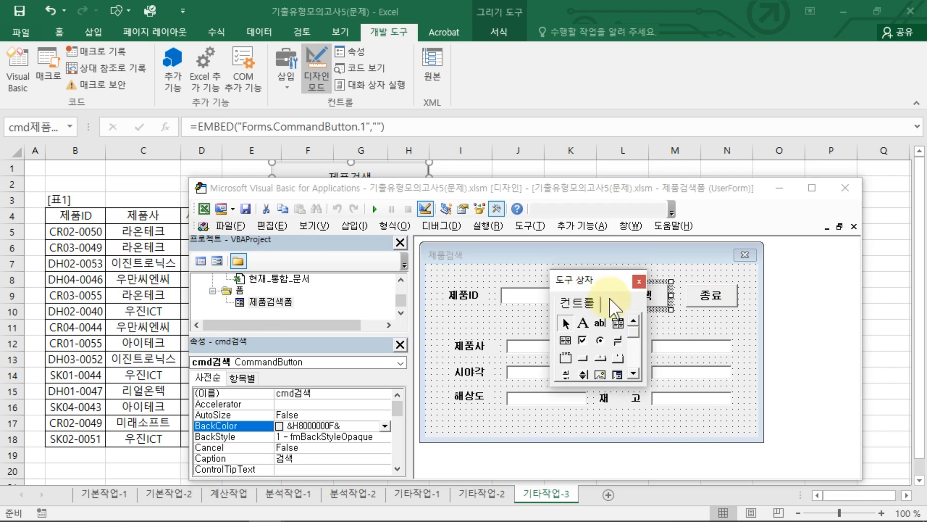
{"action": "left_click_drag", "start_coordinate": [589, 281], "coordinate": [810, 377]}
{"action": "left_click", "coordinate": [726, 304]}
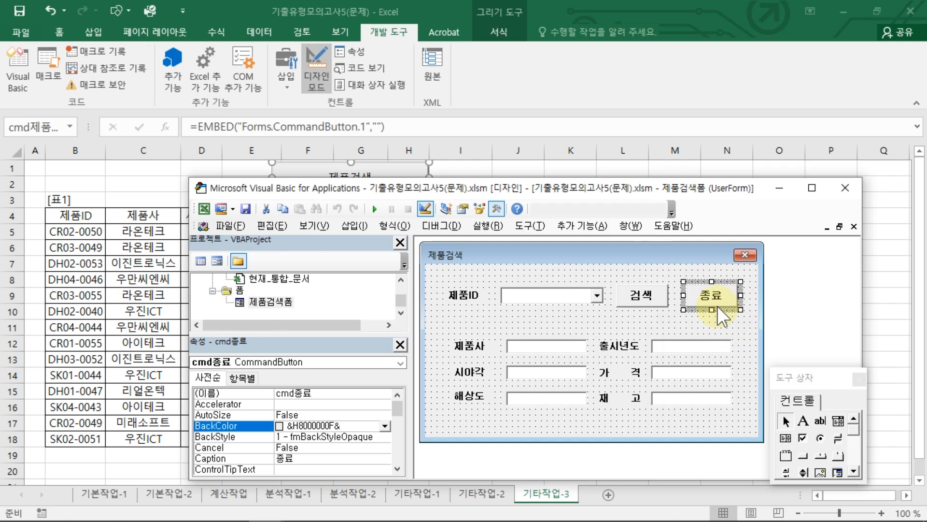
{"action": "double_click", "coordinate": [717, 306]}
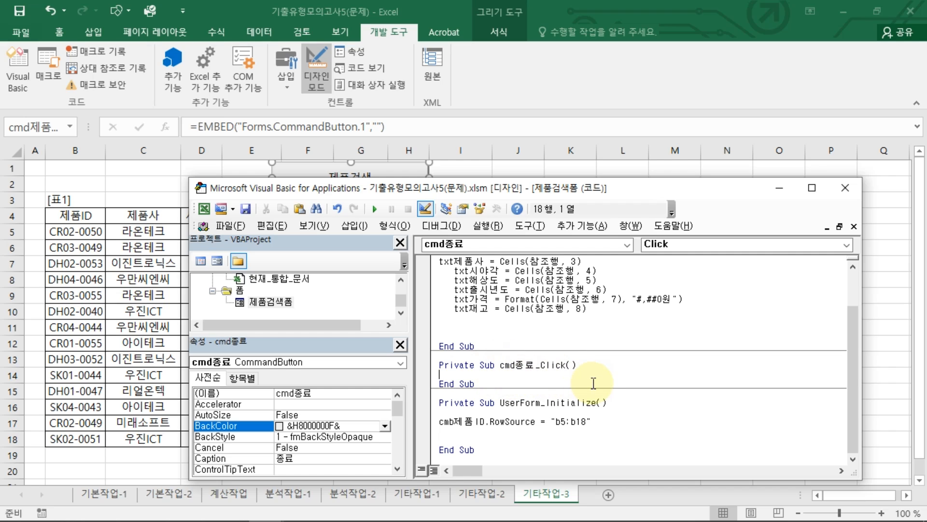
Step: Start a MsgBox statement in the cmd종료 click procedure with Now as the prompt and vbOKOnly as the button style
{"action": "key", "text": "BackSpace"}
{"action": "key", "text": "BackSpace"}
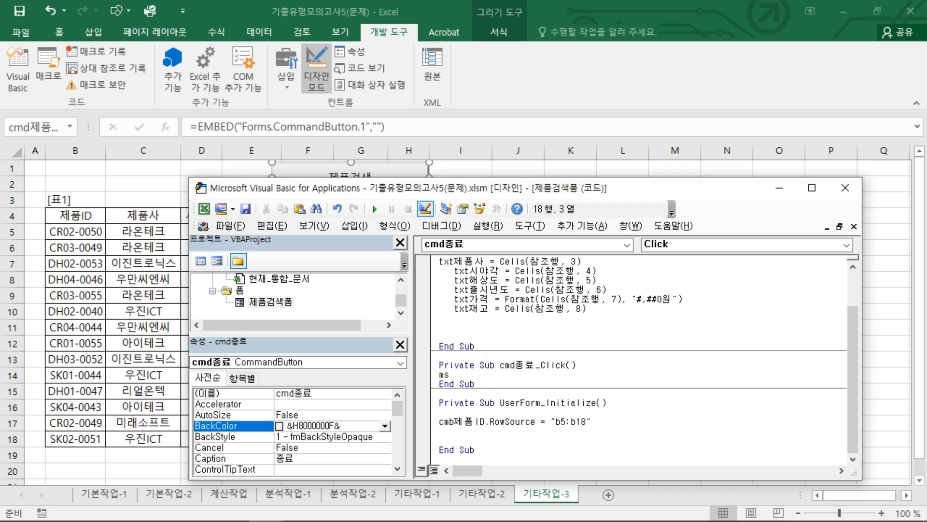
{"action": "type", "text": "msgbox"}
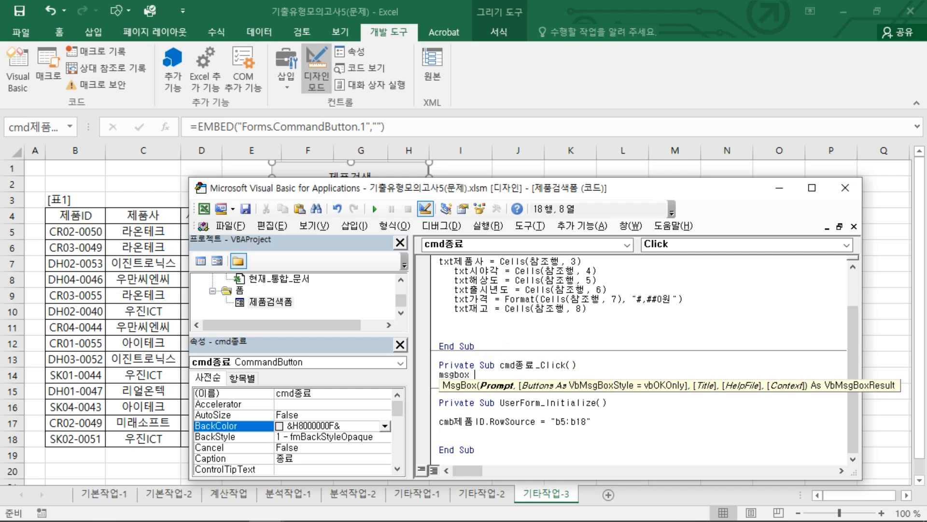
{"action": "type", "text": " now, v"}
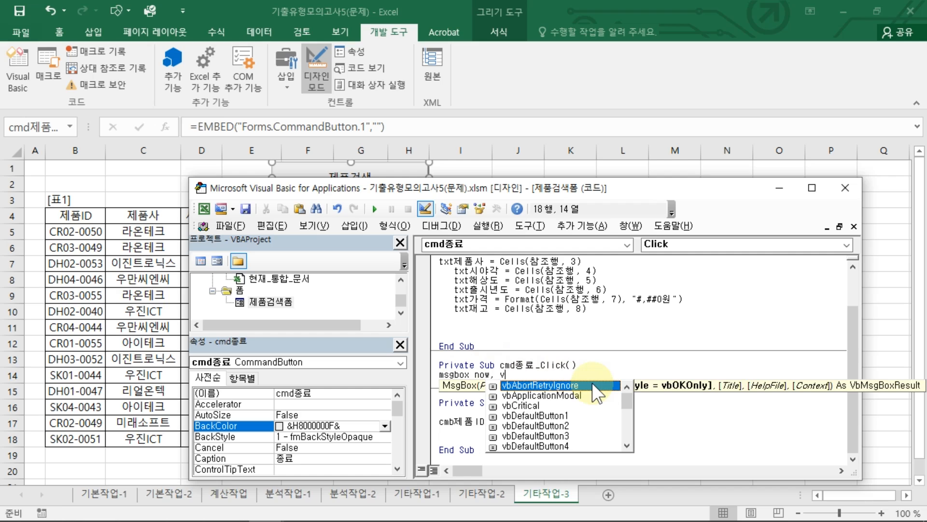
{"action": "type", "text": "bok"}
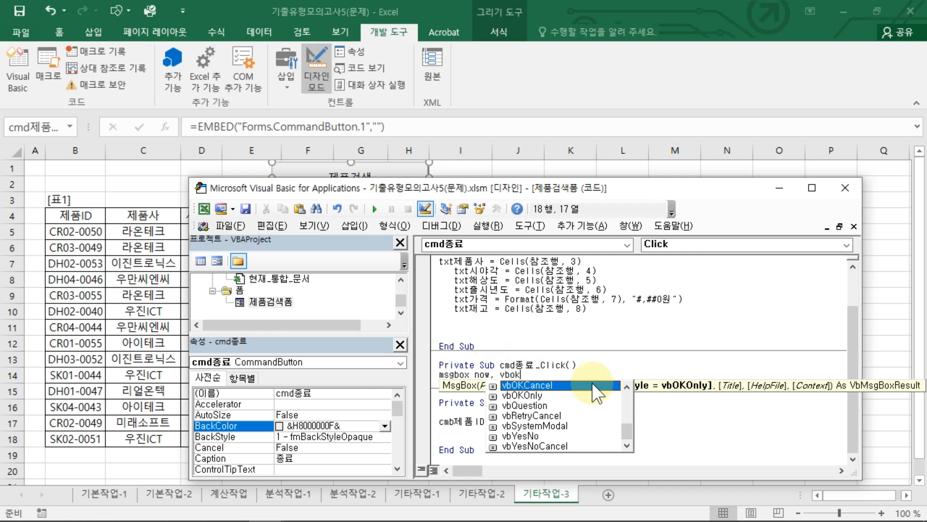
{"action": "key", "text": "Tab"}
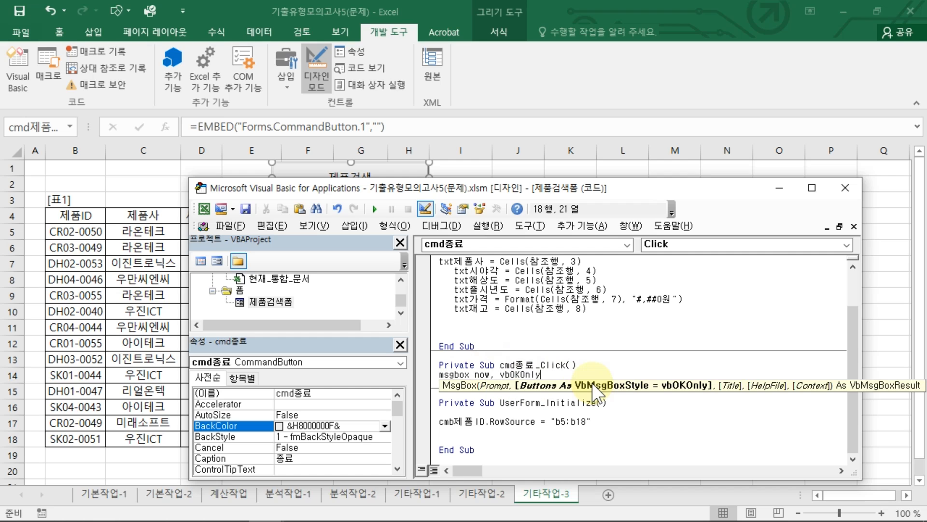
Step: Give the message box the title "제품검색을 마칩니다." and add an Unload Me line below it
{"action": "type", "text": ","}
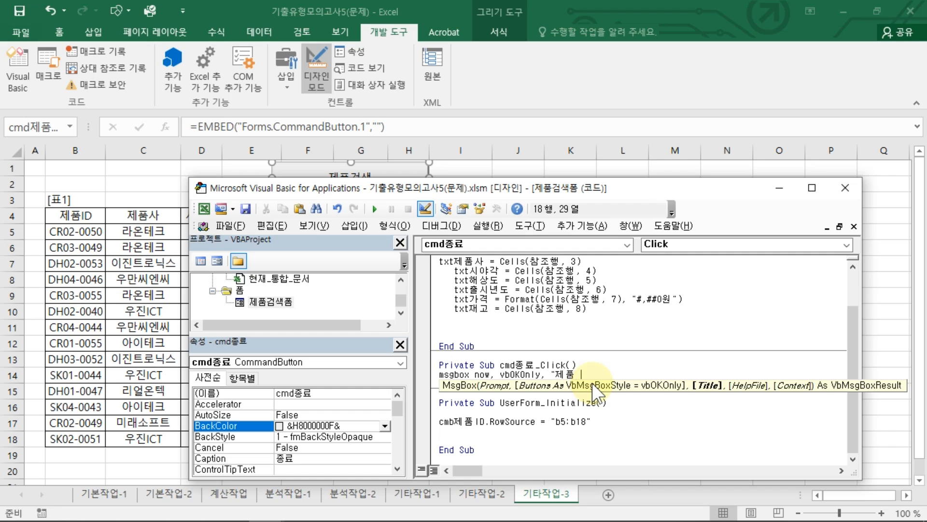
{"action": "type", "text": " \"제품검ㅅ핵ㅇ"}
{"action": "type", "text": "을 마칩니다.\""}
{"action": "key", "text": "Return"}
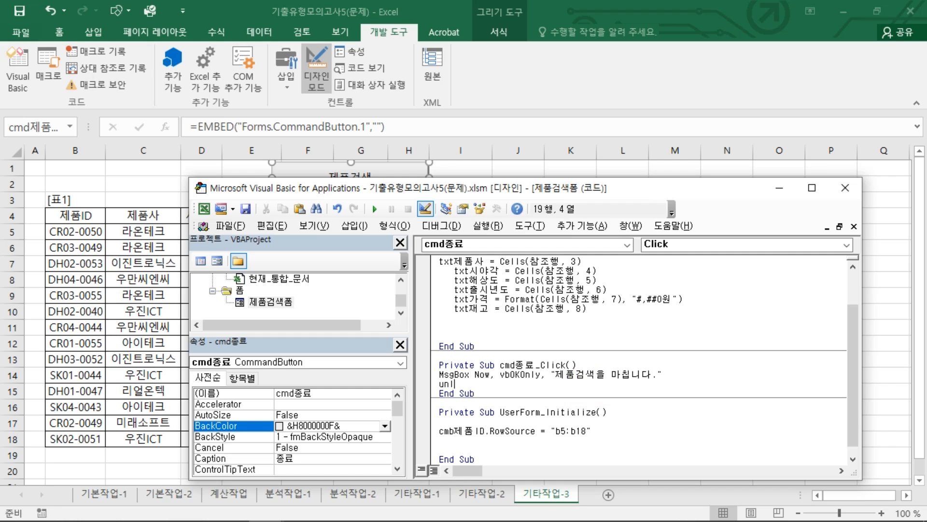
{"action": "type", "text": "unload Me"}
{"action": "key", "text": "Return"}
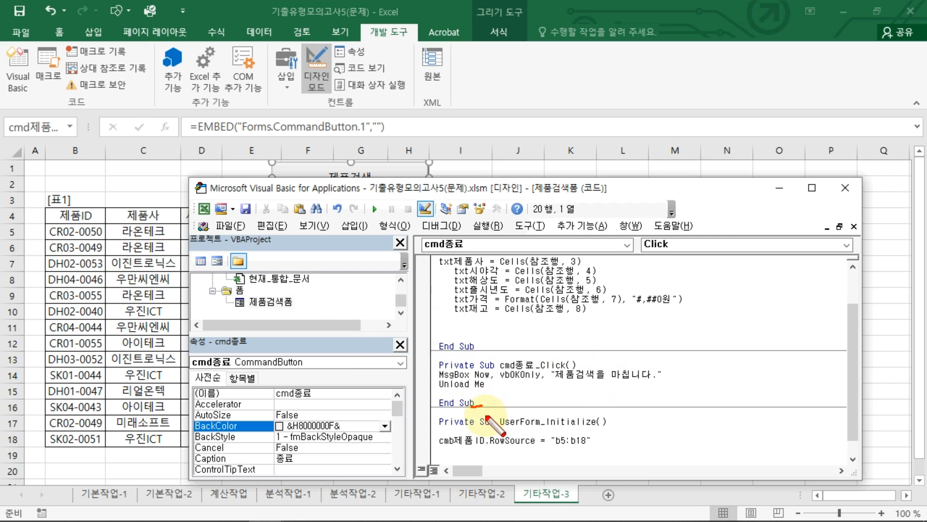
{"action": "mouse_move", "coordinate": [483, 403]}
{"action": "left_mouse_down"}
{"action": "mouse_move", "coordinate": [429, 389]}
{"action": "mouse_move", "coordinate": [443, 354]}
{"action": "mouse_move", "coordinate": [704, 374]}
{"action": "mouse_move", "coordinate": [479, 410]}
{"action": "left_mouse_up"}
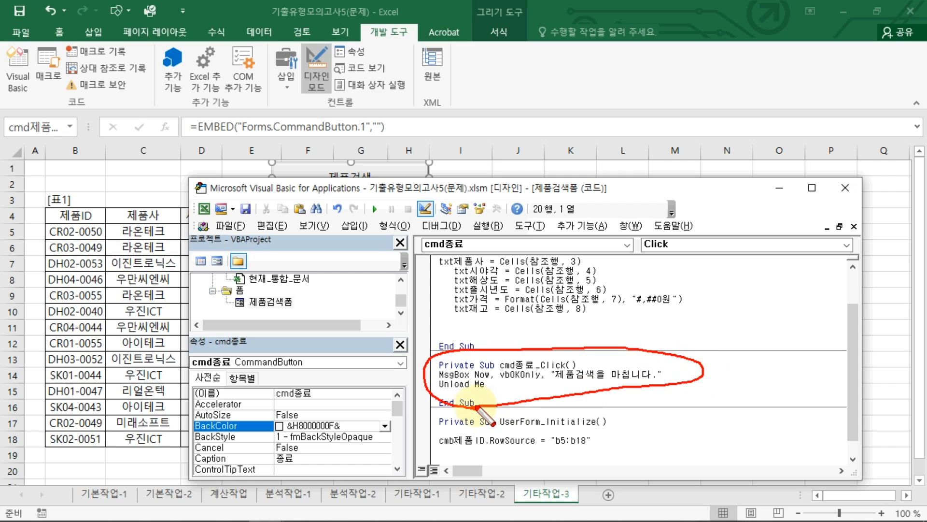
{"action": "mouse_move", "coordinate": [741, 348]}
{"action": "left_mouse_down"}
{"action": "mouse_move", "coordinate": [727, 376]}
{"action": "mouse_move", "coordinate": [778, 389]}
{"action": "mouse_move", "coordinate": [799, 382]}
{"action": "mouse_move", "coordinate": [788, 417]}
{"action": "mouse_move", "coordinate": [772, 418]}
{"action": "left_mouse_up"}
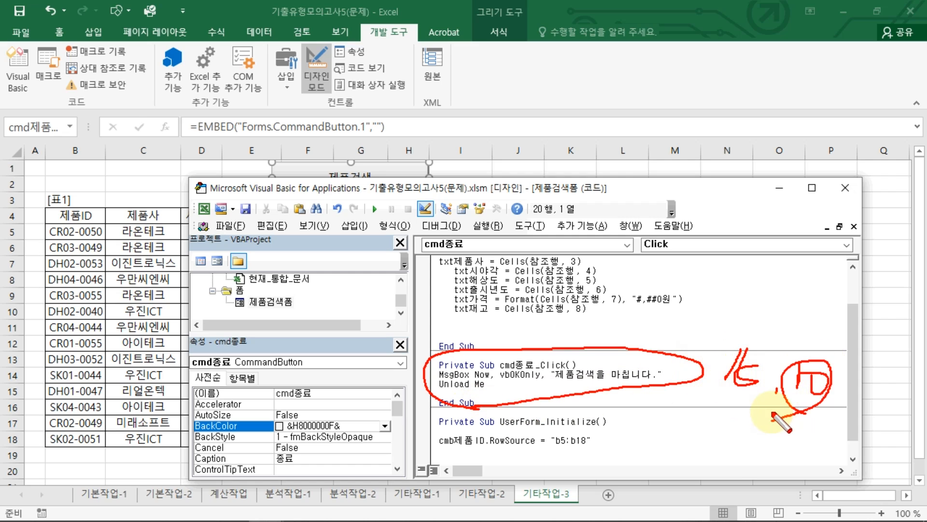
{"action": "key", "text": "Escape"}
{"action": "type", "text": "`"}
{"action": "left_click", "coordinate": [630, 374]}
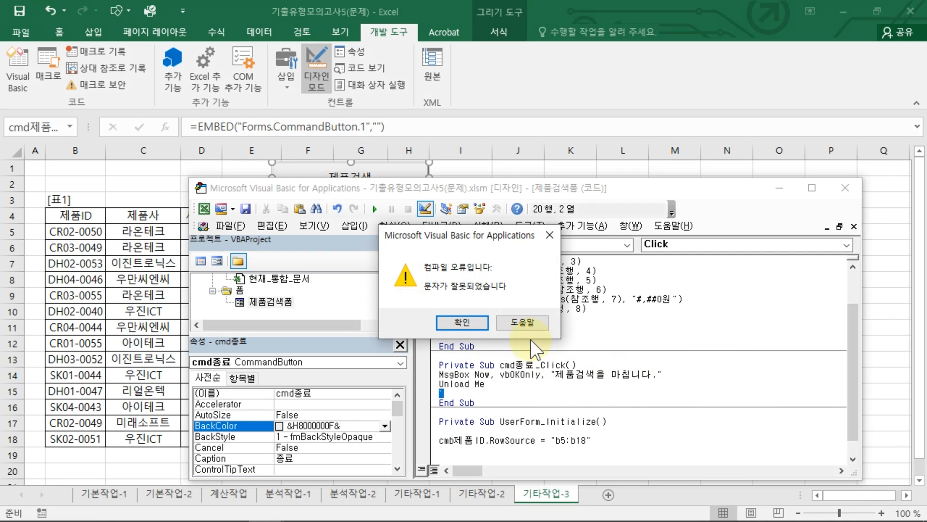
{"action": "left_click", "coordinate": [464, 323]}
{"action": "key", "text": "BackSpace"}
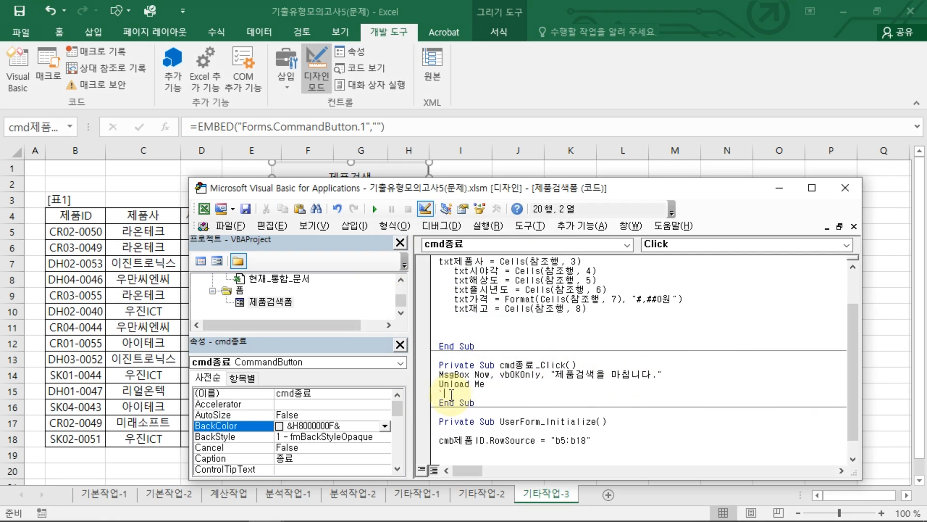
Step: Close the code editor, leave design mode, and look up product CR03-0049 in the 제품검색 form
{"action": "left_click", "coordinate": [846, 187]}
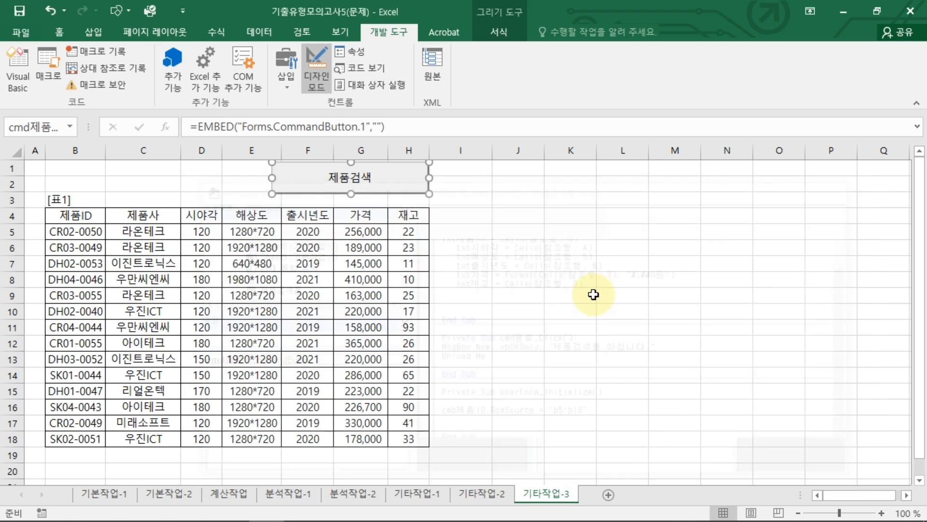
{"action": "left_click", "coordinate": [570, 295]}
{"action": "left_click", "coordinate": [329, 83]}
{"action": "left_click", "coordinate": [386, 186]}
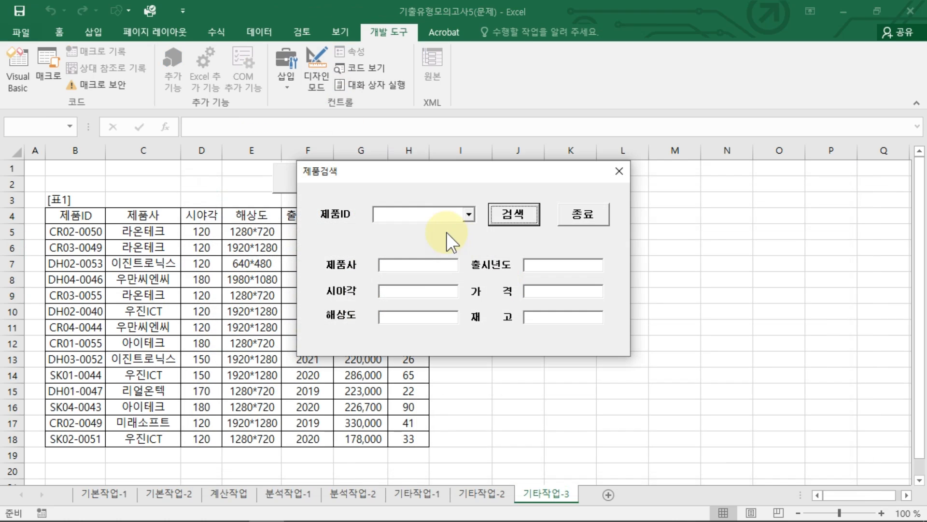
{"action": "left_click", "coordinate": [468, 214]}
{"action": "left_click", "coordinate": [446, 236]}
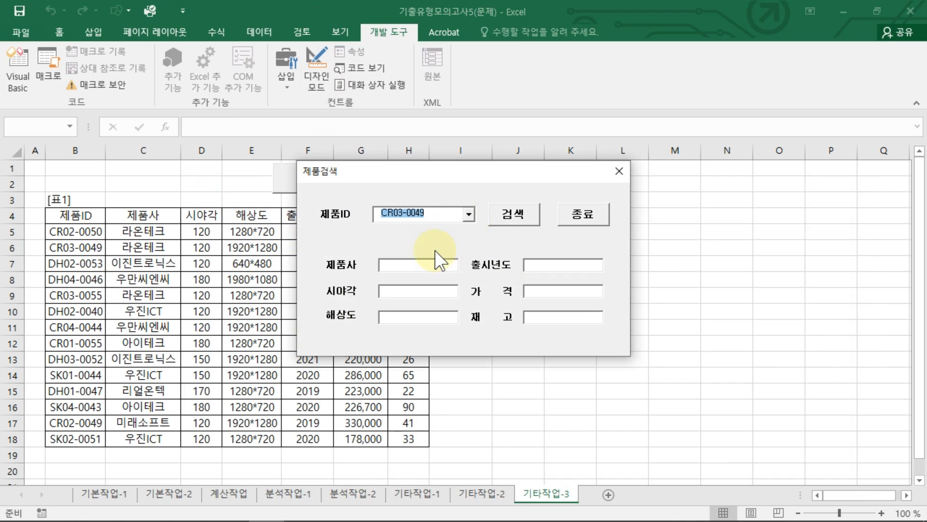
{"action": "left_click", "coordinate": [511, 219]}
Step: Test the form's 종료 button and dismiss its message box to return to the sheet
{"action": "left_click", "coordinate": [603, 215]}
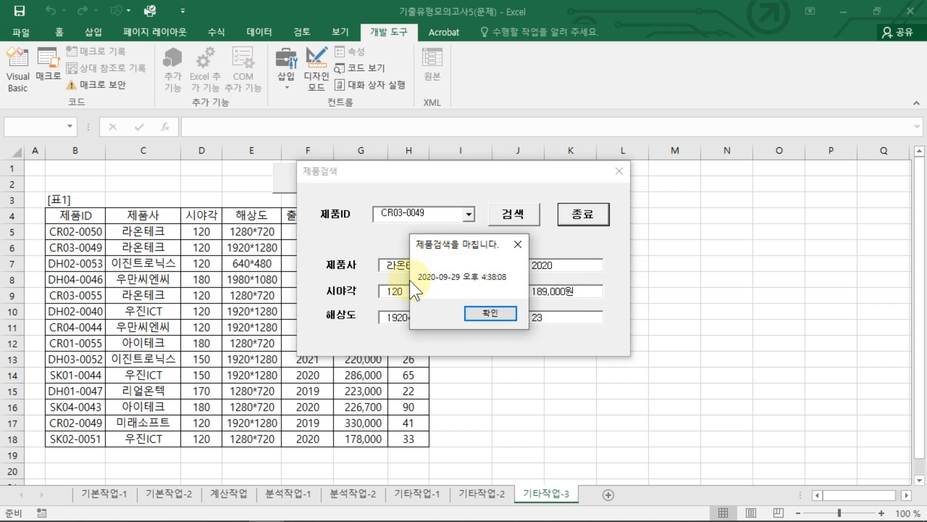
{"action": "left_click", "coordinate": [488, 313]}
{"action": "left_click", "coordinate": [534, 274]}
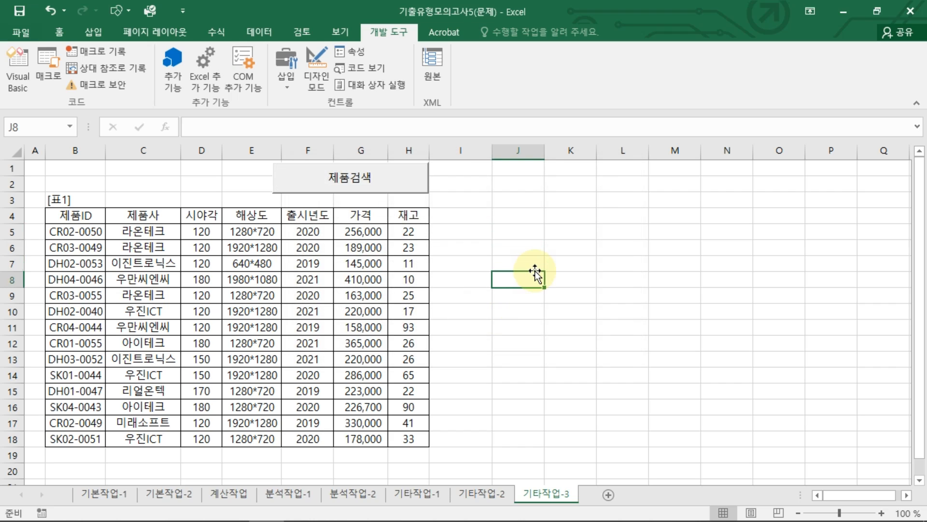